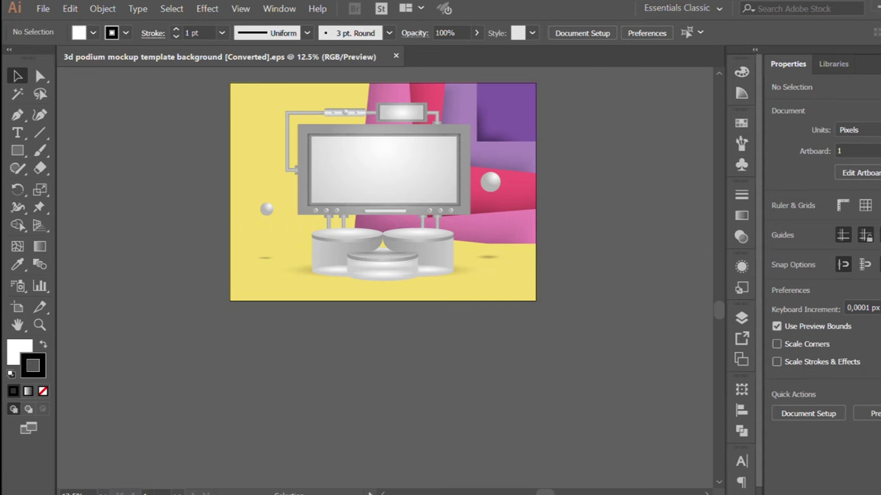
Draw an artboard-sized background rectangle below the finished artwork.
scroll(180, 282, "down", 1)
key("m")
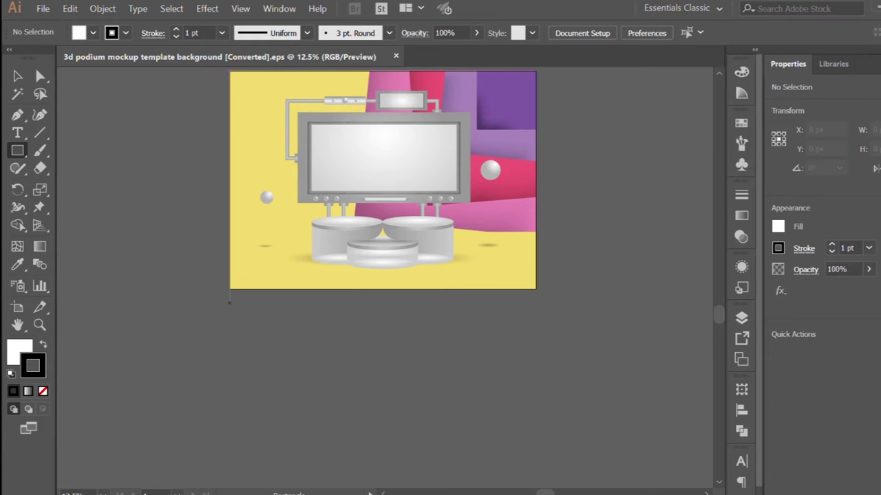
left_click_drag(229, 300, 536, 490)
scroll(476, 275, "down", 2)
key("v")
left_click(596, 314)
scroll(383, 335, "up", 2)
scroll(383, 334, "down", 3)
Draw a flat ellipse in the rectangle's middle with a black fill and no outline.
left_click(19, 150)
left_click_drag(331, 361, 424, 374)
key("shift+x")
key("slash")
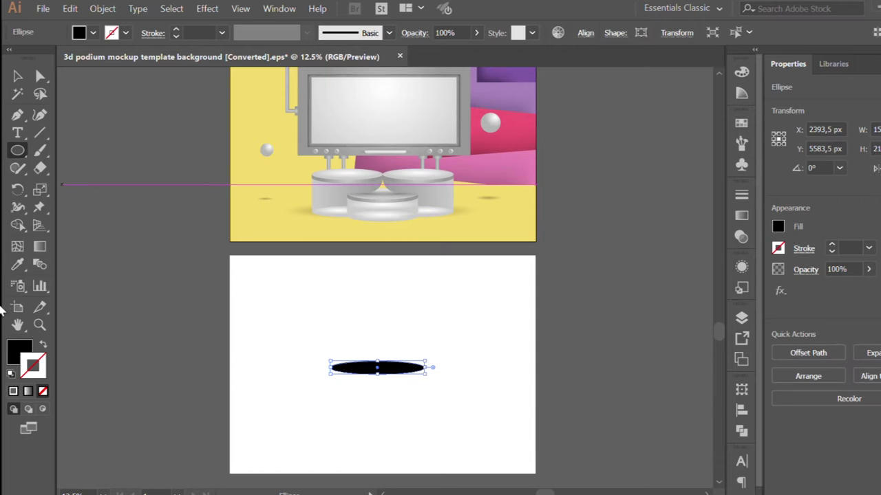
key("ctrl+plus")
left_click(17, 76)
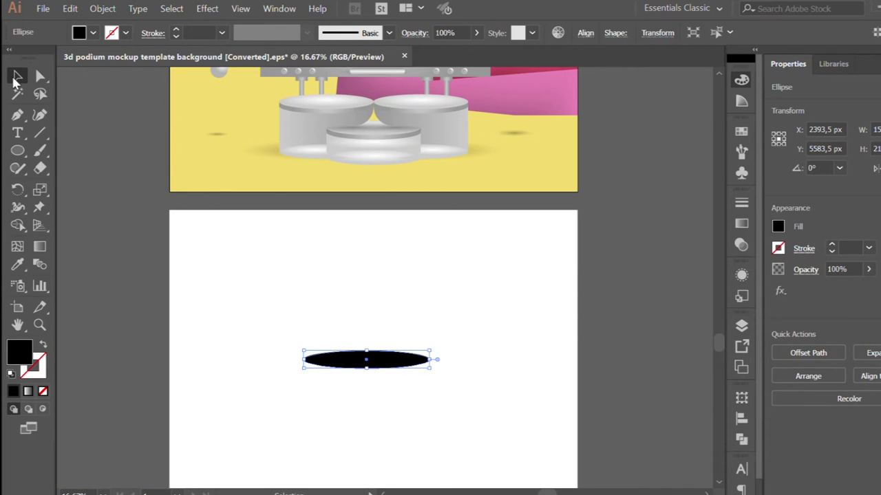
Fill the background rectangle with the artwork's yellow and give the ellipse a gradient fill.
scroll(283, 268, "down", 2)
left_click(253, 234)
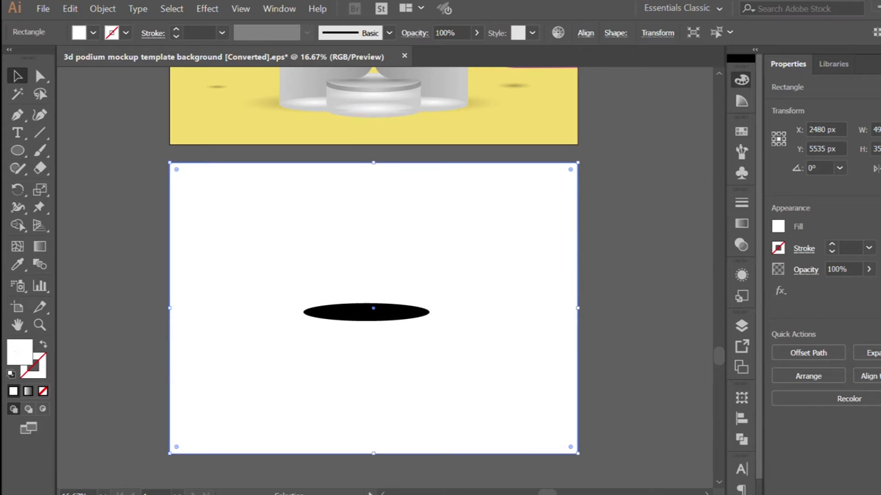
key("i")
left_click(371, 110)
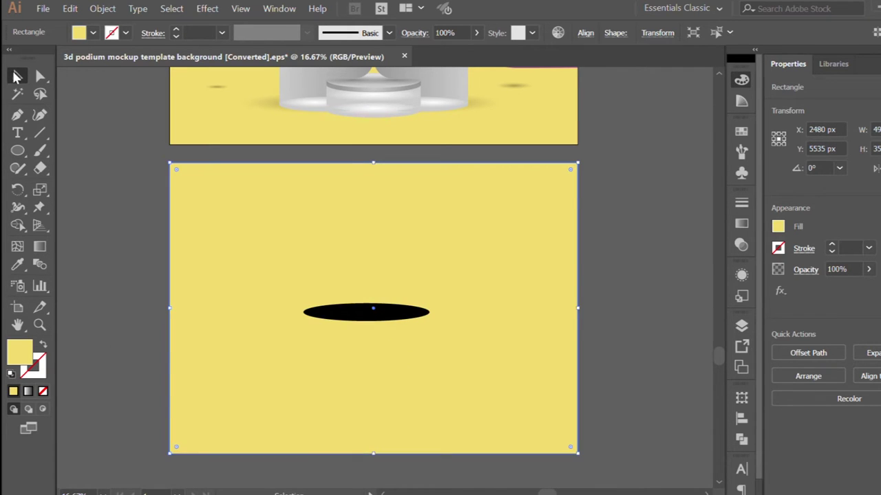
key("ctrl+2")
scroll(424, 354, "up", 1)
left_click(412, 323)
key("period")
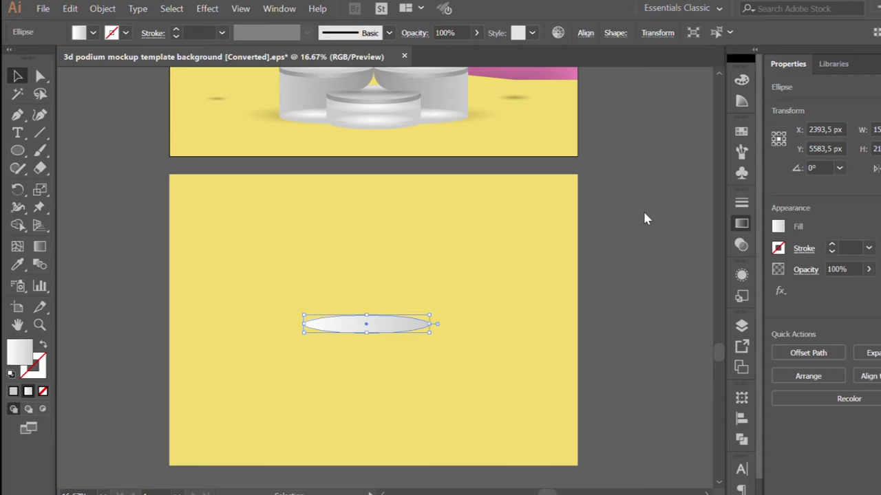
Adjust the ellipse's gradient with the Gradient tool.
scroll(368, 357, "up", 1)
scroll(361, 356, "up", 1)
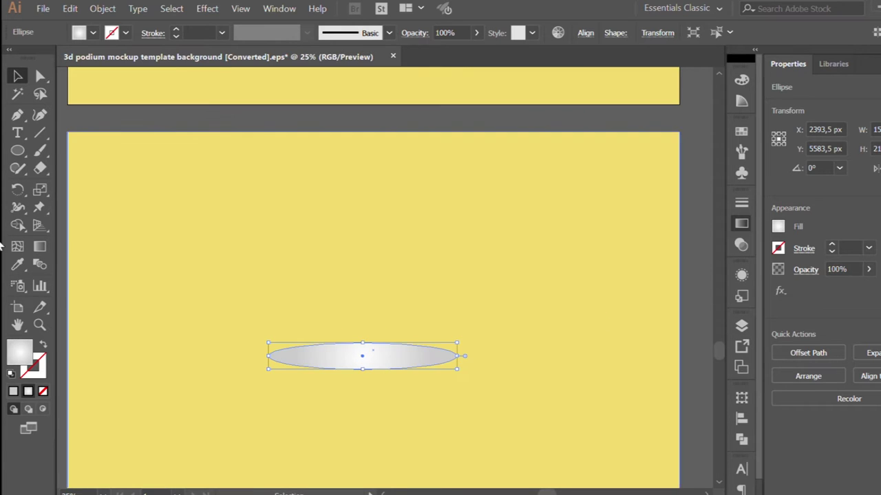
key("g")
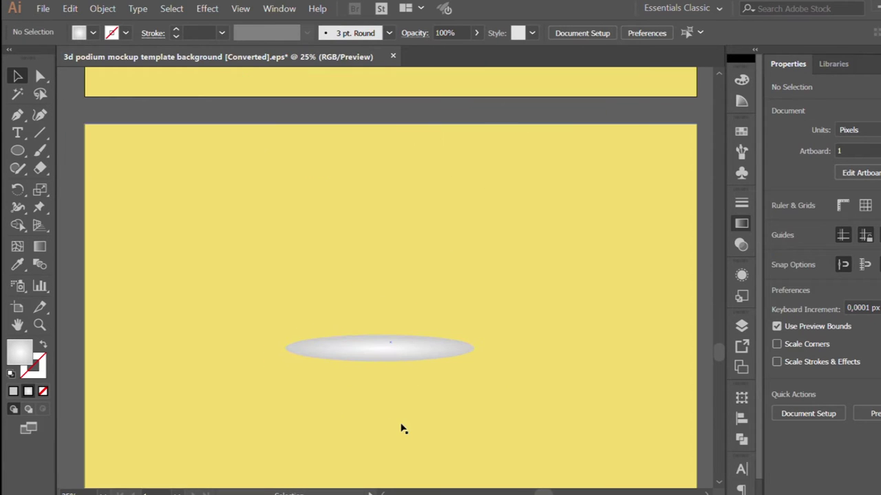
scroll(402, 429, "up", 3)
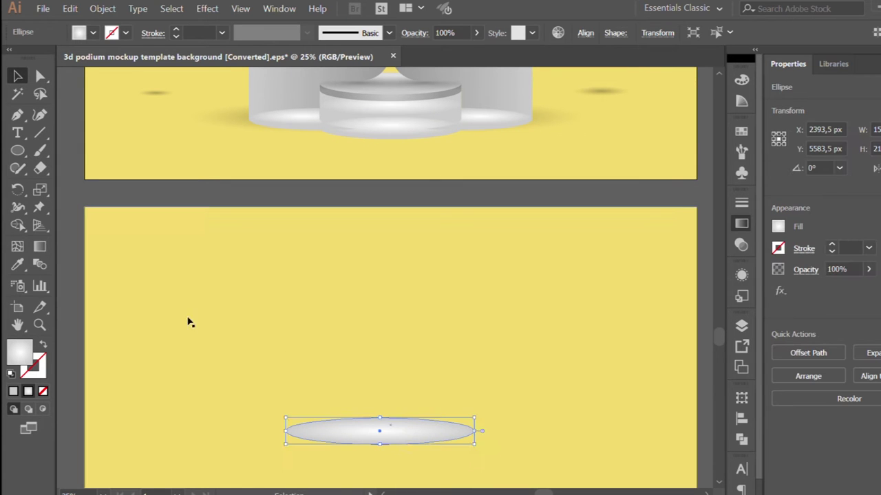
key("g")
Place a darker copy of the ellipse slightly lower and send it behind the original.
key("v")
left_click(261, 186)
scroll(378, 385, "down", 2)
left_click_drag(385, 360, 386, 379)
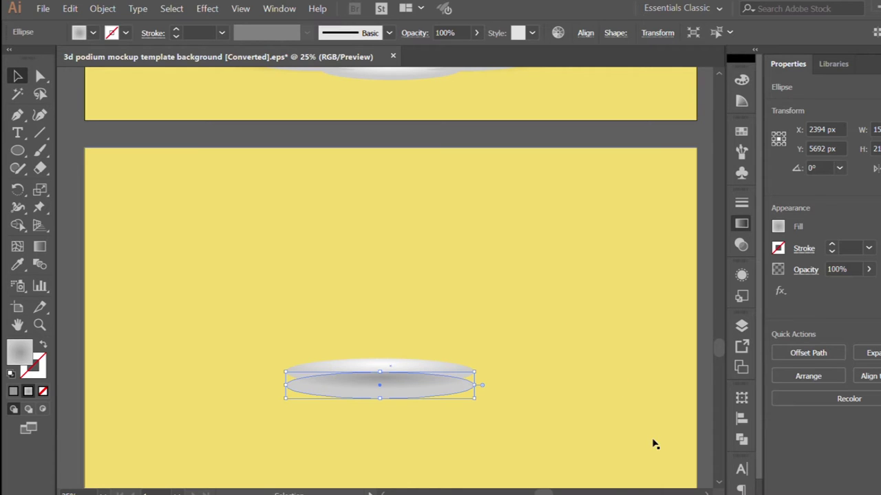
key("ctrl+[")
left_click(429, 360)
scroll(387, 386, "up", 2)
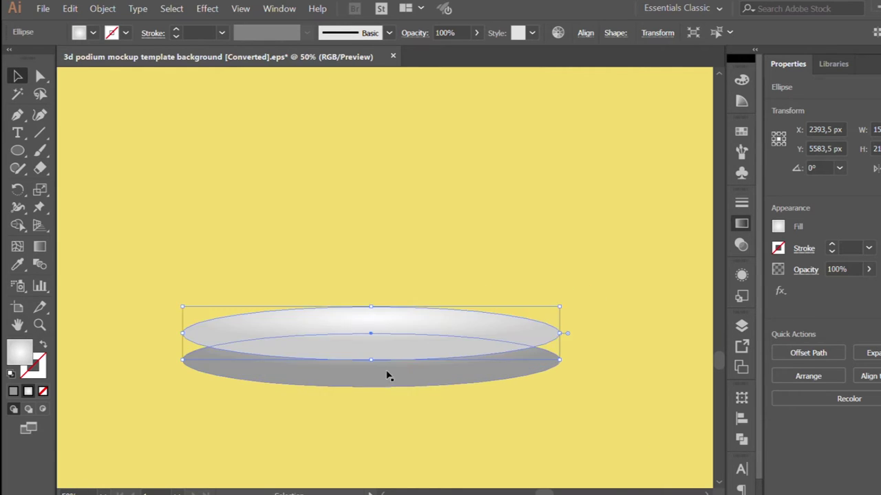
left_click(388, 368)
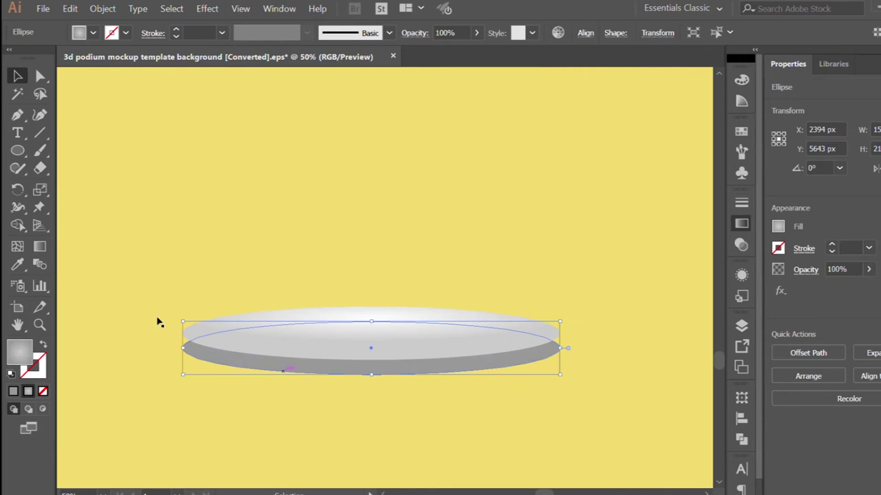
left_click(177, 271)
key("ctrl+minus")
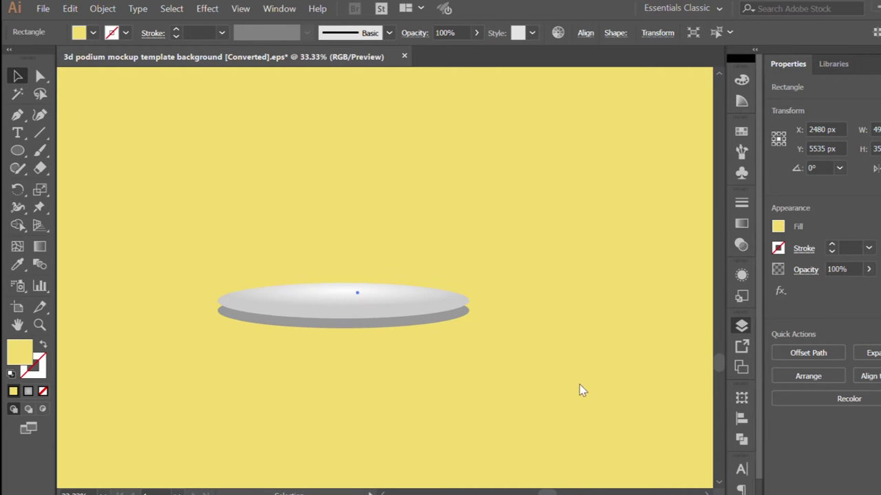
Draw a side band between the ellipses with the Pen tool and unite it with the lower ellipse.
key("p")
scroll(213, 367, "up", 1)
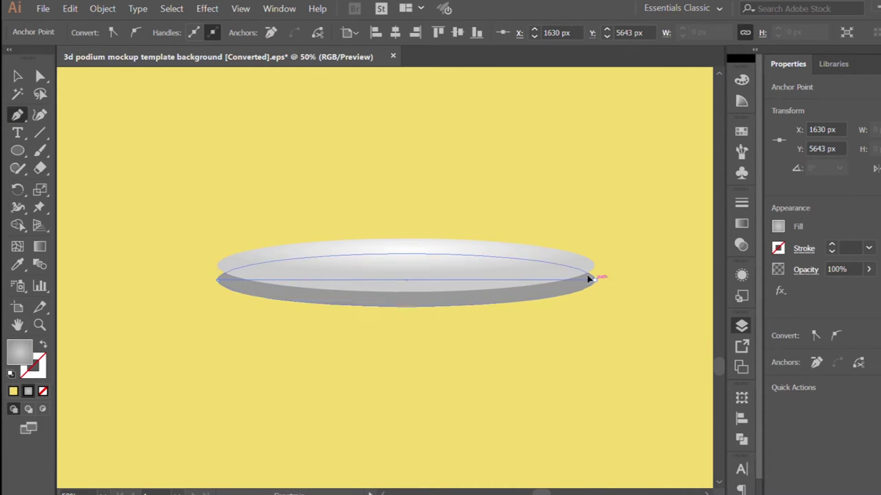
scroll(590, 272, "up", 1)
left_click(590, 244)
scroll(412, 268, "down", 1)
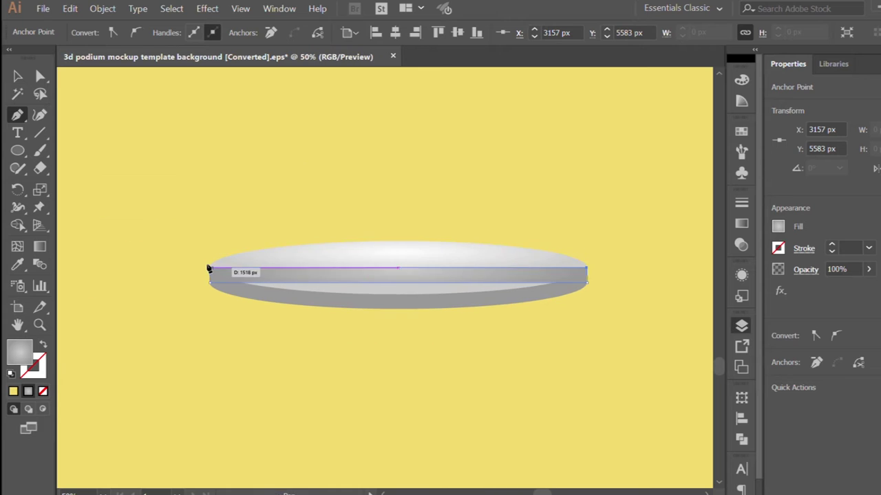
left_click(208, 269)
key("v")
scroll(366, 257, "up", 1)
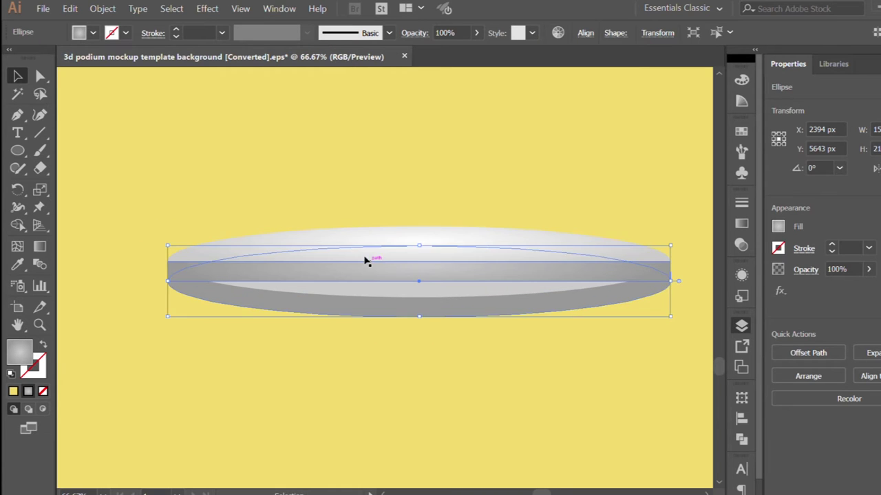
left_click(362, 313, "shift")
left_click(322, 361)
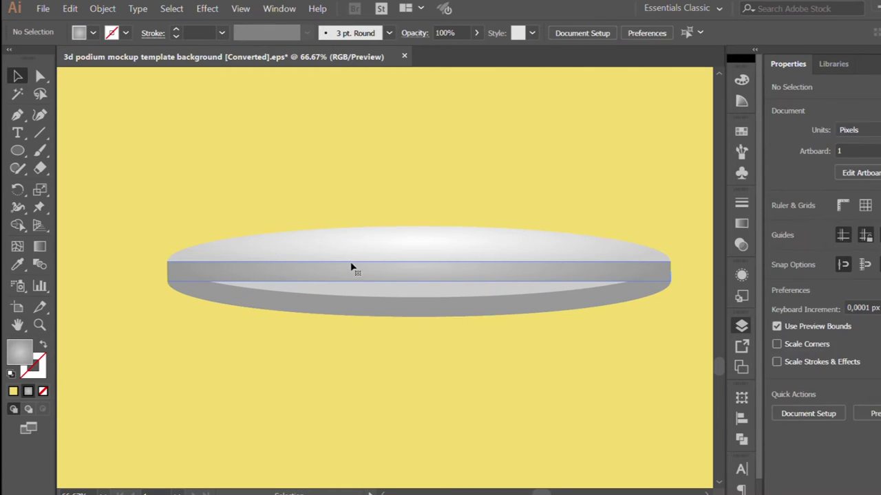
Adjust the grey side shape's gradient and bring it to the front.
left_click(354, 266)
left_click(258, 235)
left_click(258, 234)
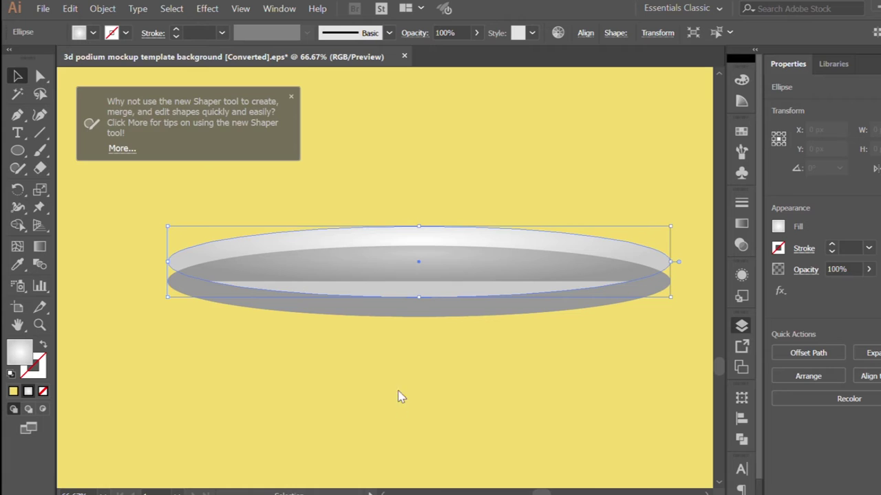
scroll(358, 330, "down", 4)
scroll(364, 331, "up", 3)
left_click(369, 387)
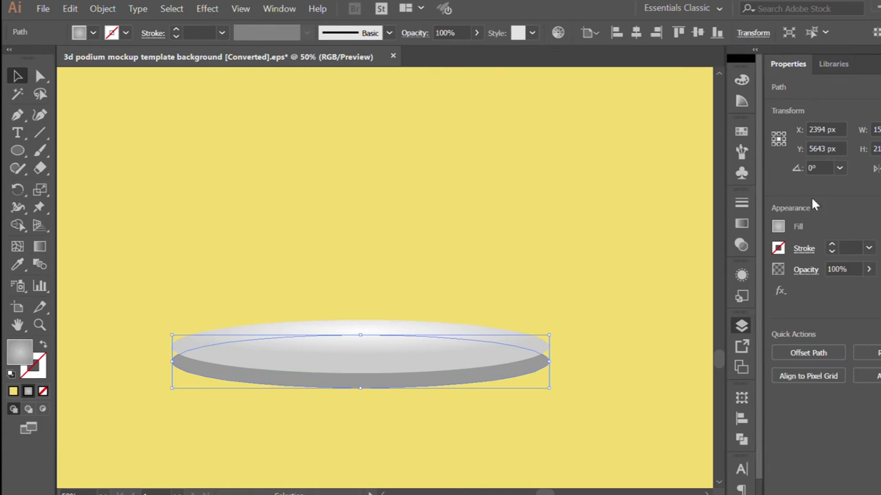
left_click(39, 248)
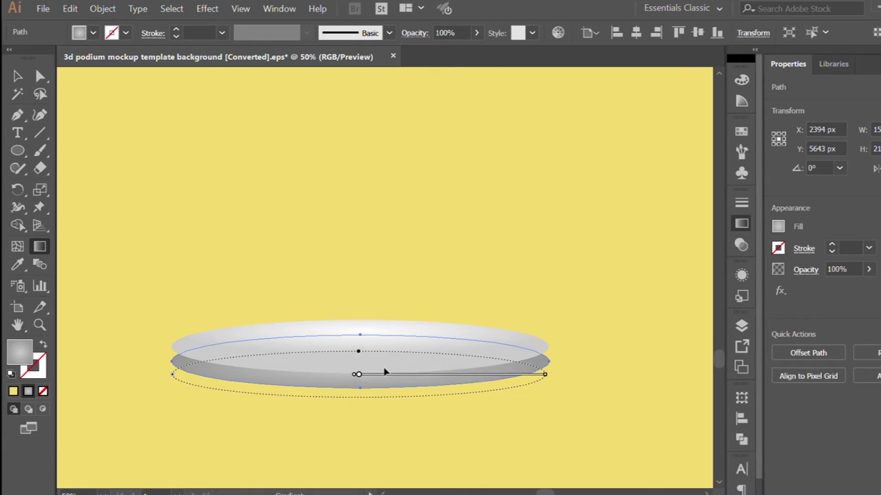
key("v")
scroll(327, 245, "down", 3)
left_click(136, 245)
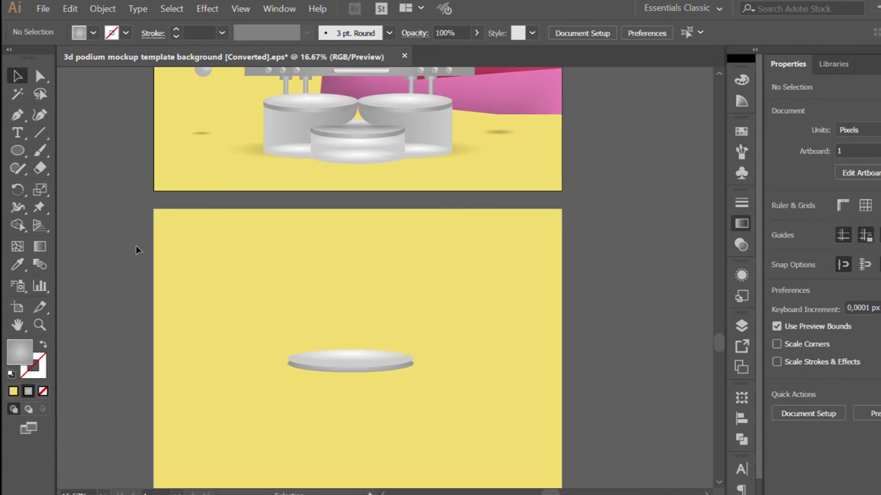
scroll(236, 359, "up", 4)
left_click(248, 362)
key("ctrl+shift+bracketright")
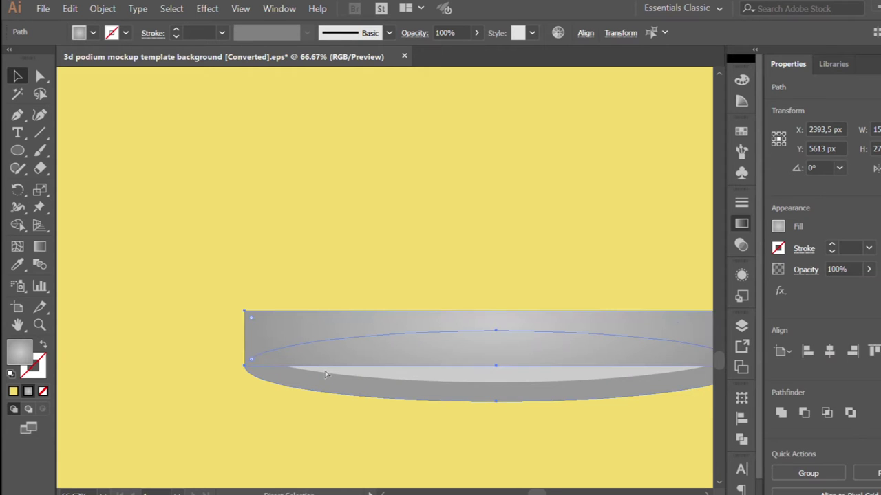
Remove the leftover thin band between the ellipses.
scroll(344, 388, "right", 2)
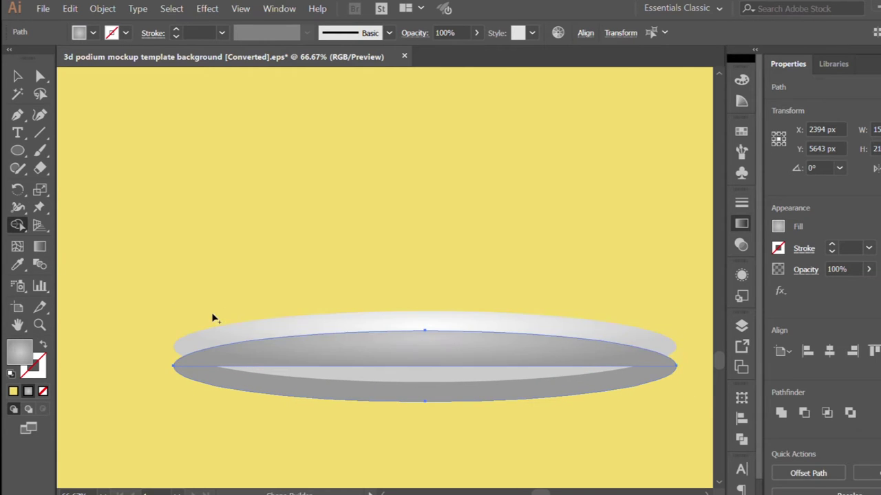
left_click(341, 395)
left_click(302, 375)
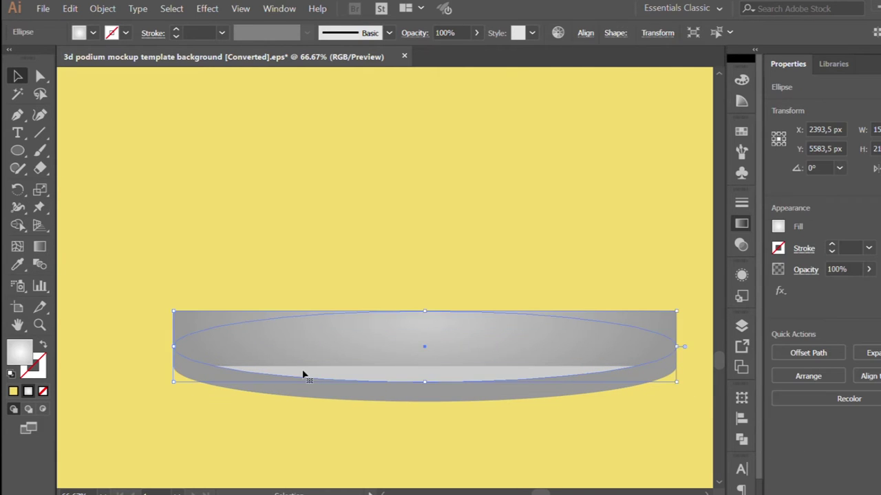
scroll(302, 375, "right", 1)
left_click_drag(394, 310, 399, 308)
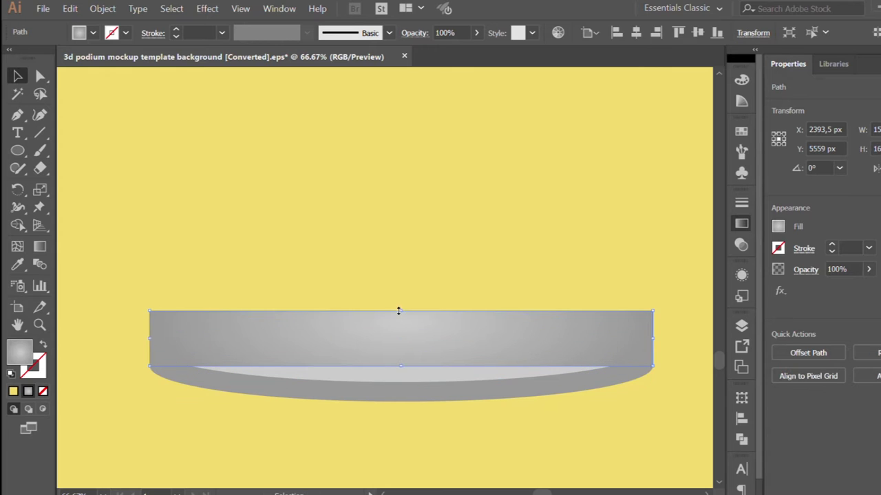
left_click(390, 349)
key("ctrl+z")
Shift the top ellipse's gradient highlight lower.
scroll(409, 367, "down", 1)
scroll(412, 379, "up", 1)
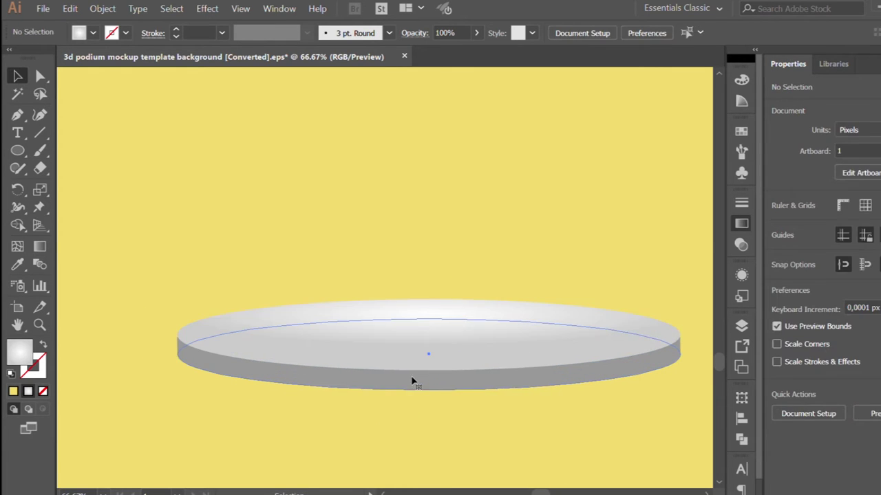
key("g")
left_click(494, 371)
left_click_drag(494, 372, 482, 356)
Draw a podium body rectangle under the disc and send it behind the top ellipse.
key("v")
left_click(356, 339)
scroll(355, 340, "down", 2)
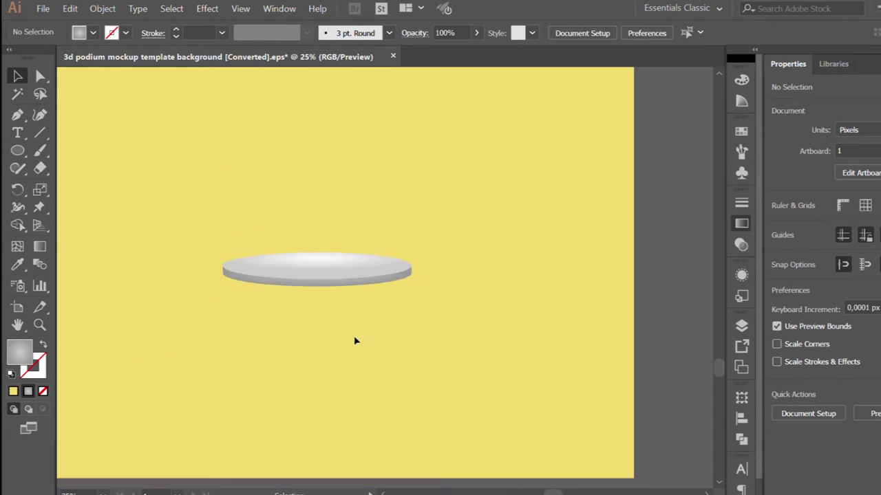
scroll(354, 435, "down", 1)
left_click(18, 149)
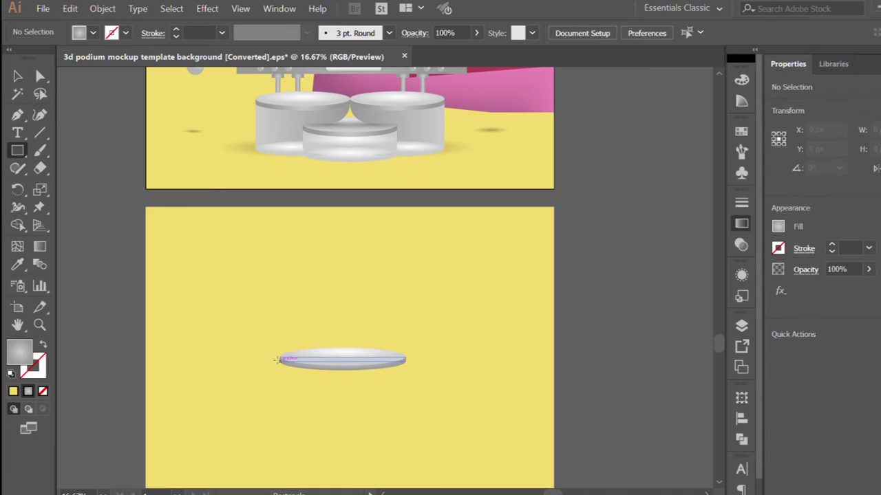
left_click_drag(404, 406, 406, 407)
scroll(335, 449, "up", 2)
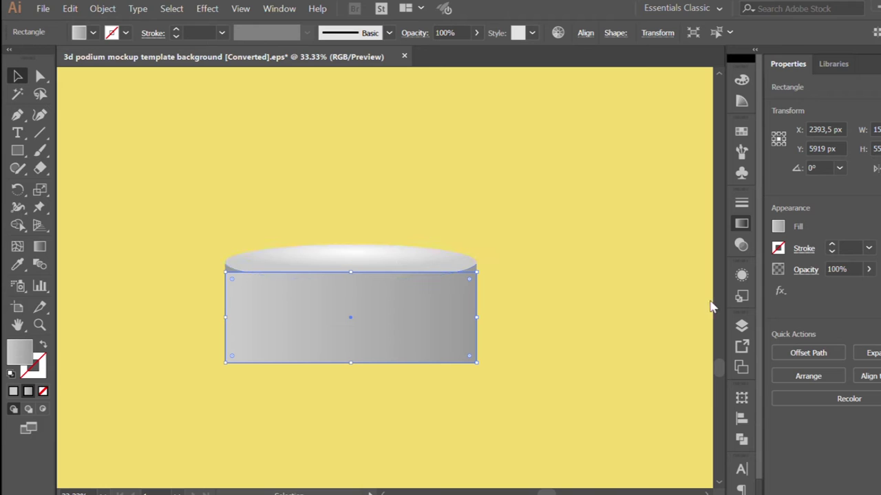
key("ctrl+bracketleft")
left_click(484, 189)
scroll(420, 344, "down", 2)
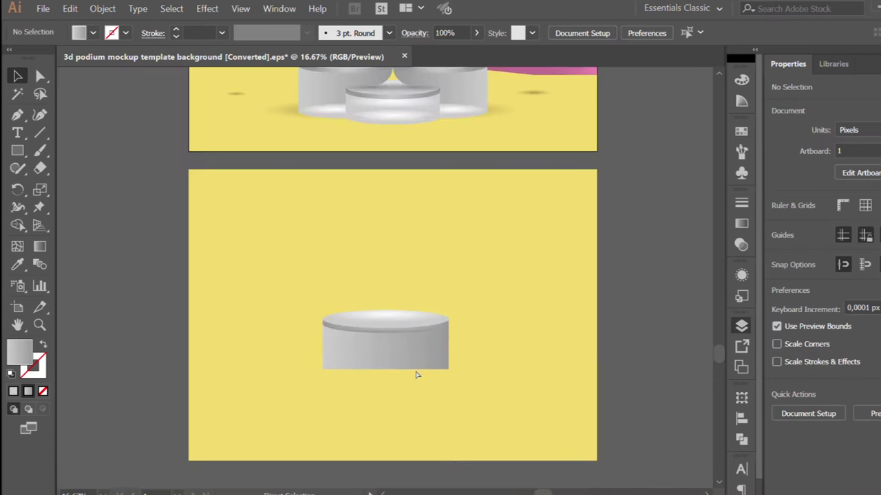
scroll(411, 372, "up", 1)
left_click(410, 369)
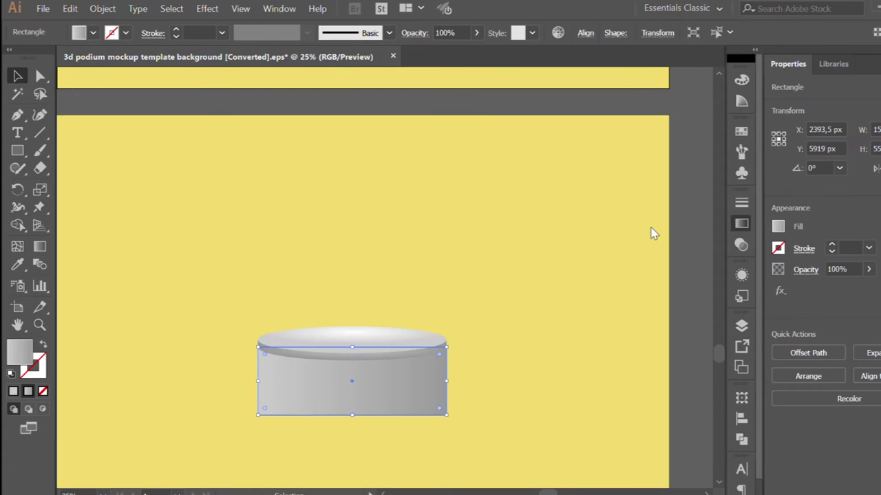
Drag the podium body's radial gradient highlight slightly upward.
scroll(414, 421, "up", 1)
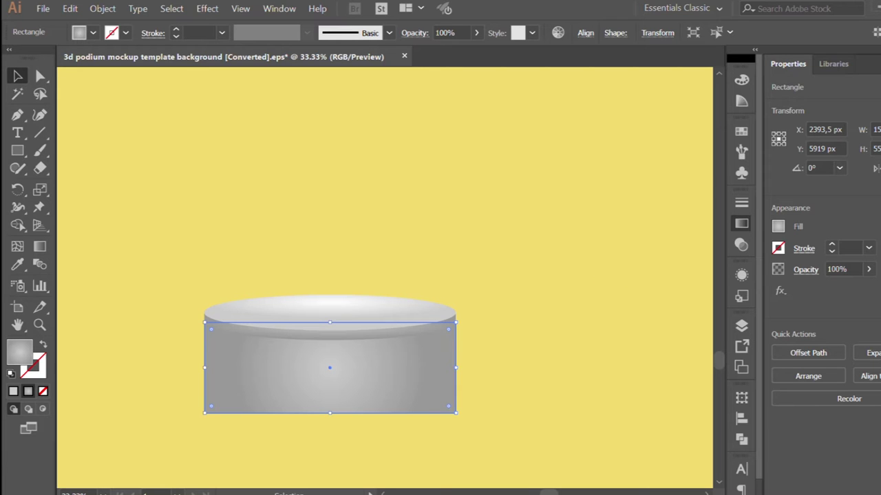
scroll(429, 336, "down", 2)
scroll(430, 336, "up", 3)
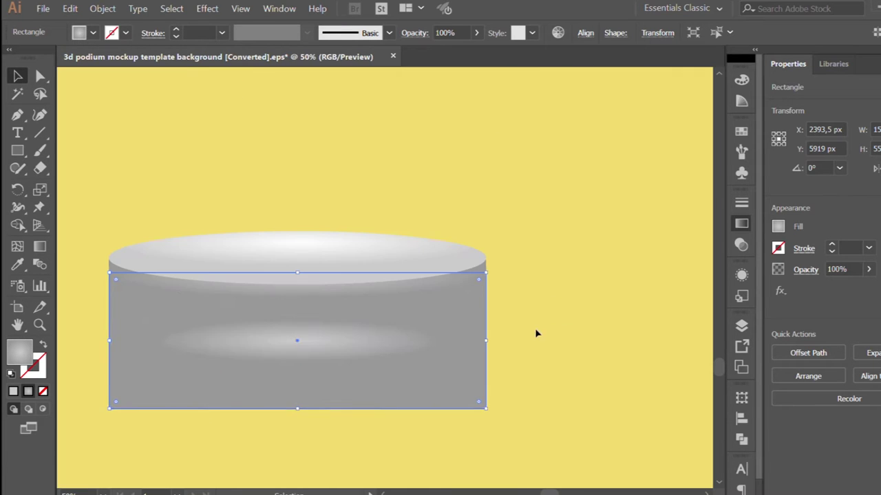
scroll(431, 362, "down", 2)
scroll(411, 429, "down", 1)
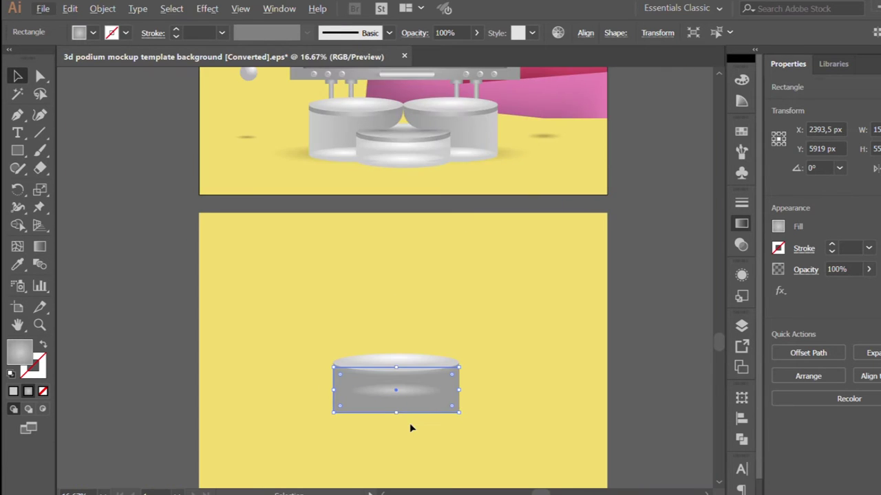
key("g")
scroll(411, 429, "up", 1)
scroll(411, 413, "up", 1)
left_click_drag(440, 403, 444, 371)
Alt-copy the podium's top ellipse down to form its bottom ellipse.
key("v")
left_click(337, 185)
scroll(371, 389, "down", 1)
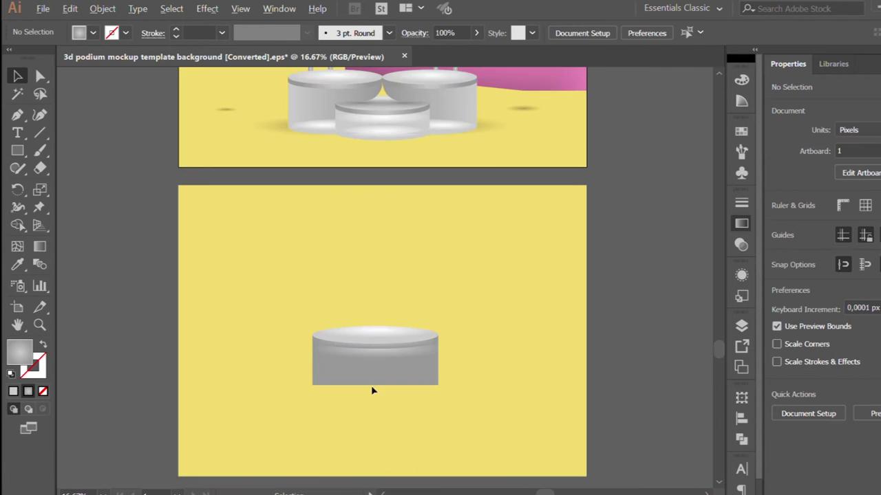
scroll(371, 390, "up", 1)
left_click_drag(374, 306, 377, 357)
scroll(385, 370, "down", 1)
scroll(415, 401, "up", 1)
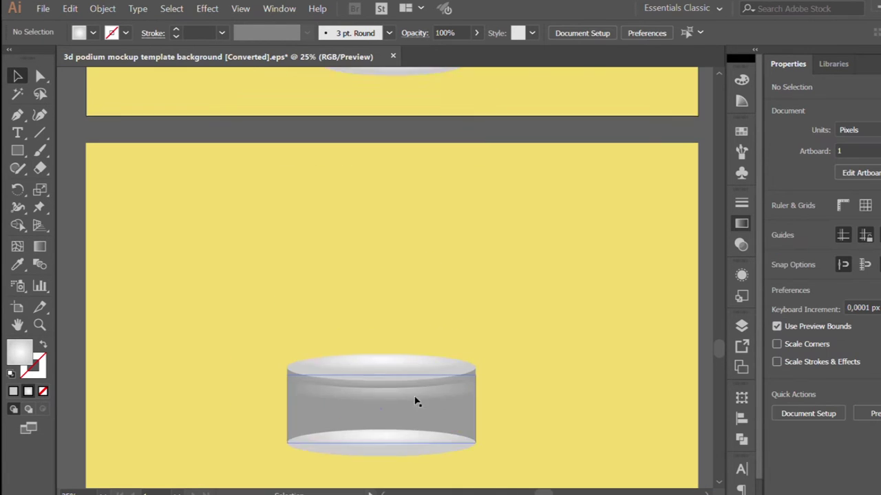
scroll(373, 163, "up", 2)
scroll(396, 311, "down", 2)
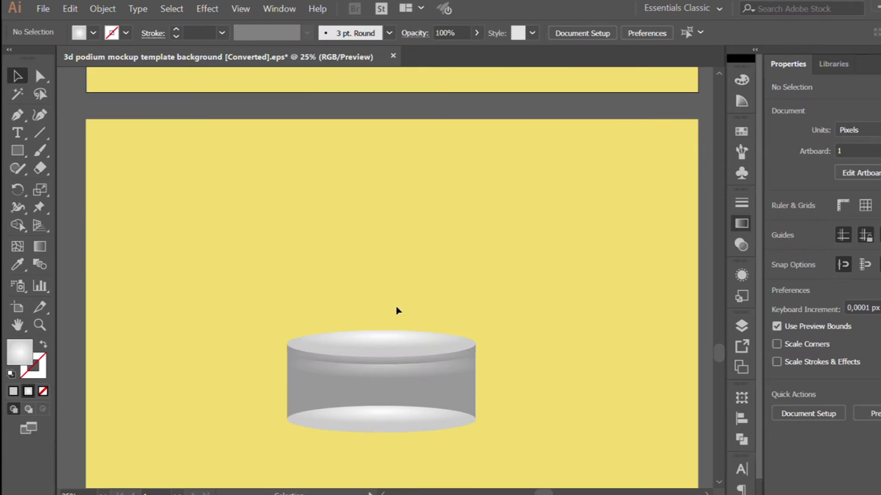
scroll(396, 309, "down", 1)
Stretch the podium body's radial gradient taller with the Gradient tool.
left_click(408, 388)
key("g")
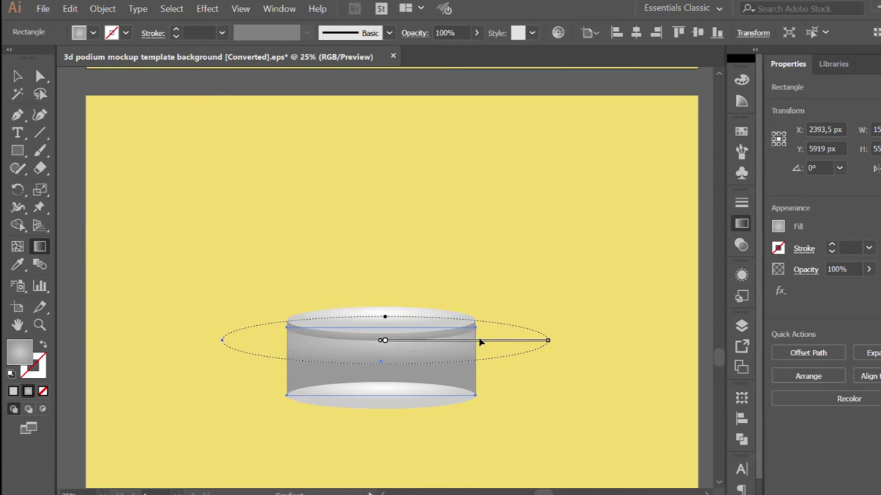
left_click_drag(480, 342, 450, 334)
key("v")
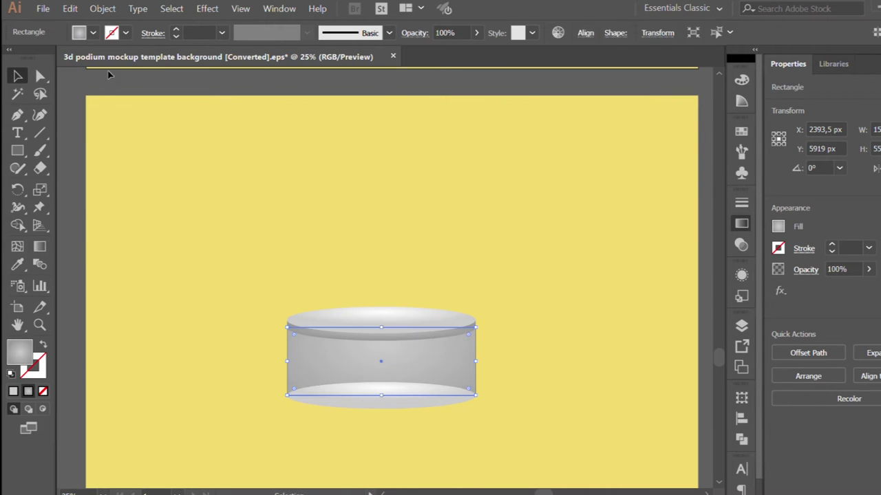
left_click(472, 311)
key("ctrl+minus")
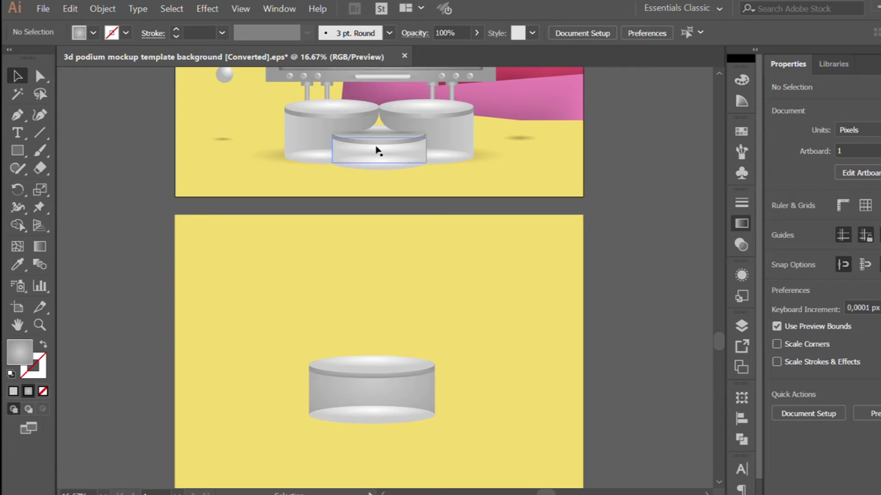
scroll(385, 422, "up", 1)
Flatten and narrow the body's gradient ellipse, nudging it slightly left.
left_click(383, 423)
key("g")
mouse_move(365, 260)
left_mouse_down()
mouse_move(355, 311)
mouse_move(362, 341)
left_mouse_up()
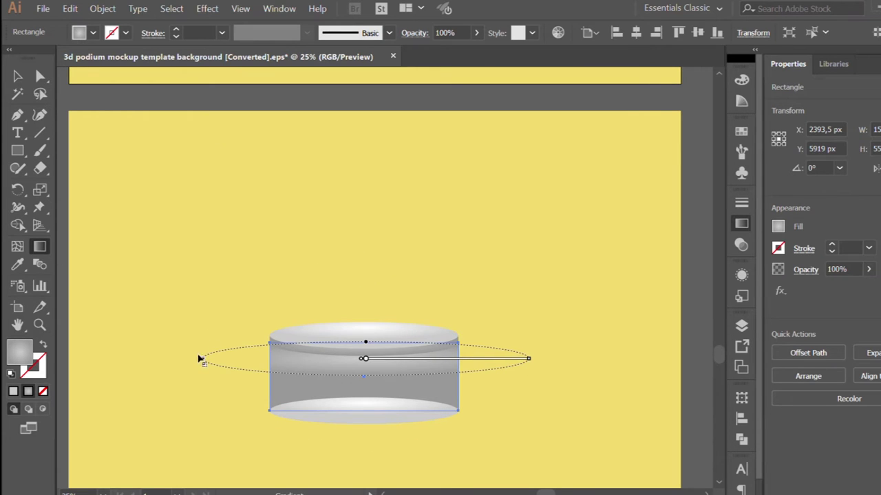
left_click_drag(199, 359, 252, 358)
mouse_move(364, 358)
left_mouse_down()
mouse_move(362, 338)
mouse_move(358, 413)
mouse_move(359, 359)
left_mouse_up()
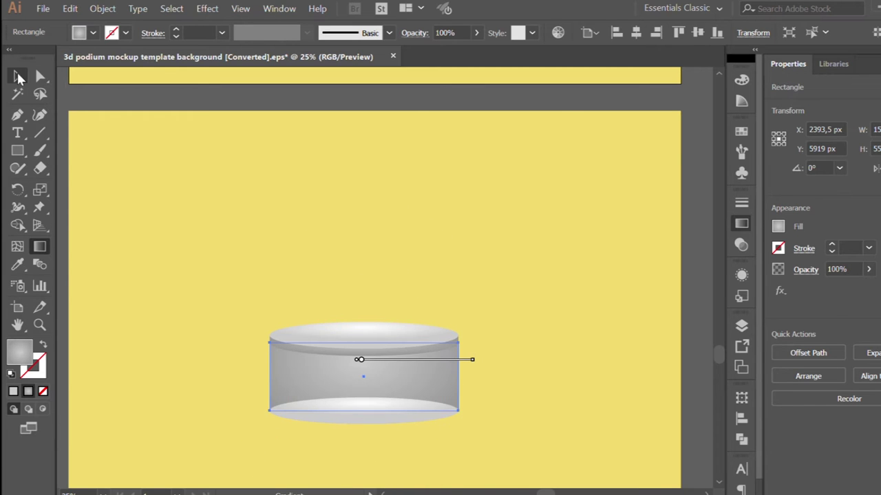
left_click(18, 77)
key("ctrl+minus")
Scale the podium pieces down to a narrower cylinder.
left_click(466, 429)
left_click(341, 379)
left_click_drag(404, 378, 381, 382)
left_click(429, 418)
key("ctrl+plus")
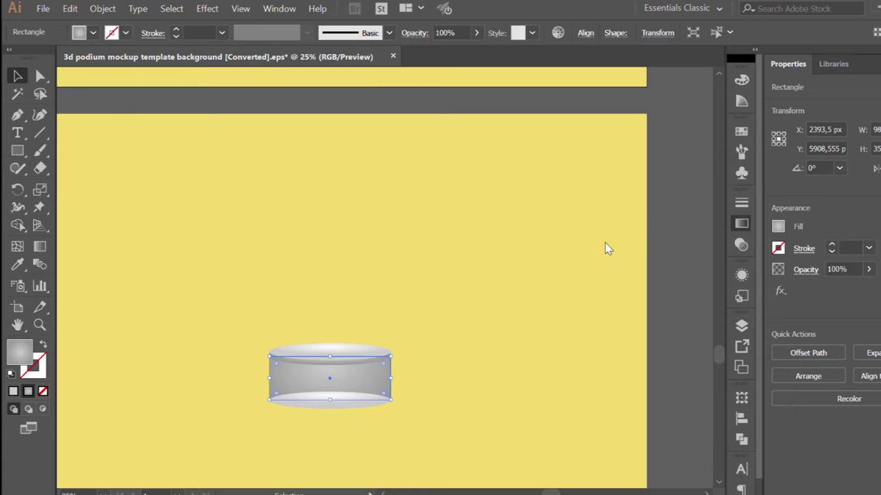
scroll(647, 218, "up", 3)
scroll(423, 352, "up", 1)
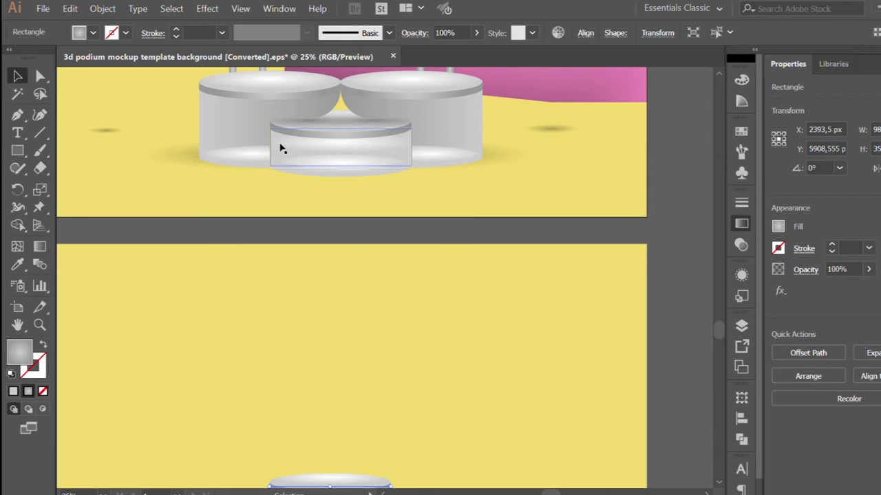
Inspect the reference middle podium's body gradient inside its group.
double_click(280, 148)
double_click(275, 149)
double_click(277, 145)
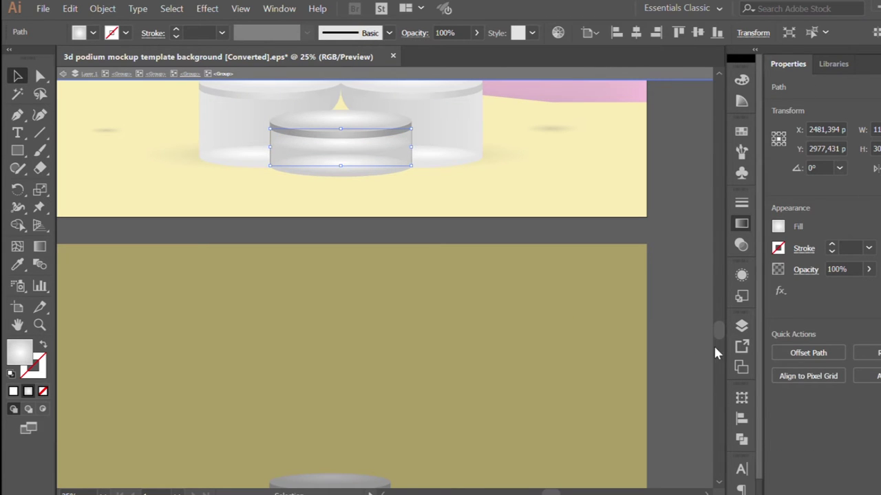
double_click(417, 404)
scroll(417, 404, "down", 5)
Apply a lighter white-to-grey gradient to the body and shift it slightly upward.
left_click(344, 392)
key("ctrl+plus")
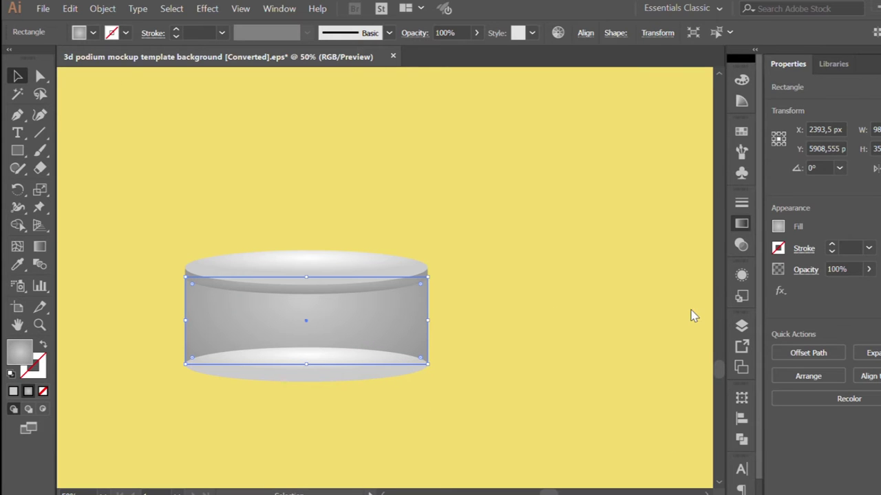
key("period")
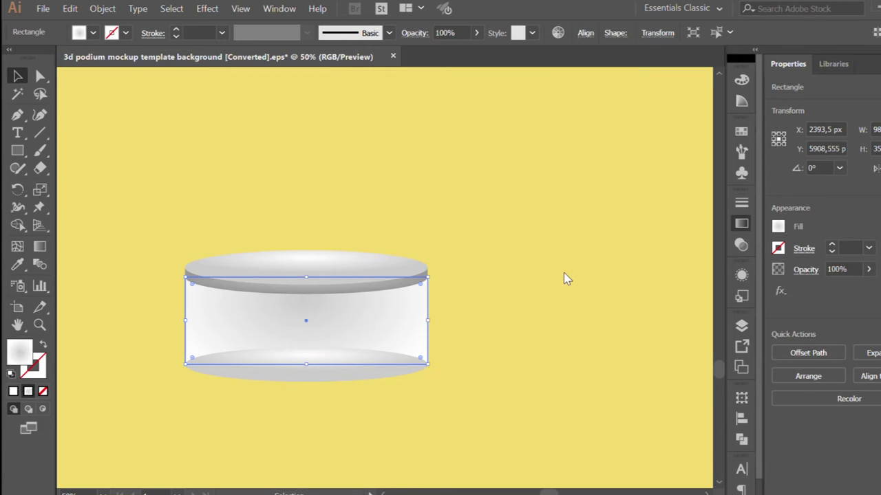
key("g")
left_click_drag(317, 299, 322, 284)
key("v")
left_click(399, 213)
key("ctrl+minus")
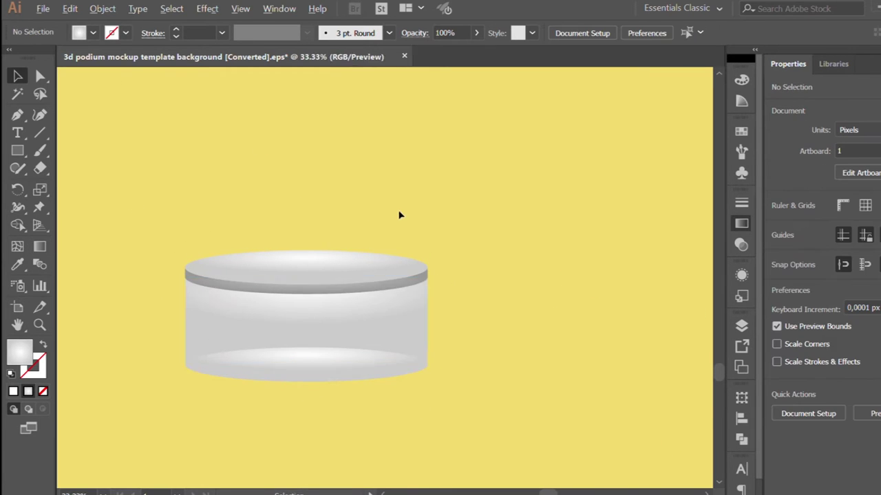
key("ctrl+minus")
key("ctrl+minus")
key("ctrl+plus")
Raise the bottom ellipse slightly to shorten the podium.
left_click(348, 387)
left_click(347, 388)
key("ctrl+plus")
mouse_move(355, 403)
left_mouse_down()
mouse_move(356, 369)
mouse_move(406, 399)
mouse_move(418, 418)
left_mouse_up()
left_click(305, 413)
key("ctrl+minus")
key("ctrl+minus")
key("ctrl+minus")
key("ctrl+minus")
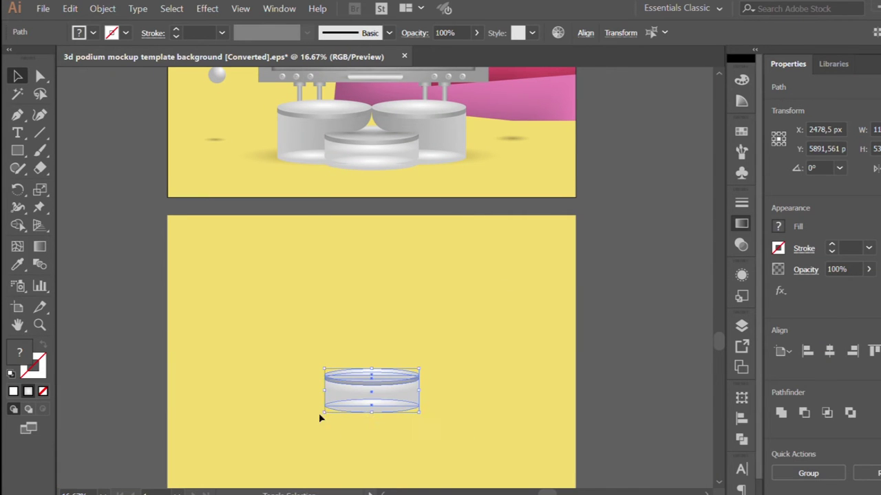
Alt-drag a copy of the small podium to the right.
left_click(147, 311)
scroll(362, 421, "up", 1)
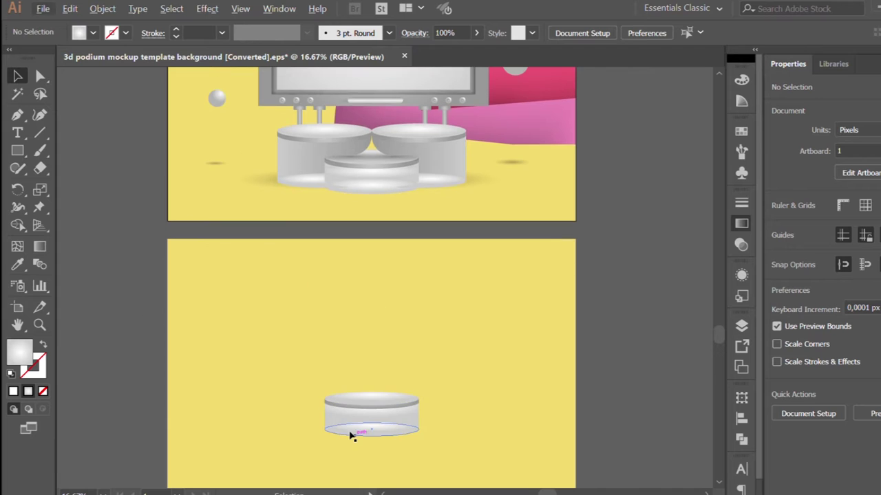
scroll(350, 436, "down", 2)
left_click_drag(323, 337, 407, 344)
Raise the copy's top ellipse and stretch its body rectangle up to meet it.
double_click(400, 342)
scroll(400, 341, "up", 2)
left_click(383, 300)
left_click_drag(383, 300, 383, 261)
left_click(390, 310)
left_click_drag(373, 313, 374, 267)
double_click(448, 369)
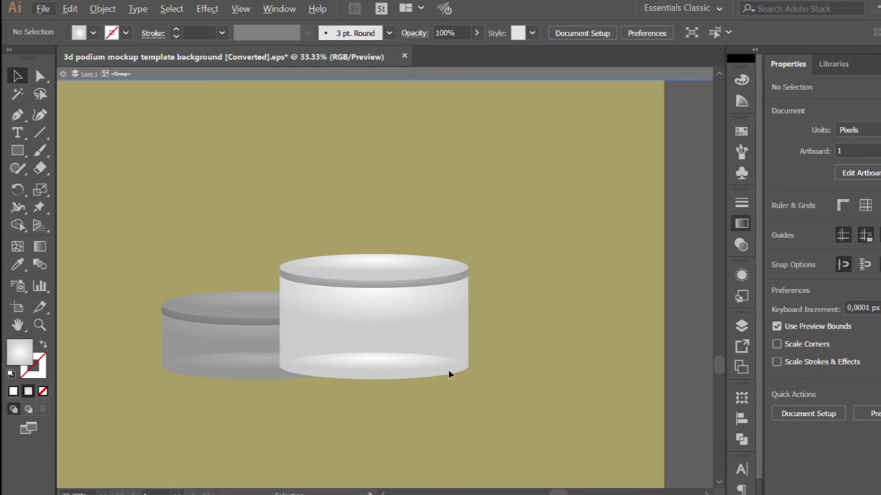
scroll(458, 399, "down", 2)
scroll(455, 405, "up", 1)
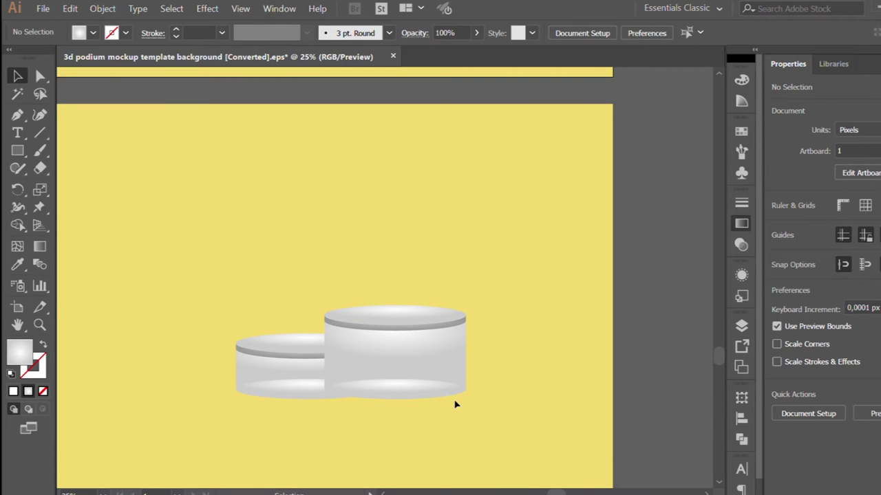
scroll(426, 350, "up", 1)
scroll(429, 399, "up", 1)
Select both the left and right podium groups.
left_click(252, 396)
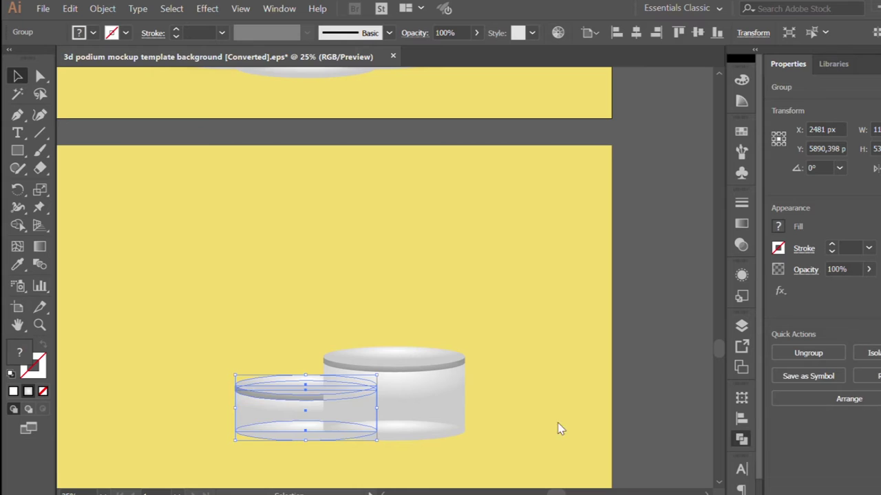
scroll(454, 375, "up", 2, "alt")
left_click(427, 397, "shift")
scroll(397, 417, "down", 2, "alt")
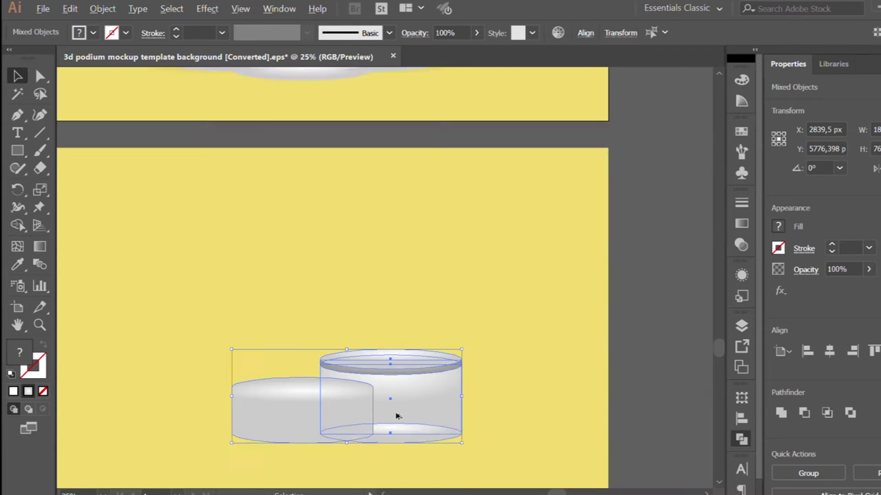
scroll(397, 417, "up", 1)
scroll(406, 436, "up", 1, "alt")
Try copying the tall podium's top ellipse downward, undo it, and re-enter the group.
double_click(406, 383)
scroll(371, 316, "up", 1, "alt")
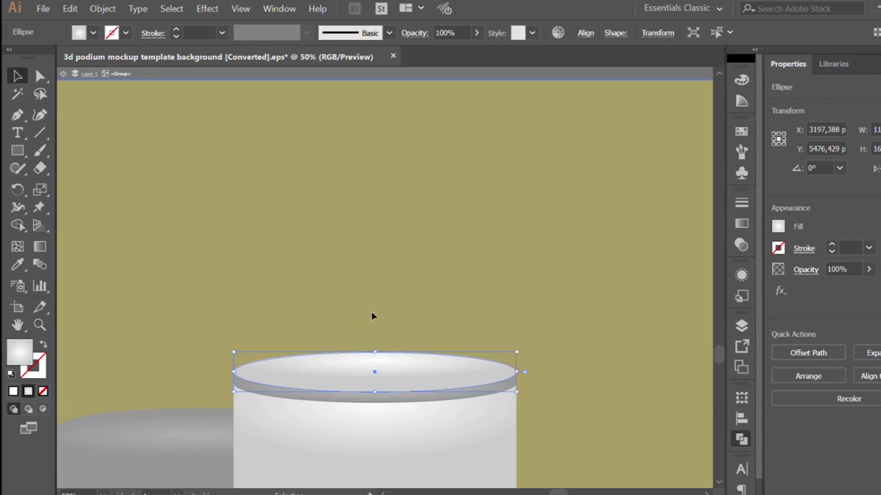
mouse_move(399, 372)
left_mouse_down()
mouse_move(456, 383)
mouse_move(449, 348)
left_mouse_up()
key("ctrl+z")
double_click(522, 347)
scroll(522, 347, "down", 1, "alt")
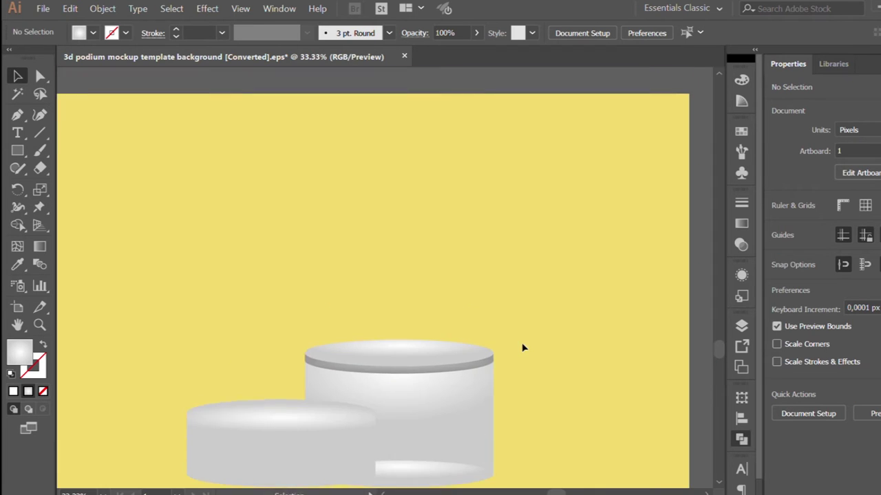
scroll(522, 348, "down", 1, "alt")
scroll(519, 417, "down", 1, "alt")
double_click(486, 422)
scroll(485, 423, "up", 1, "alt")
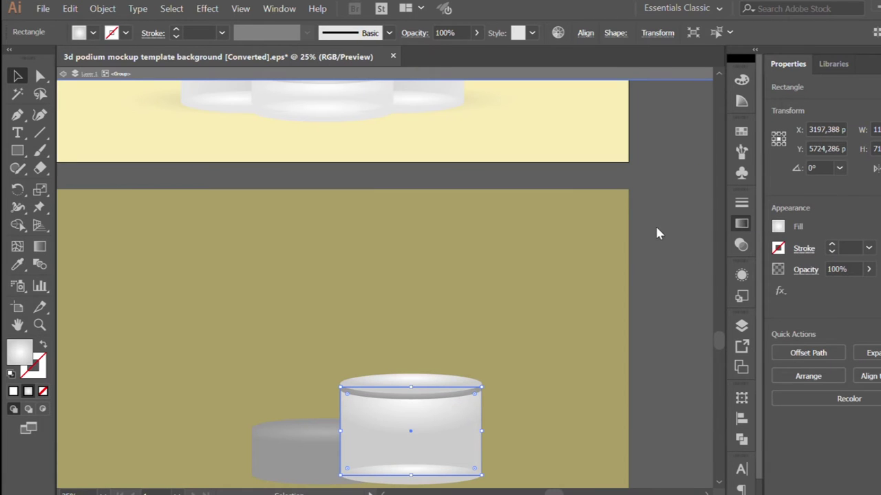
Check the tall podium's body gradient, then exit the group and clear the selection.
key("g")
scroll(437, 387, "down", 1)
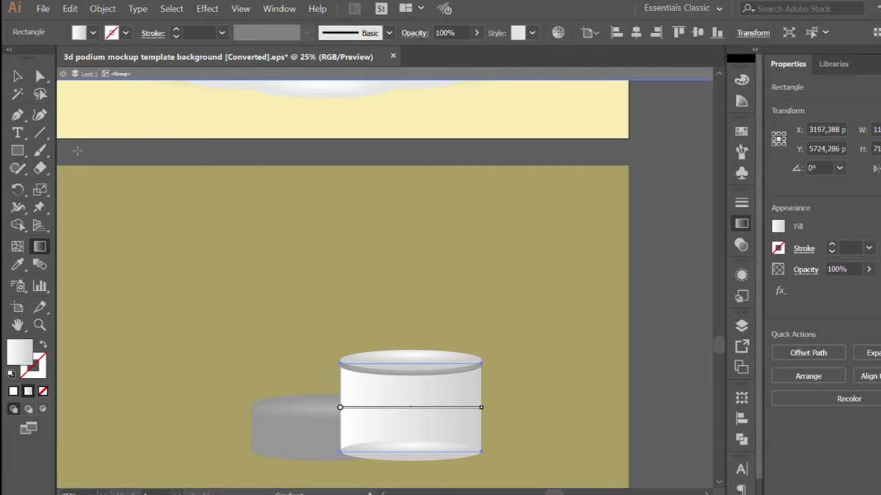
key("v")
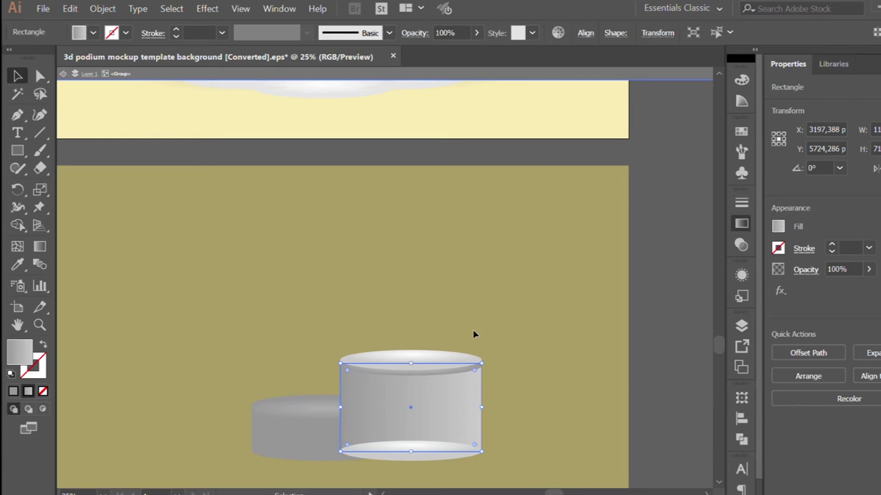
key("Escape")
scroll(467, 426, "down", 1)
scroll(454, 429, "down", 1, "alt")
Round the tall cylinder's lower left corner by editing its anchor point.
left_click(454, 430)
scroll(406, 406, "up", 1, "alt")
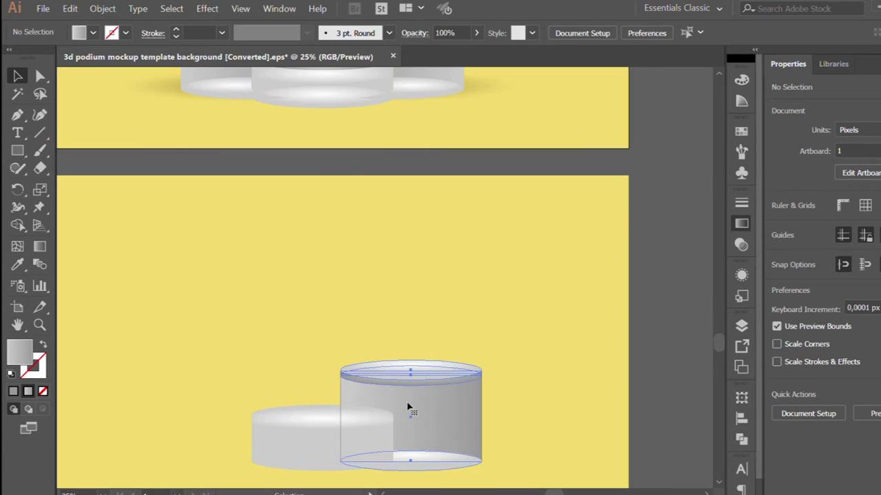
scroll(364, 422, "up", 1, "alt")
key("shift+m")
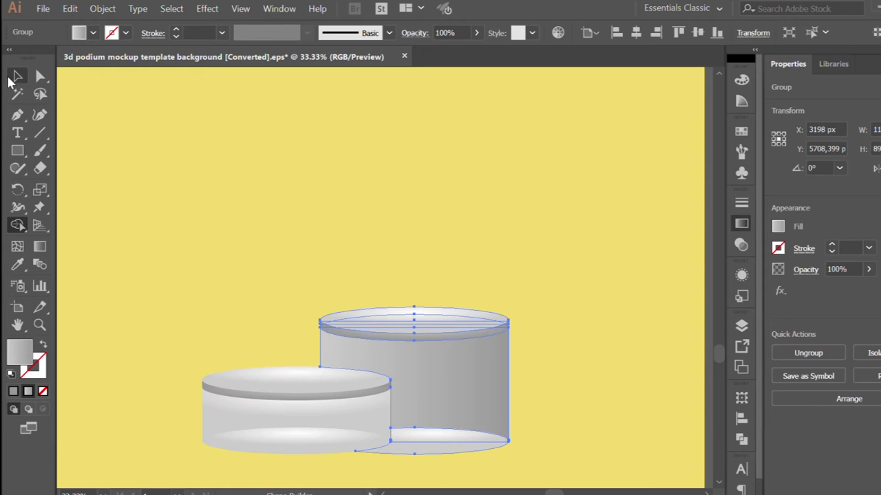
left_click(389, 223)
scroll(116, 202, "up", 1, "alt")
key("a")
left_click(326, 352)
left_click_drag(336, 346, 382, 322)
left_click(346, 196)
key("v")
Place a mirrored copy of the tall cylinder on the left of the center podium.
scroll(498, 423, "down", 3, "alt")
scroll(134, 228, "up", 2)
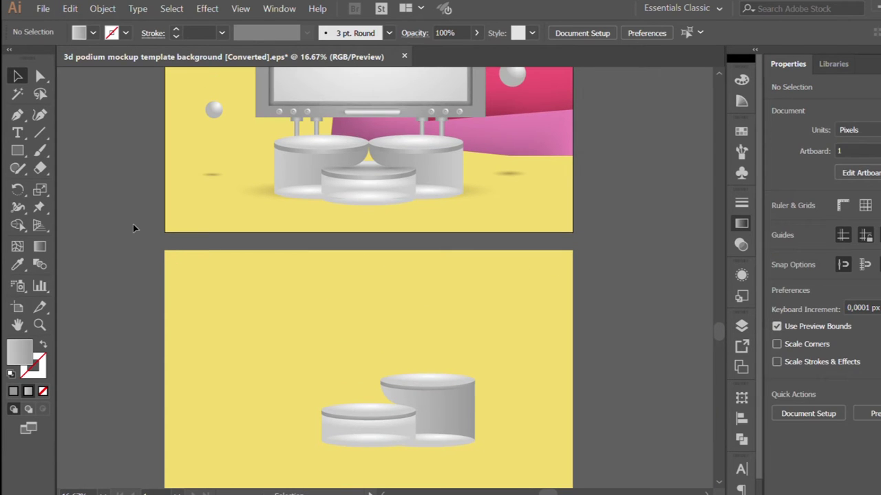
scroll(134, 229, "down", 1)
left_click(444, 371)
scroll(381, 412, "up", 2, "alt")
left_click_drag(378, 404, 240, 397)
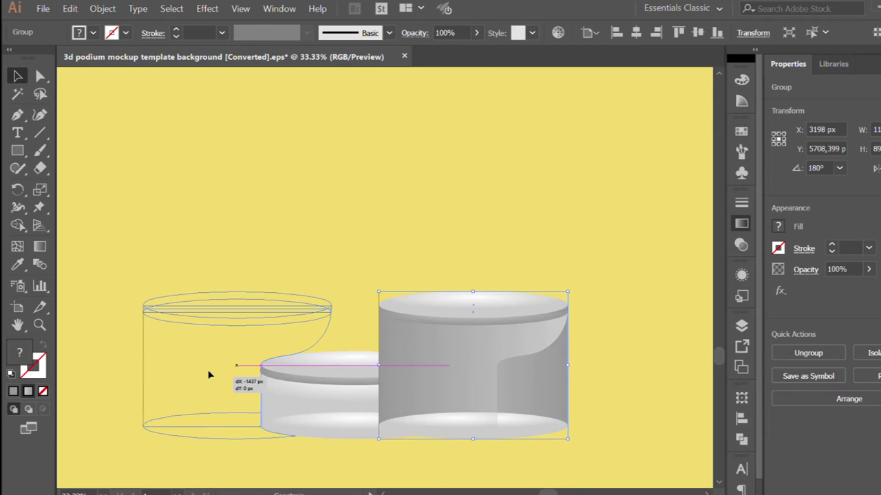
scroll(236, 397, "up", 4, "alt")
scroll(374, 291, "down", 5, "alt")
scroll(426, 442, "down", 1, "alt")
Draw a thin, wide flat ellipse above the three podiums.
left_click(427, 442)
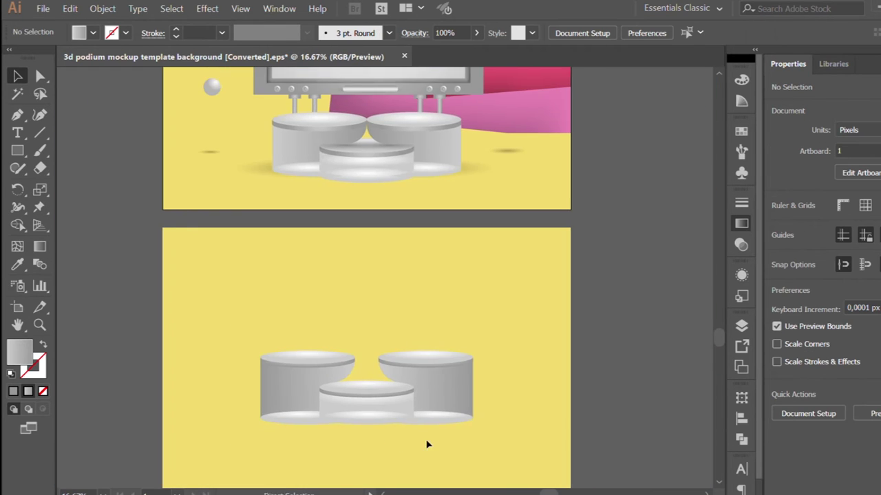
scroll(412, 450, "up", 1, "alt")
scroll(410, 445, "down", 1, "alt")
key("l")
left_click_drag(320, 326, 397, 332)
scroll(365, 337, "up", 2, "alt")
Give the shadow ellipse a soft dark radial gradient fill.
key("v")
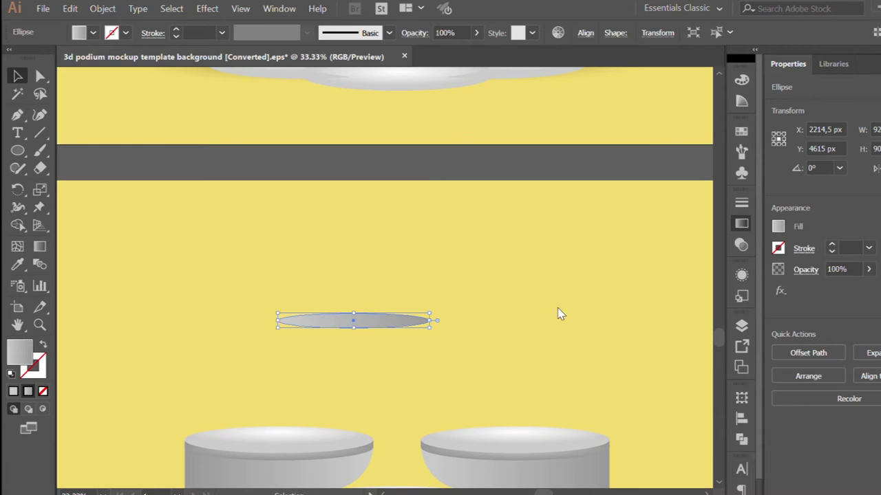
key(".")
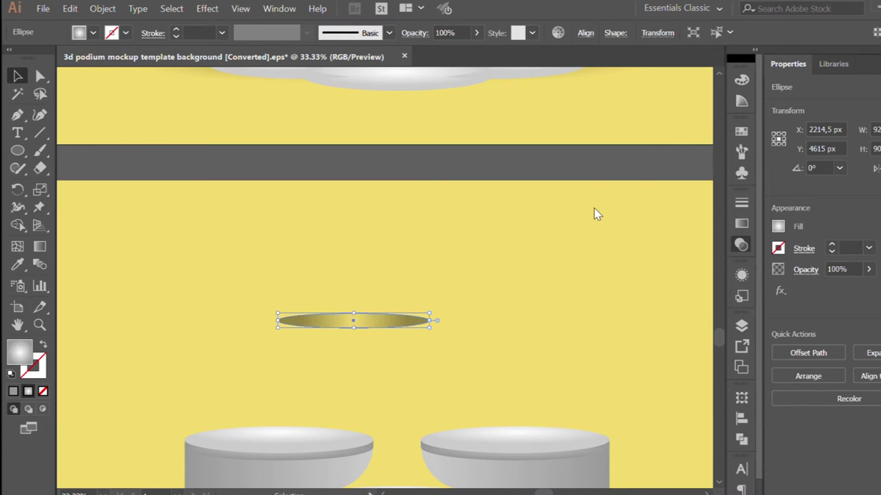
key("g")
key("ctrl+plus")
key("ctrl+plus")
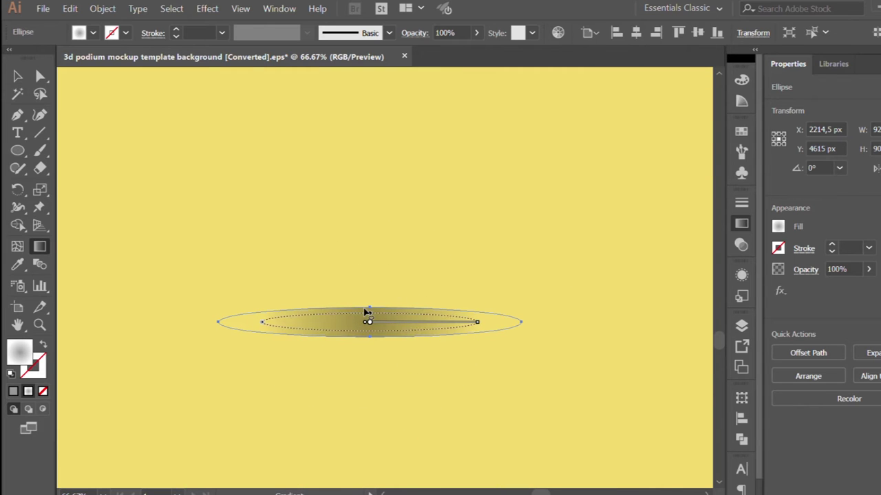
key("v")
key("ctrl+minus")
key("ctrl+minus")
Move the shadow ellipse onto the middle podium's top and make it narrower.
left_click_drag(511, 387, 513, 389)
key("ctrl+plus")
key("ctrl+plus")
left_click_drag(256, 384, 334, 383)
left_click_drag(413, 383, 393, 403)
left_click_drag(304, 383, 306, 377)
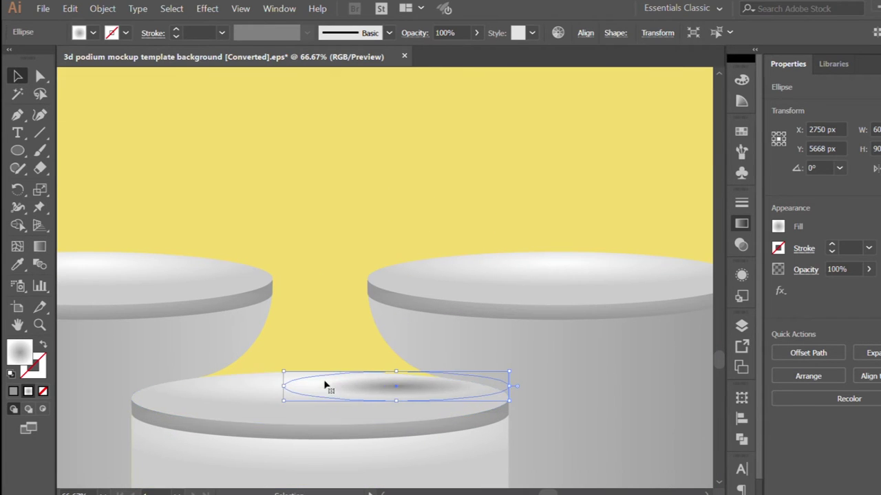
key("ctrl+minus")
key("ctrl+minus")
key("ctrl+minus")
key("ctrl+minus")
left_click(172, 306)
Shift the shadow under the right podium's edge.
key("ctrl+plus")
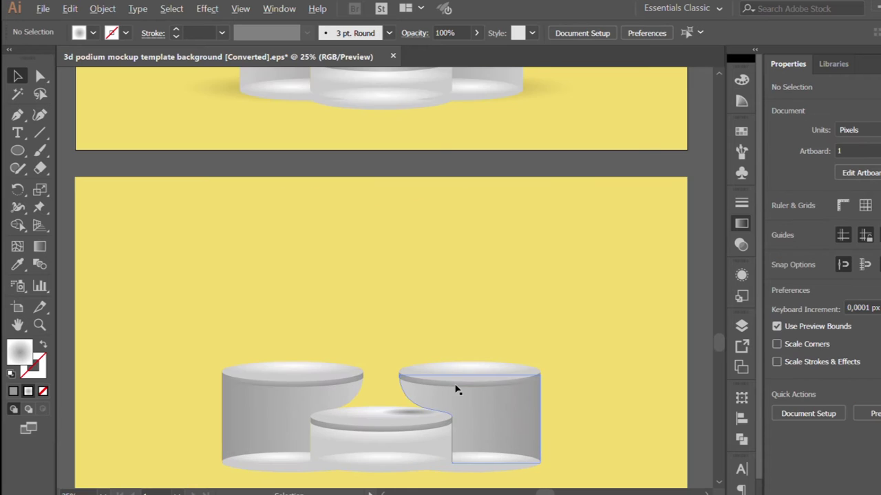
key("ctrl+plus")
key("ctrl+plus")
left_click(477, 339)
key("ctrl+plus")
left_click_drag(402, 381, 440, 381)
key("g")
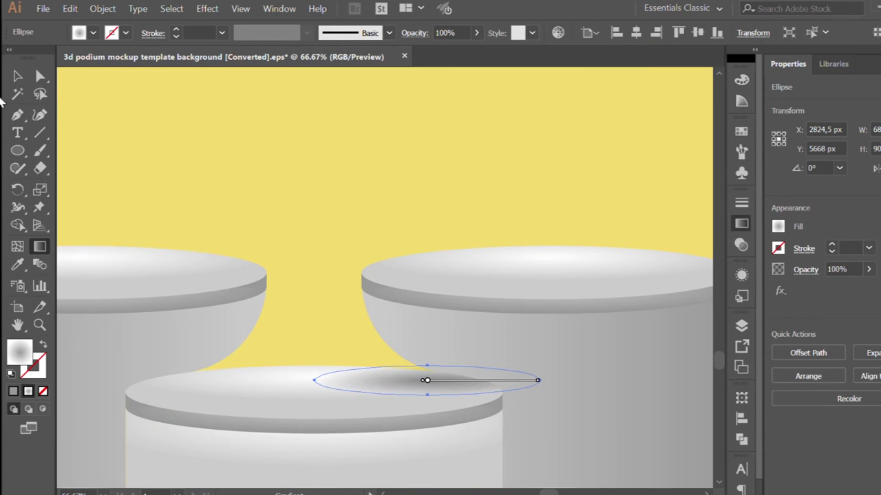
Alt-drag a copy of the shadow toward the left podium.
key("ctrl+minus")
key("ctrl+plus")
left_click(393, 367)
key("ctrl+minus")
left_click_drag(422, 375, 358, 376)
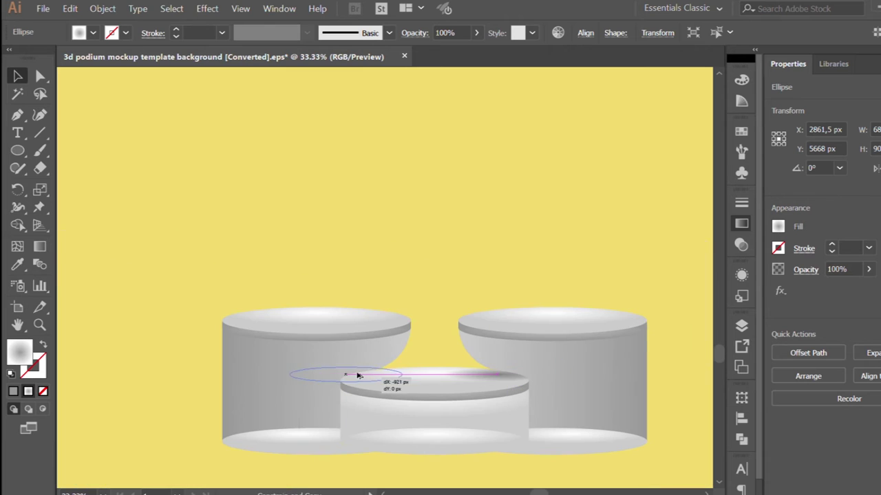
Place the second shadow on the middle podium's top beside the first.
left_click(401, 305)
left_click(355, 257)
key("ctrl+minus")
key("ctrl+minus")
key("ctrl+plus")
key("ctrl+plus")
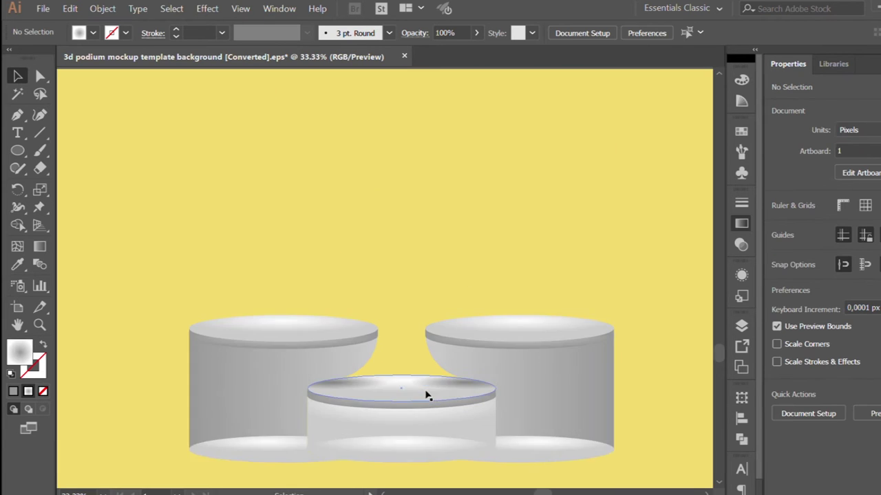
key("ctrl+plus")
left_click(333, 377)
left_click_drag(351, 377, 415, 371)
left_click(358, 300)
Select both shadows together and nudge them into place on the middle podium.
key("ctrl+minus")
key("ctrl+minus")
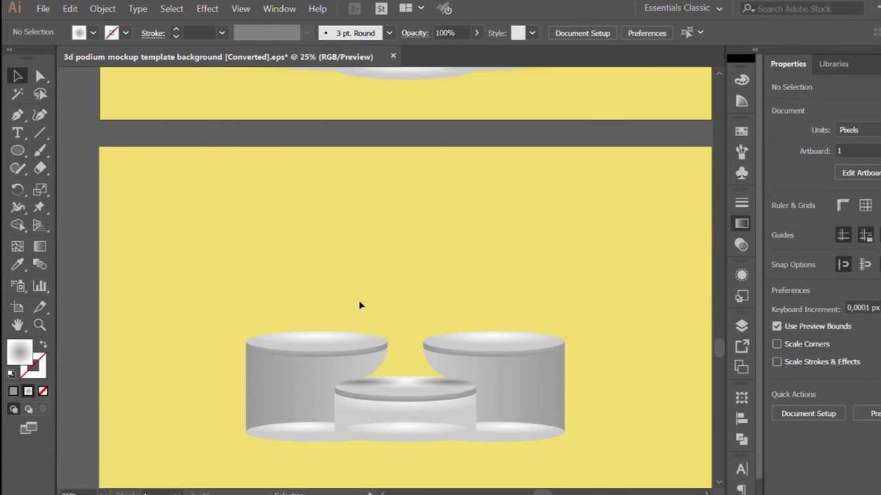
key("ctrl+minus")
key("ctrl+plus")
key("ctrl+plus")
key("ctrl+plus")
left_click(281, 330)
left_click(428, 331, "shift")
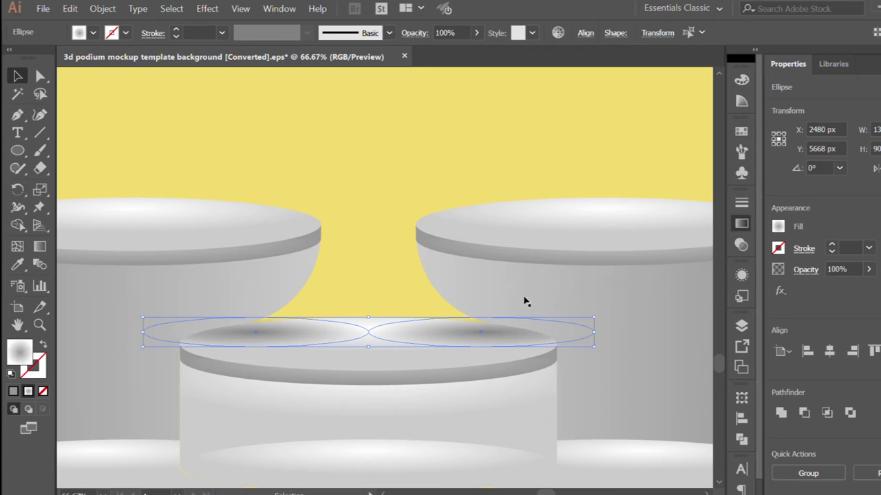
left_click_drag(368, 314, 367, 320)
key("ctrl+shift+a")
key("ctrl+minus")
key("ctrl+minus")
key("ctrl+minus")
key("ctrl+minus")
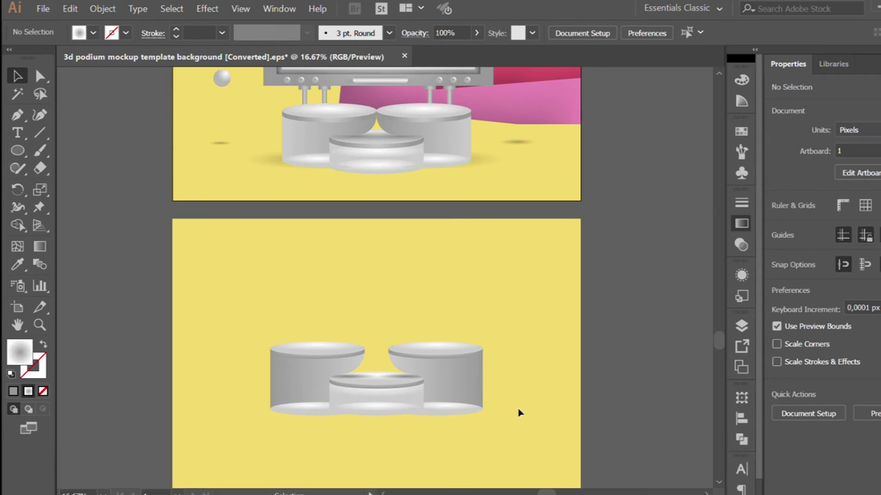
scroll(371, 378, "up", 3)
Re-drag the gradient on the centre podium's top inside its isolated group.
double_click(361, 375)
key("g")
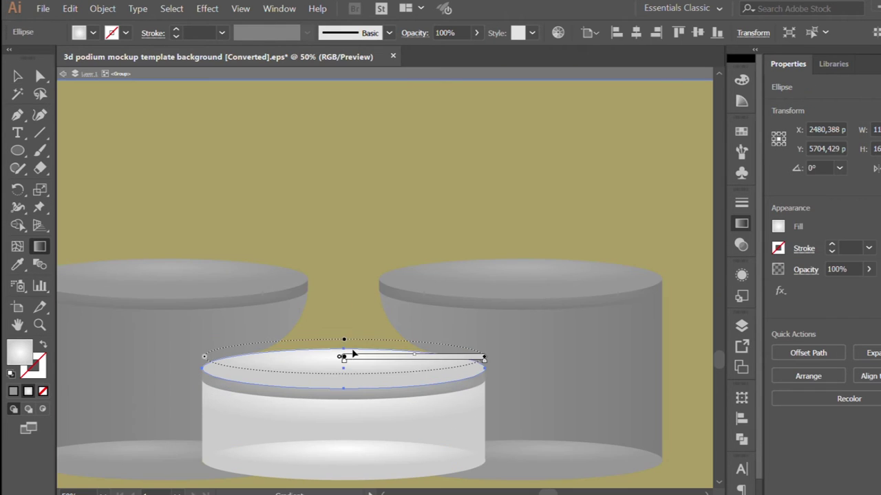
left_click_drag(351, 352, 354, 344)
key("v")
double_click(354, 195)
scroll(418, 383, "down", 3)
scroll(442, 399, "up", 1)
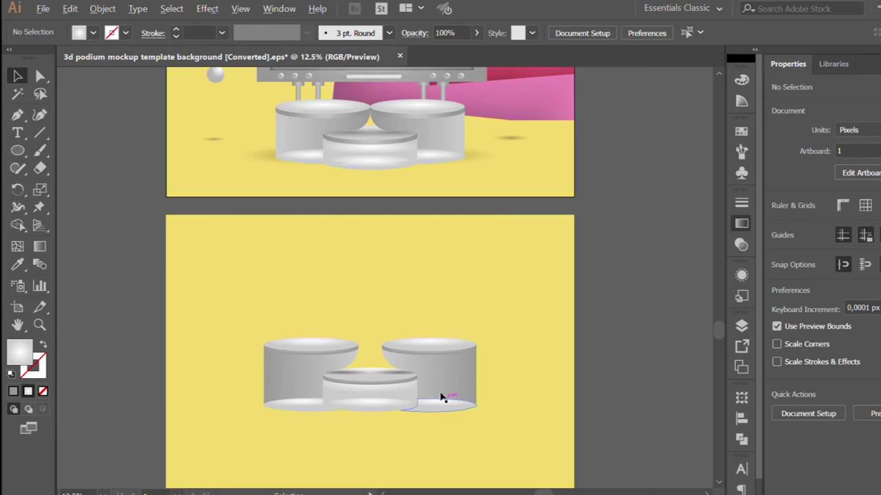
Flip the left podium body's gradient to run right-to-left, mirroring the right podium.
double_click(293, 371)
scroll(289, 358, "up", 1)
scroll(289, 357, "up", 1)
key("g")
left_click_drag(422, 360, 234, 360)
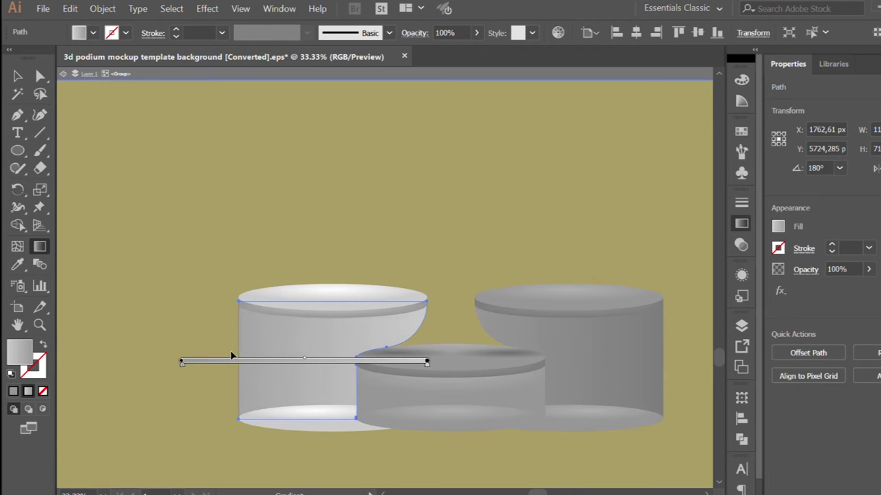
key("v")
key("Escape")
scroll(426, 355, "right", 3)
Enter and exit the right and left podium groups to compare their shading.
double_click(466, 350)
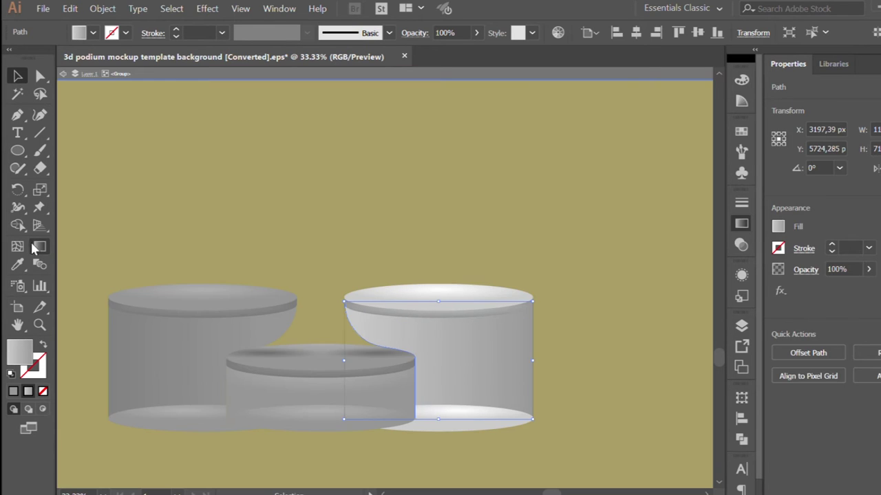
key("v")
key("Escape")
scroll(388, 355, "down", 1)
scroll(224, 389, "up", 3)
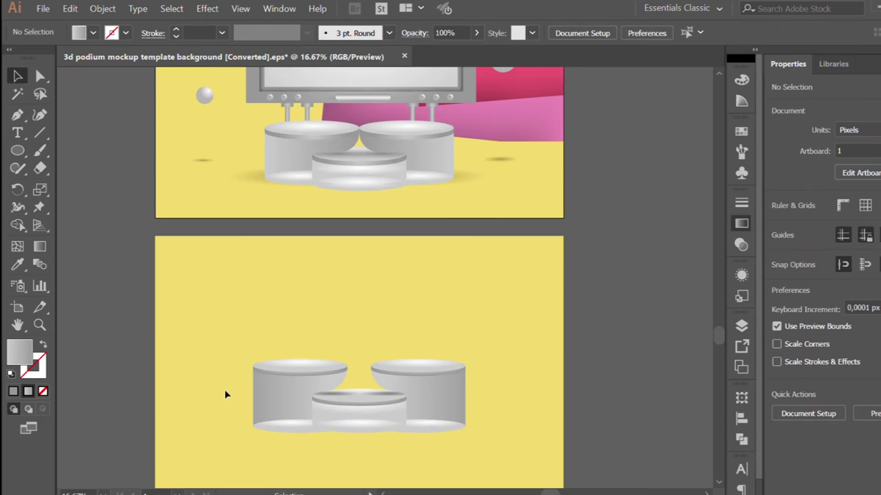
scroll(225, 389, "up", 1)
double_click(197, 373)
key("Escape")
double_click(464, 368)
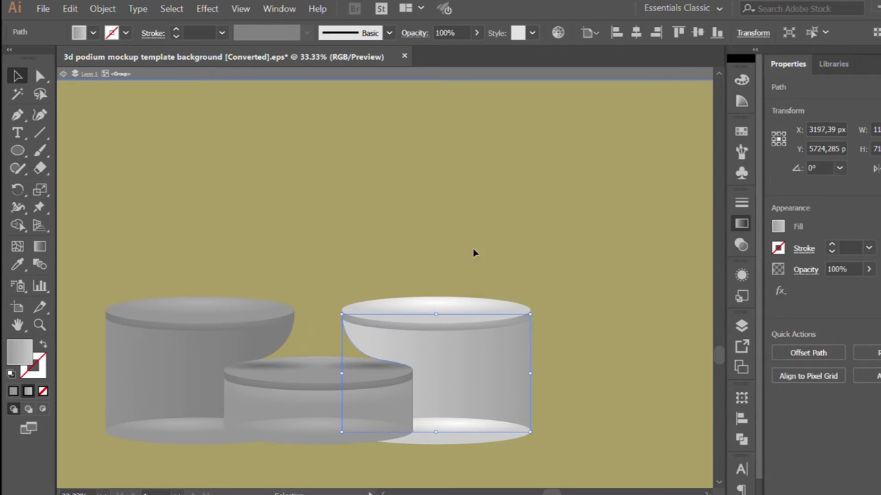
key("Escape")
scroll(421, 399, "down", 1)
scroll(452, 439, "up", 1)
scroll(452, 439, "up", 1)
Shift the left podium's gradient slightly left, then exit the group.
double_click(252, 369)
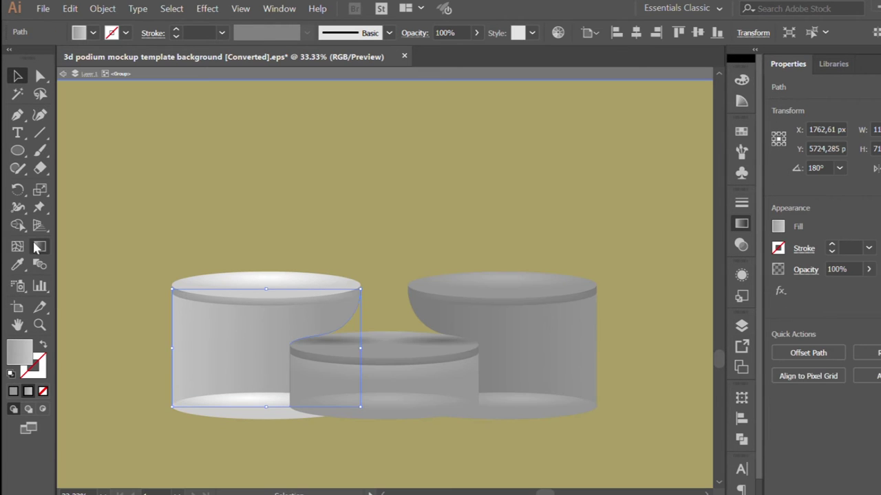
left_click_drag(233, 347, 218, 349)
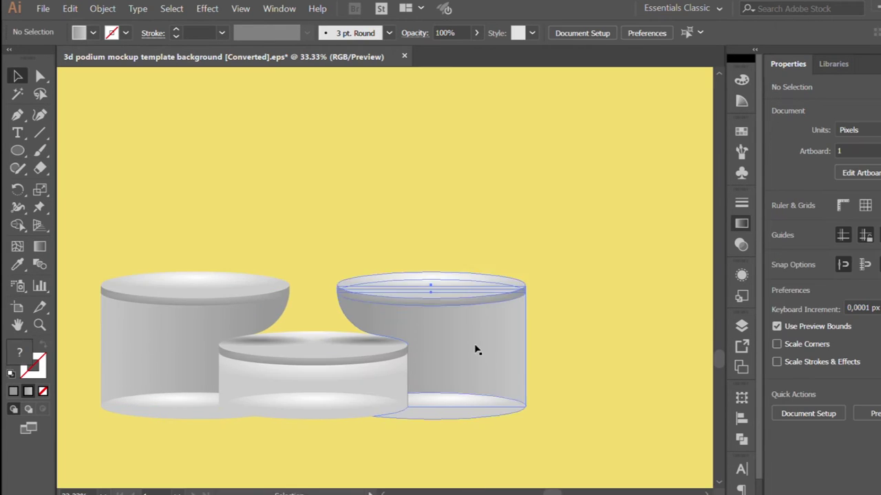
left_click(40, 247)
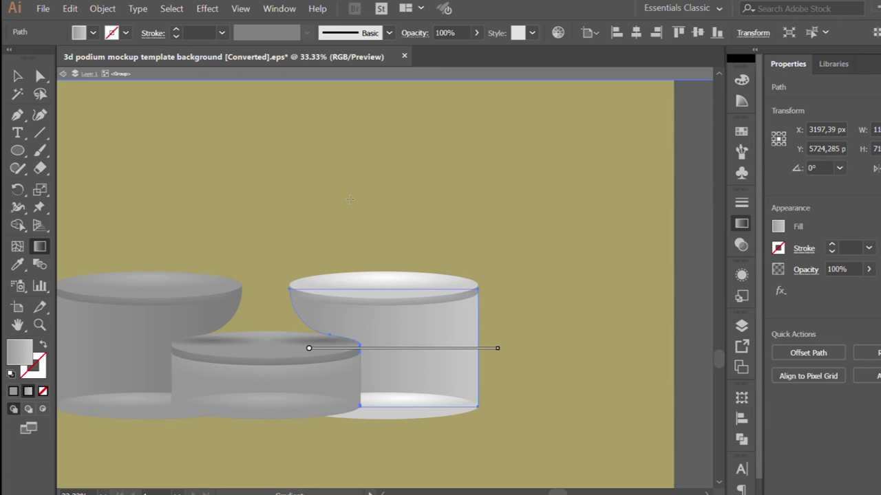
key("v")
double_click(376, 191)
scroll(403, 385, "down", 1)
Marquee-select all podium objects on the lower artboard and move them lower.
scroll(396, 429, "up", 1)
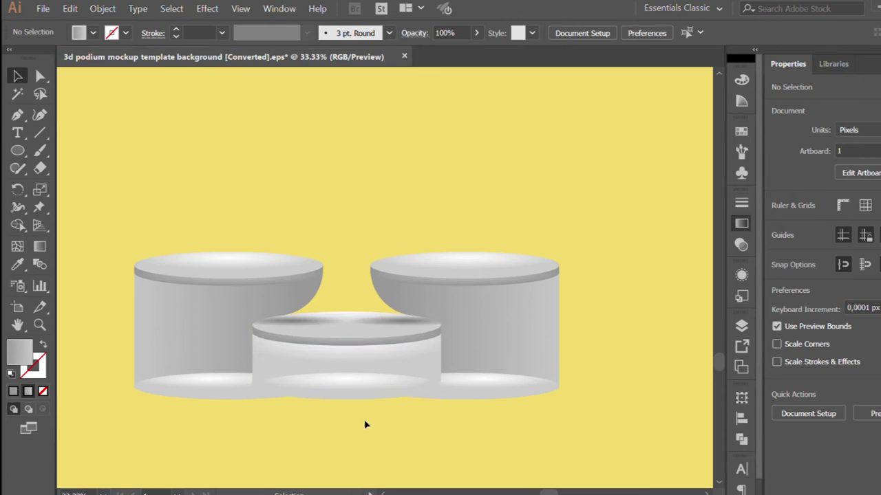
left_click(346, 364)
scroll(285, 301, "up", 1)
scroll(346, 371, "down", 2)
scroll(348, 372, "up", 2)
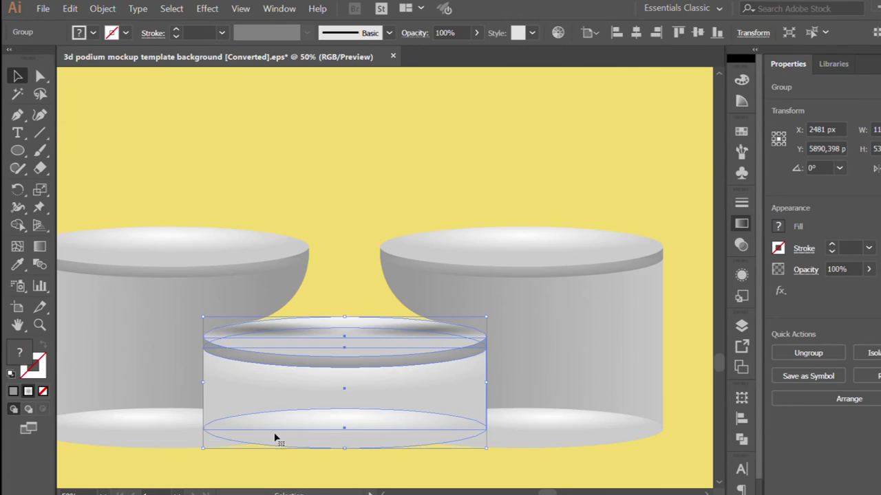
scroll(275, 436, "down", 2)
scroll(353, 326, "down", 1)
mouse_move(143, 310)
left_mouse_down()
mouse_move(383, 379)
mouse_move(406, 392)
mouse_move(387, 413)
left_mouse_up()
left_click(480, 255)
left_click(544, 419)
Isolate the middle podium group to reach its bottom ellipse, then exit.
scroll(360, 454, "up", 1)
scroll(332, 448, "up", 2)
scroll(348, 415, "up", 2)
double_click(349, 416)
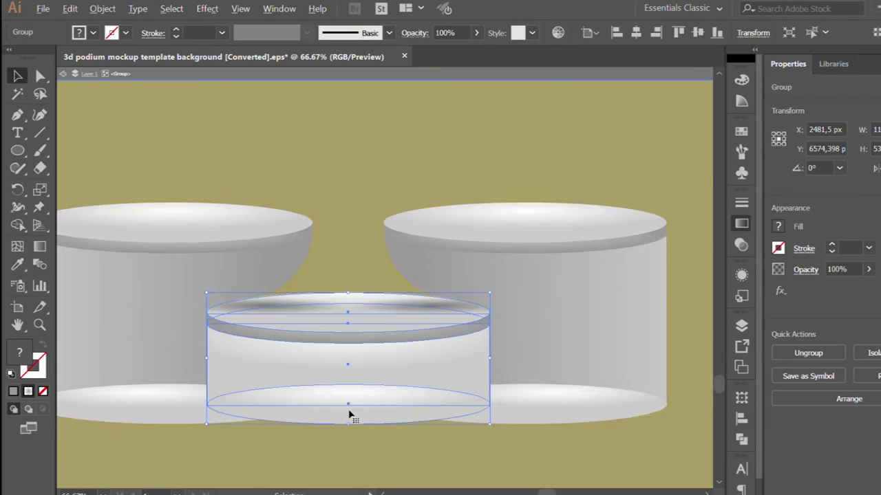
double_click(349, 416)
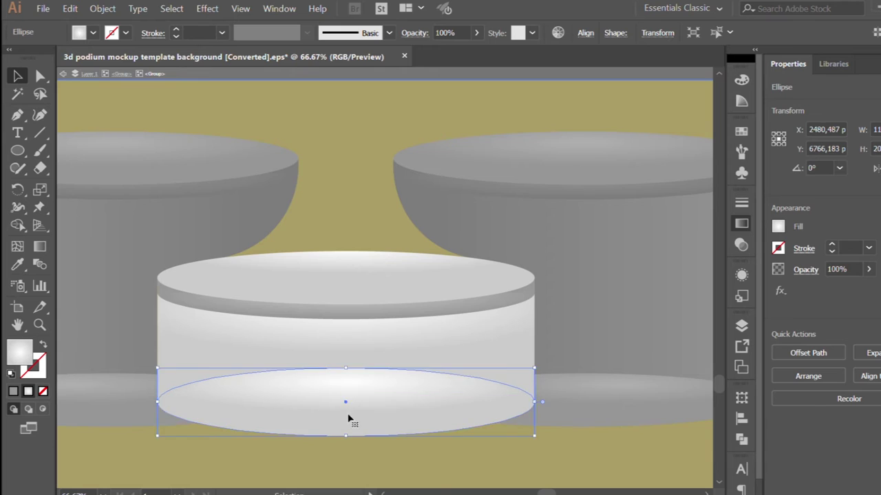
key("Escape")
scroll(346, 263, "down", 3)
scroll(456, 420, "down", 2)
scroll(511, 415, "up", 2)
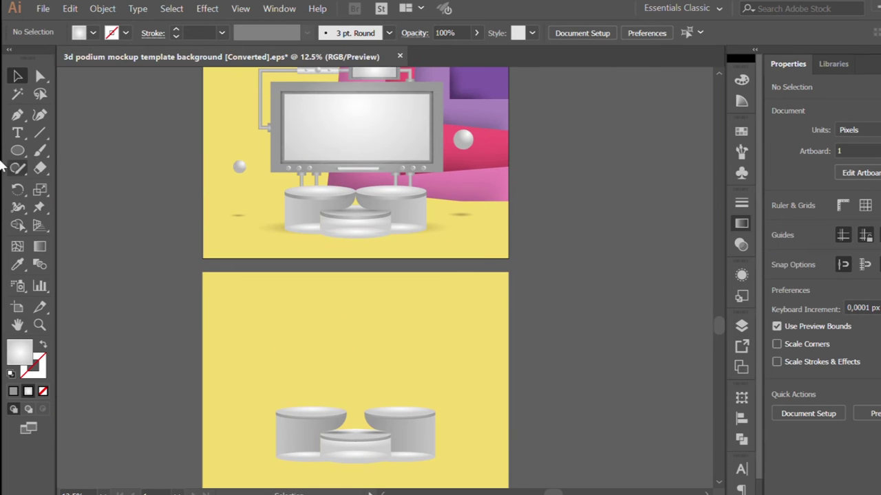
Draw a monitor-sized rectangle and drag it down onto the lower artboard.
key("m")
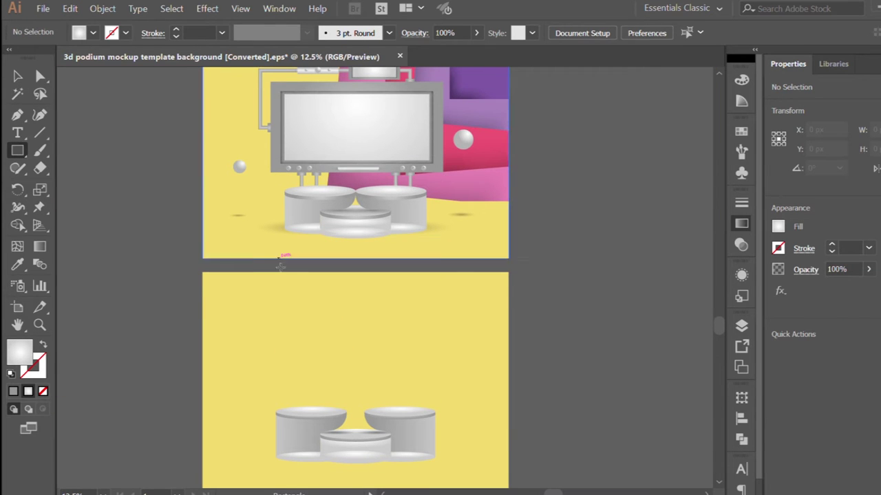
scroll(280, 265, "up", 1)
key("v")
left_click_drag(365, 148, 365, 364)
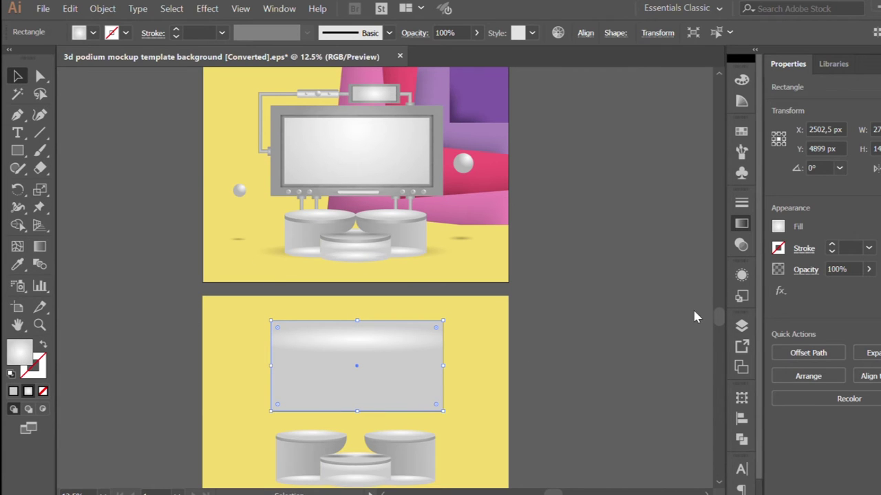
Centre the rectangle's radial highlight and shrink its radius to darken the edges.
key("g")
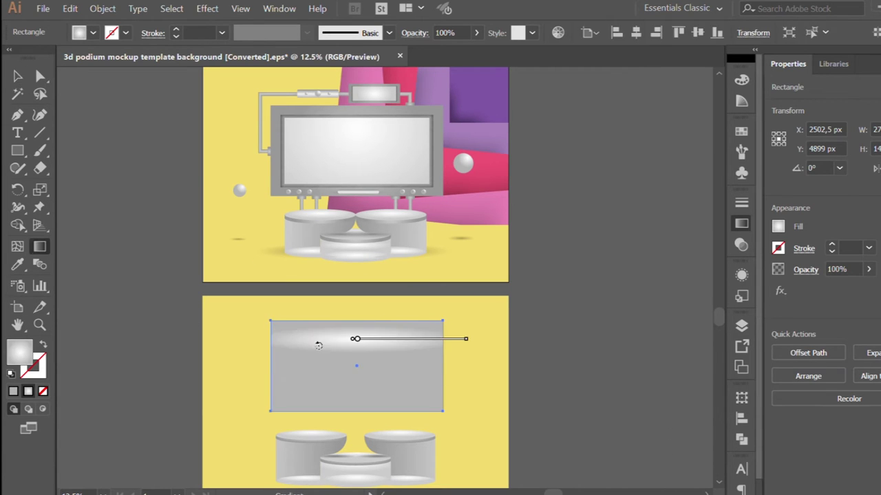
left_click_drag(354, 339, 356, 369)
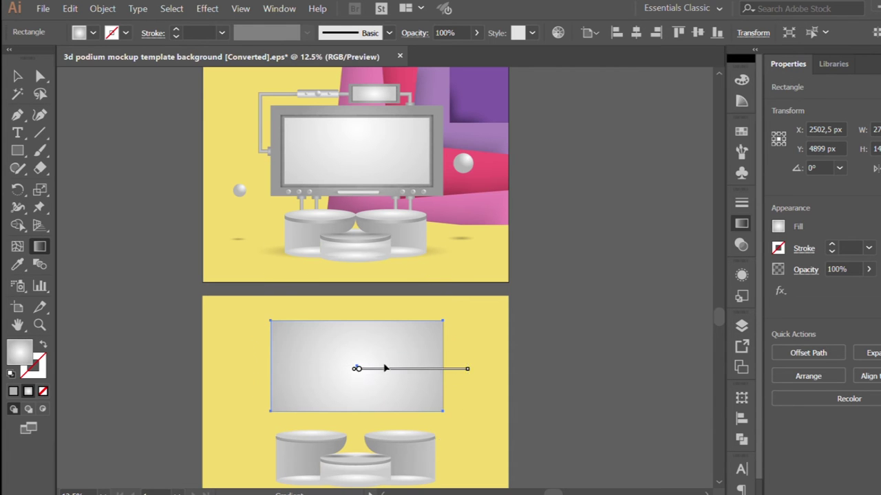
left_click_drag(444, 368, 438, 370)
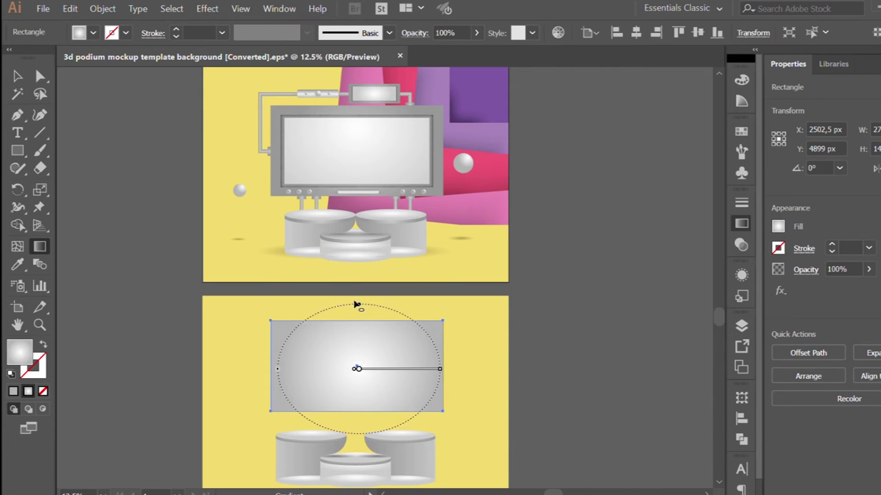
scroll(367, 368, "up", 1)
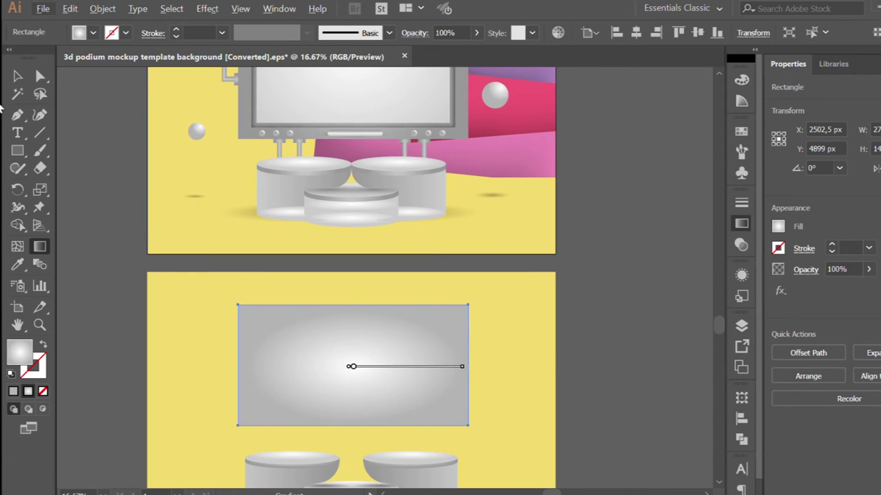
Draw a rectangle over the monitor screen, move it to the lower artboard, fill it white.
key("ctrl+shift+a")
scroll(226, 324, "down", 1)
left_click(17, 150)
scroll(255, 230, "up", 1)
left_click_drag(224, 128, 428, 227)
key("v")
scroll(325, 175, "down", 1)
left_click_drag(326, 103, 315, 410)
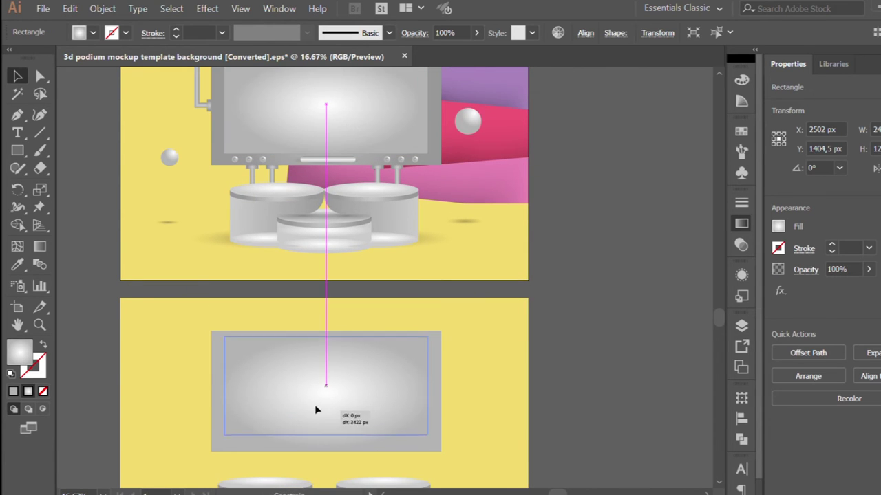
scroll(305, 383, "left", 1)
key("comma")
Copy a rectangle from the top monitor's screen into the lower monitor frame.
key("ctrl+shift+a")
left_click(17, 150)
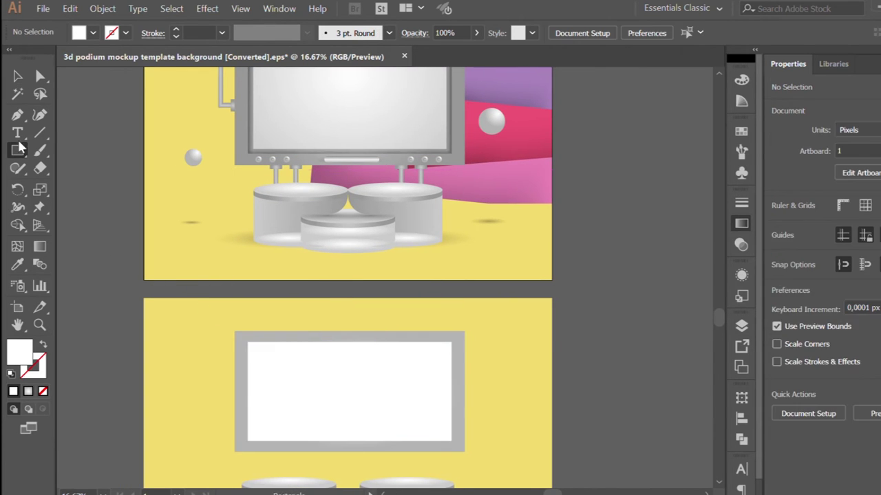
scroll(253, 110, "up", 1)
left_click_drag(253, 107, 446, 196)
key("v")
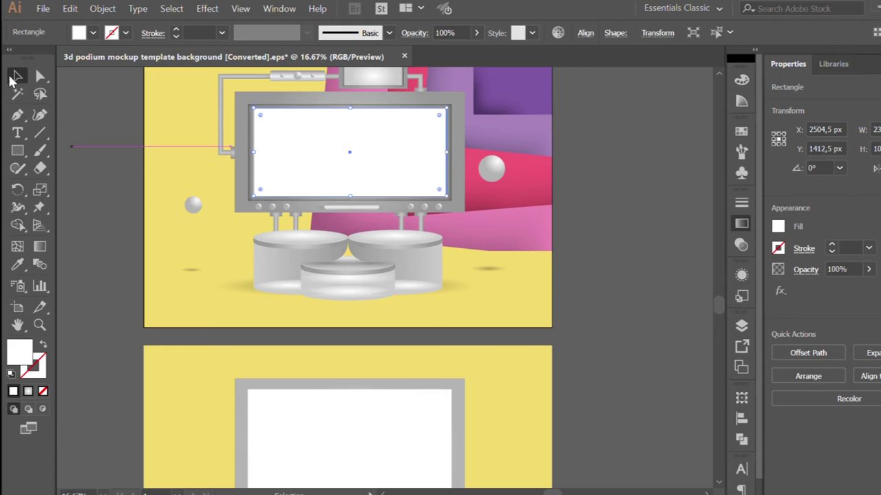
left_click_drag(349, 149, 373, 445)
key("ctrl+equal")
left_click_drag(268, 342, 268, 340)
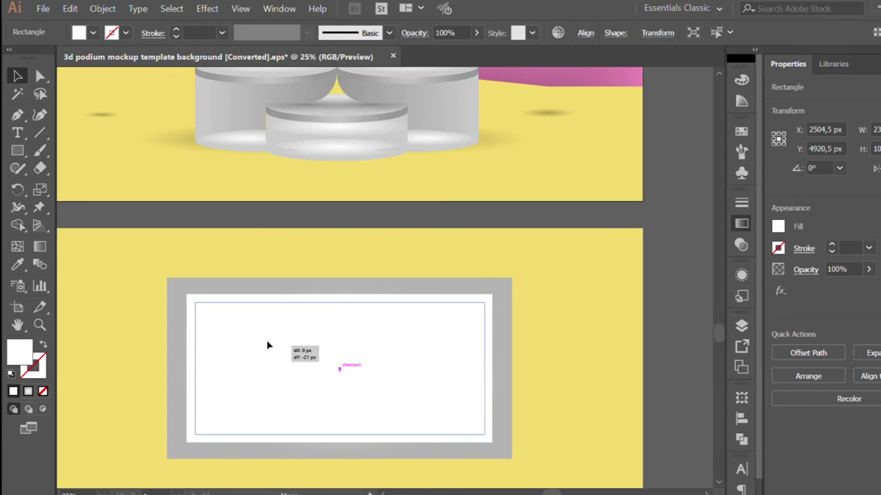
Centre the larger screen shape behind it and turn it light grey.
left_click(408, 296)
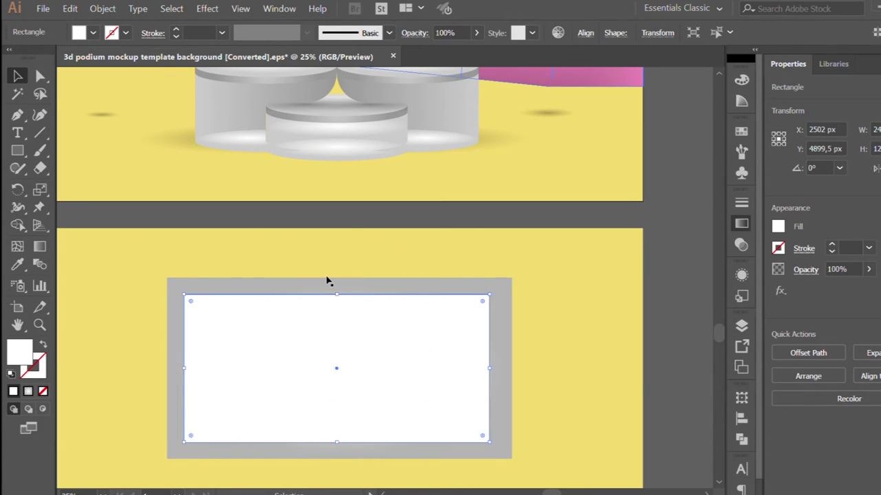
key("Left")
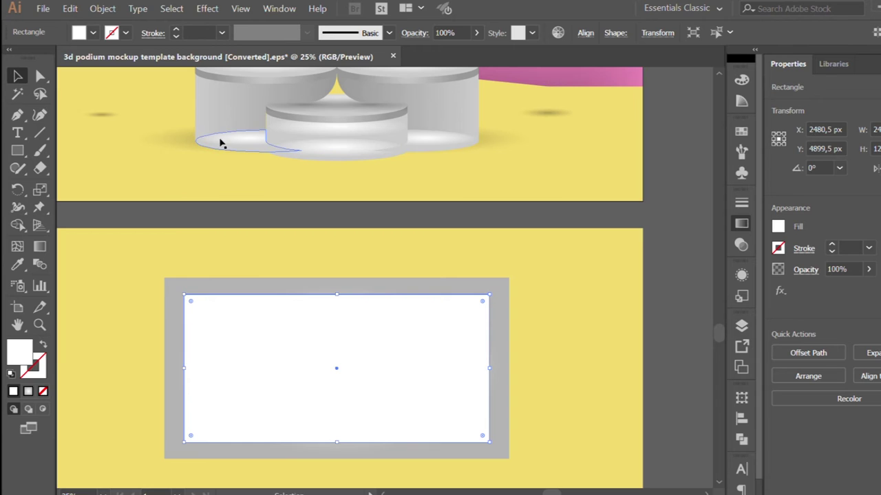
key("ctrl+z")
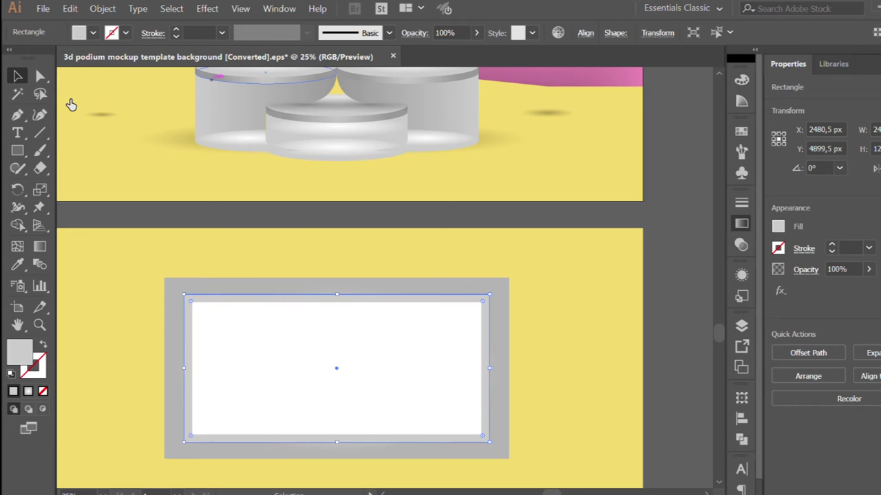
Turn the grey screen rectangle into a white gradient mesh with grey edge points for a vignette.
double_click(177, 357)
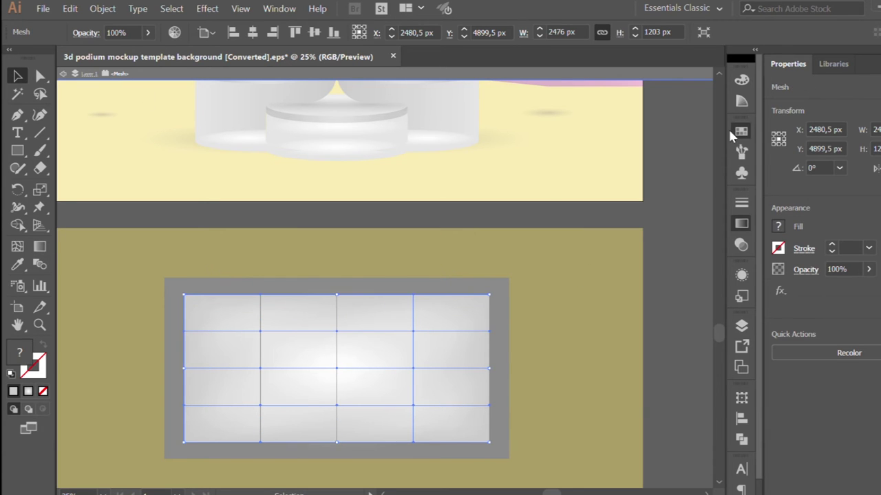
key("d")
key("a")
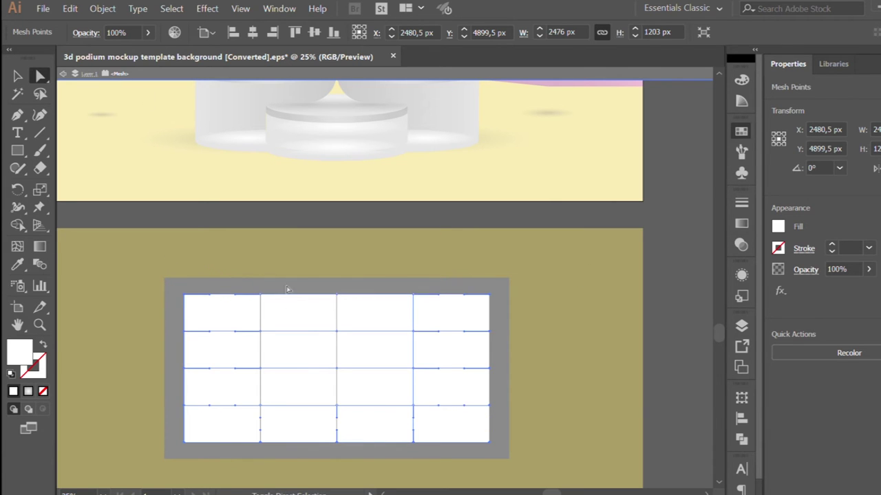
key("ctrl+z")
key("ctrl+shift+z")
key("ctrl+z")
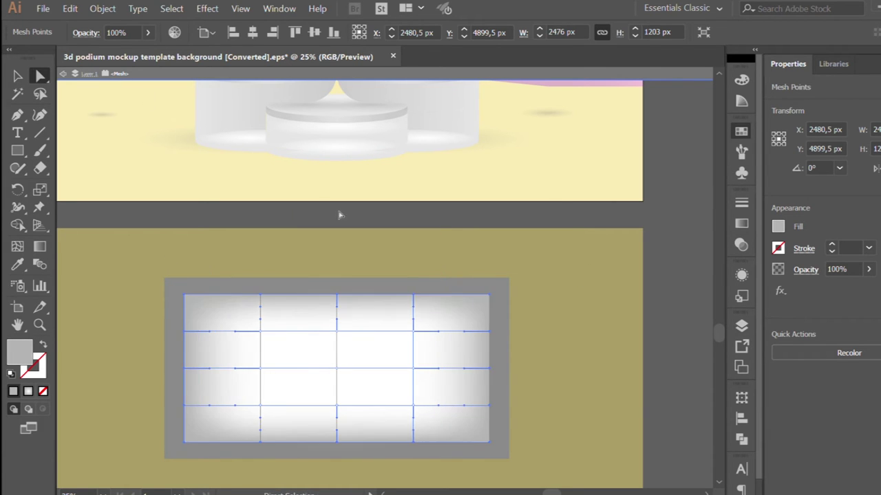
key("v")
key("ctrl+z")
key("ctrl+shift+z")
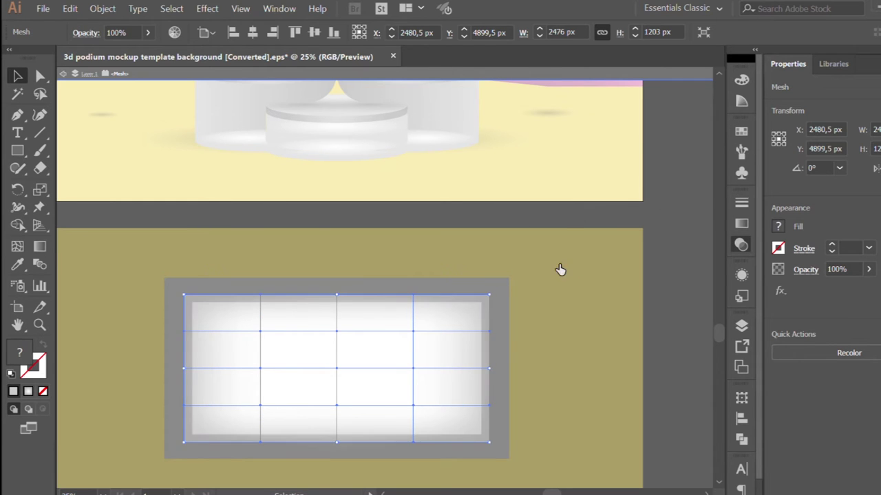
scroll(314, 213, "down", 1)
scroll(413, 420, "up", 2)
Give the white screen rectangle a radial gradient with its bright centre moved toward the top.
left_click(413, 420)
scroll(403, 388, "up", 1)
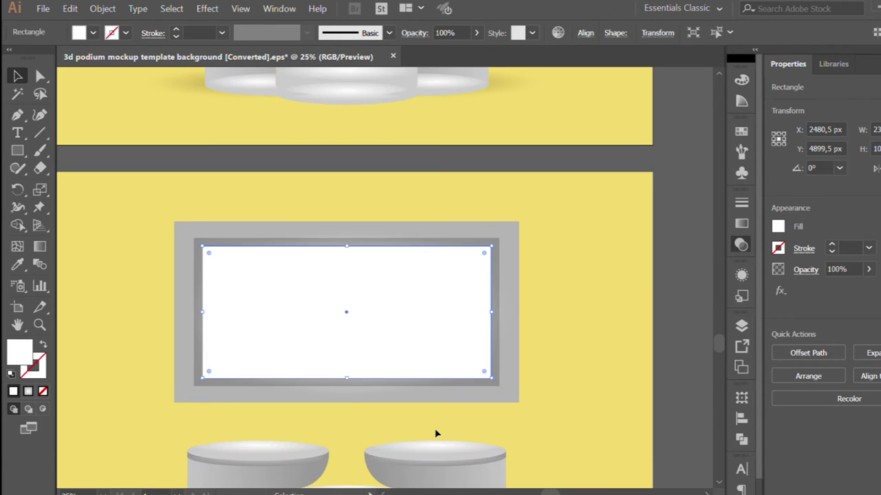
scroll(436, 433, "down", 1)
scroll(403, 397, "down", 1)
scroll(355, 453, "up", 1)
key("period")
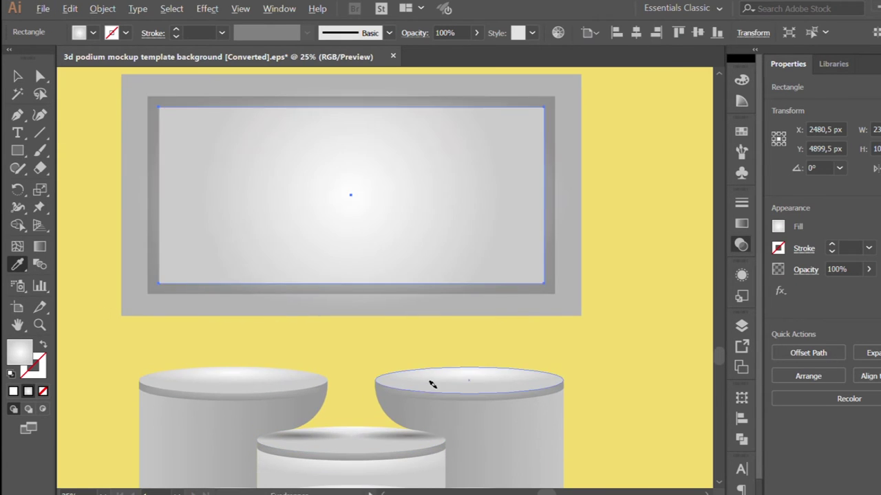
key("g")
scroll(431, 381, "down", 1)
scroll(417, 390, "down", 1)
left_click_drag(387, 384, 395, 371)
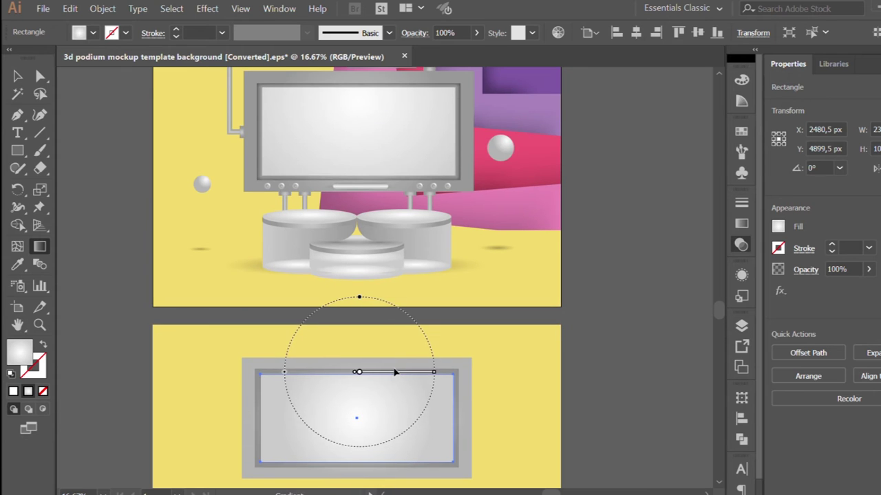
key("v")
left_click(481, 375)
scroll(437, 401, "down", 1)
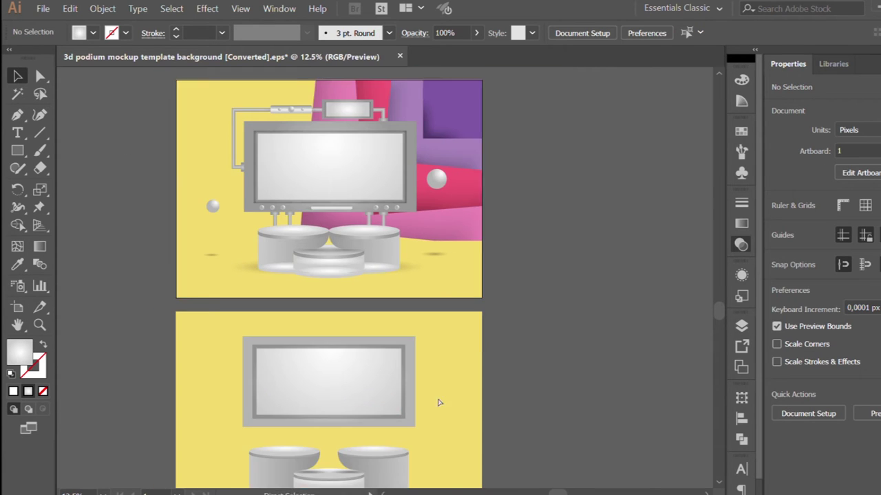
scroll(436, 403, "down", 2)
scroll(304, 436, "up", 1)
scroll(303, 436, "up", 1)
Draw a small connector rectangle under the screen and eyedropper the podium's grey gradient onto it.
key("m")
scroll(269, 406, "up", 1)
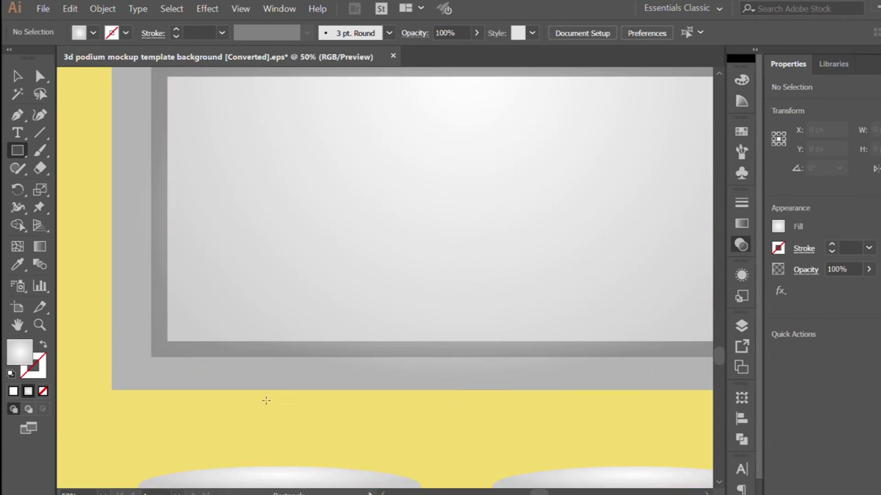
left_click_drag(313, 407, 315, 412)
scroll(314, 410, "down", 2)
scroll(296, 406, "down", 3)
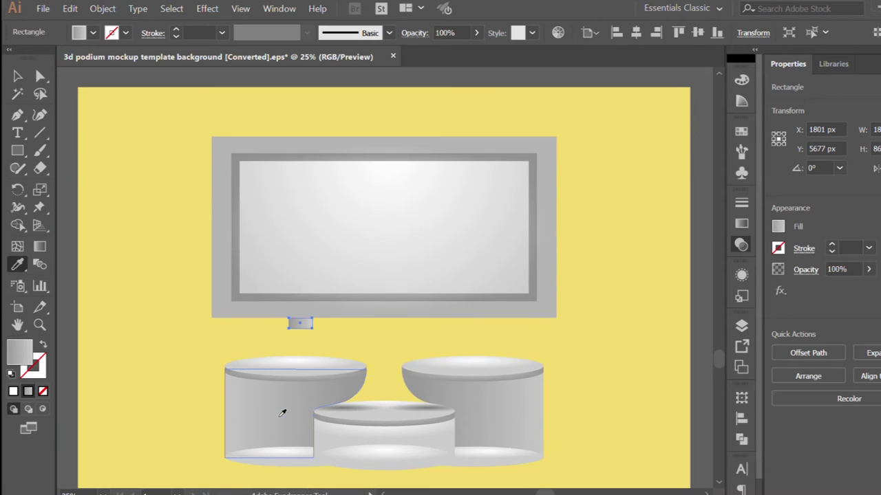
key("v")
left_click(246, 358)
scroll(245, 358, "down", 1)
left_click(284, 403)
scroll(284, 403, "up", 3)
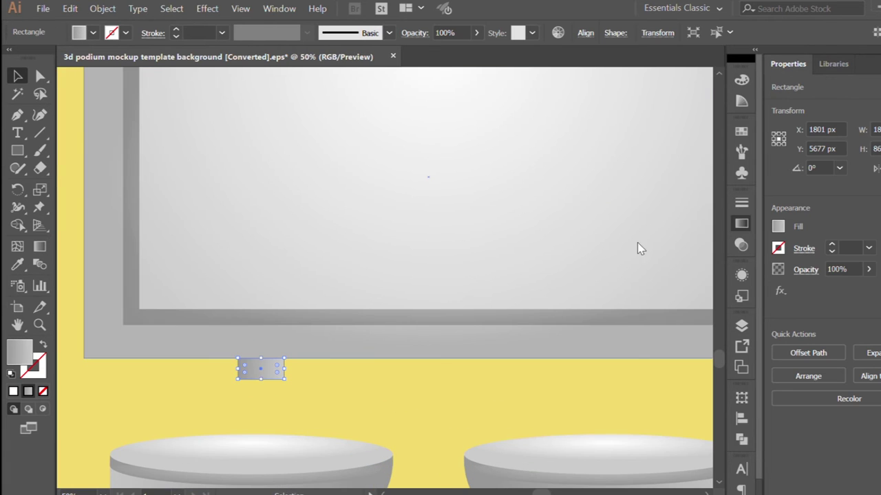
scroll(104, 368, "down", 2)
key("i")
left_click(191, 373)
scroll(318, 351, "down", 3)
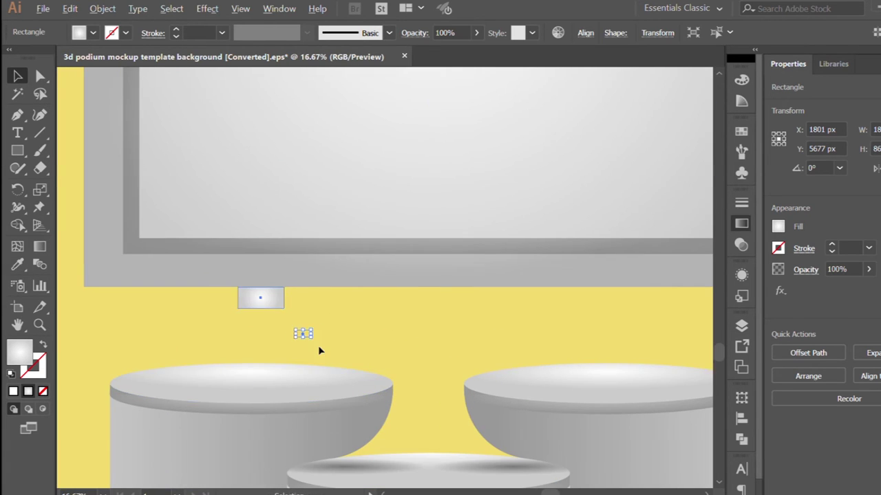
scroll(314, 407, "up", 3)
key("i")
left_click(177, 393)
scroll(247, 437, "down", 3)
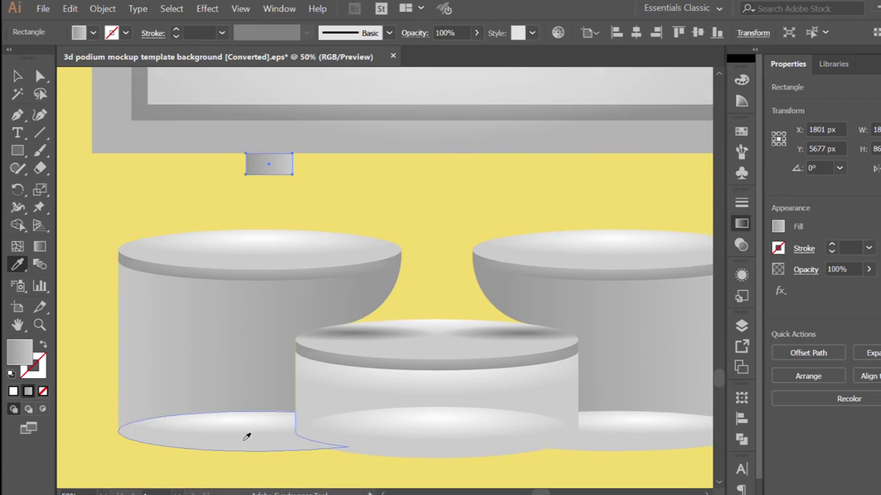
scroll(247, 437, "up", 2)
Duplicate the connector into four blocks, two on each side, and group them.
key("g")
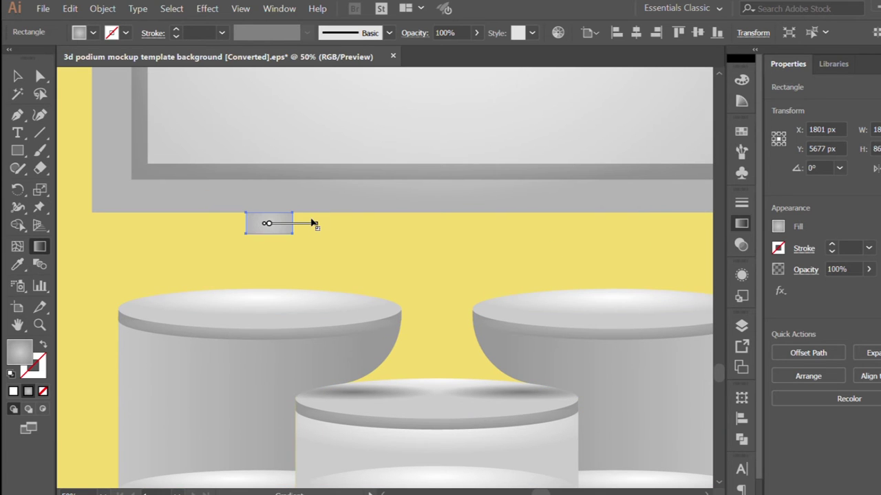
key("v")
scroll(275, 350, "down", 3)
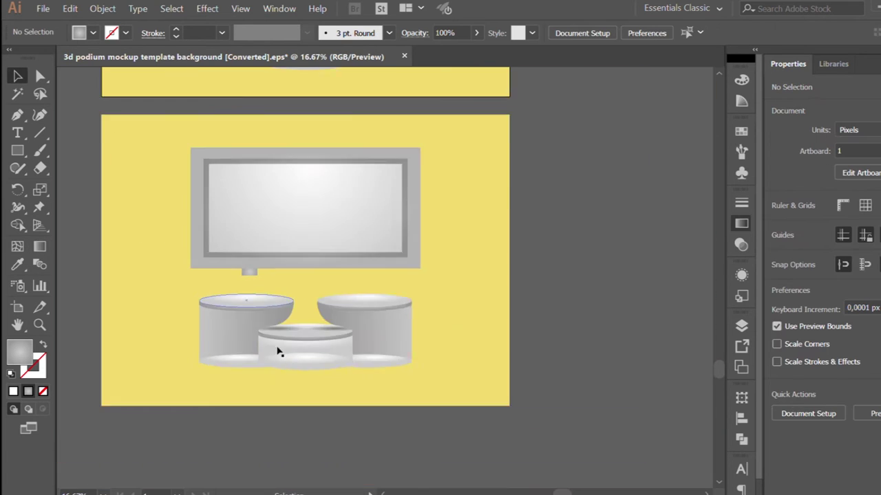
scroll(291, 387, "up", 3)
scroll(232, 401, "up", 2)
scroll(233, 390, "up", 2)
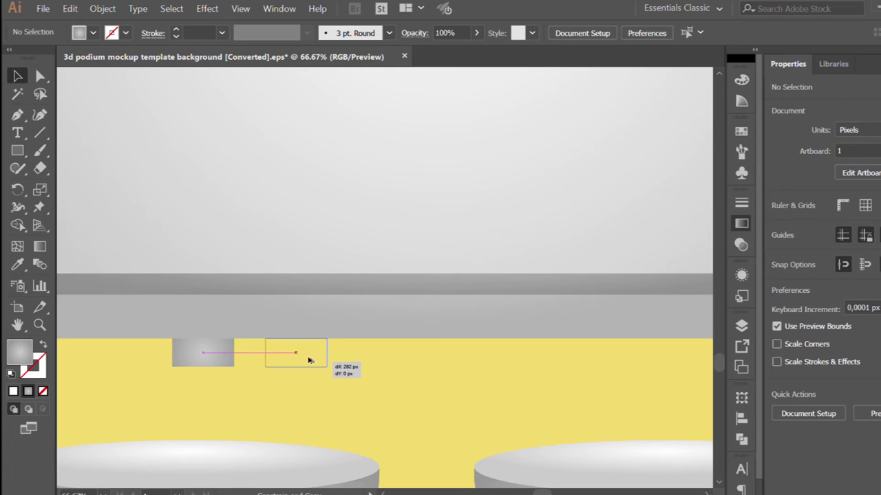
left_click_drag(309, 360, 311, 360)
scroll(270, 386, "down", 3)
left_click(303, 383, "shift")
left_click_drag(270, 383, 434, 383)
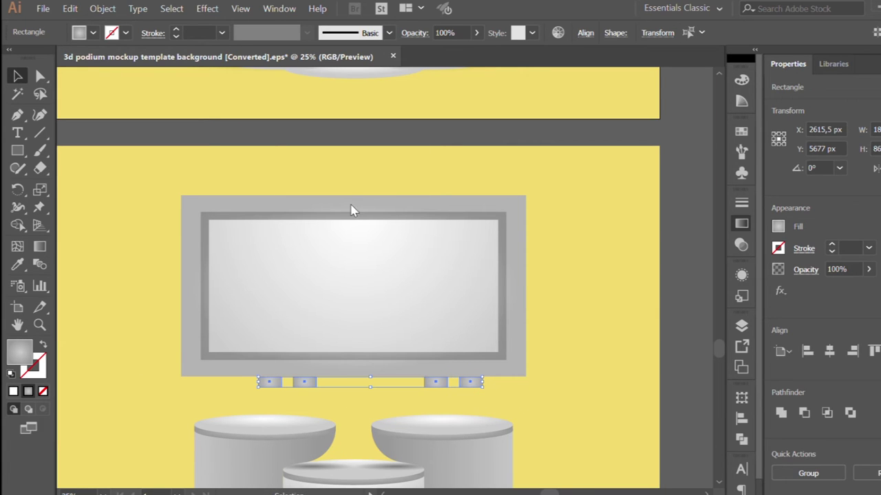
key("ctrl+g")
Scale the connector blocks down, move the left pair inward, and group them beneath the monitor.
scroll(413, 324, "down", 2)
scroll(418, 422, "up", 3)
scroll(359, 399, "up", 1)
scroll(452, 399, "up", 2)
left_click(451, 399, "shift")
scroll(379, 394, "up", 1)
left_click_drag(379, 395, 383, 391)
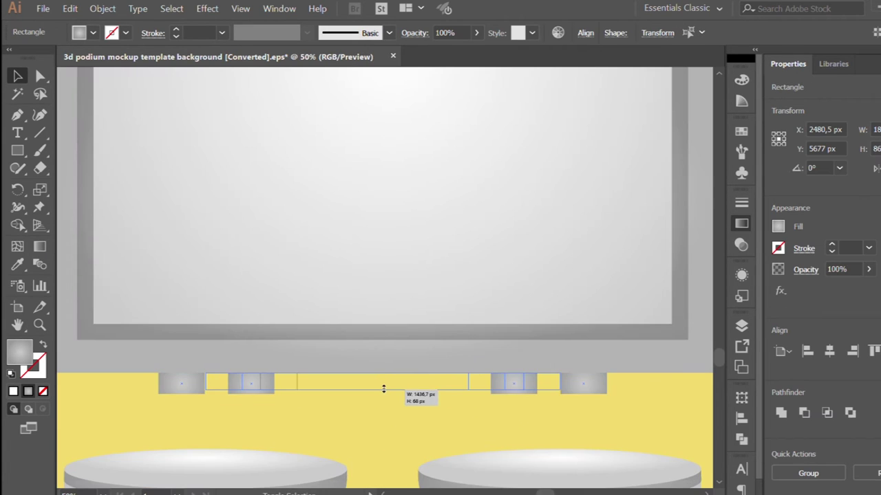
scroll(383, 393, "down", 2)
scroll(386, 393, "up", 1)
left_click(385, 393)
left_click_drag(332, 360, 281, 360)
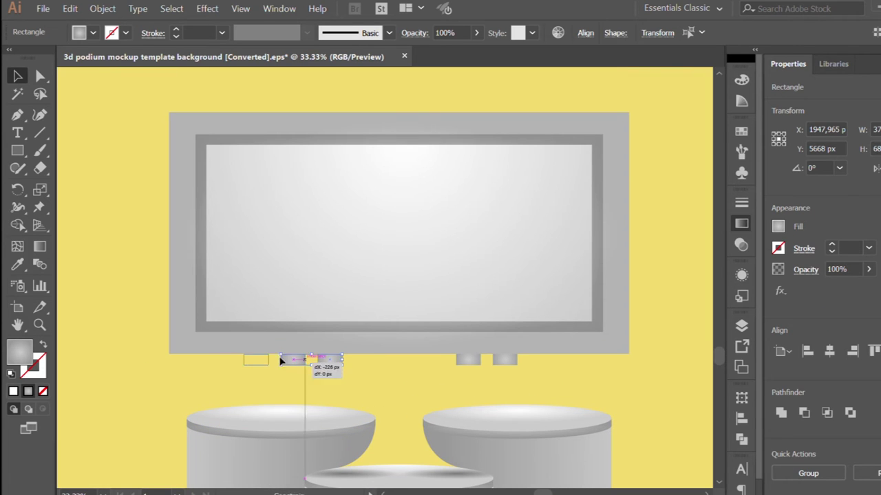
key("ctrl+g")
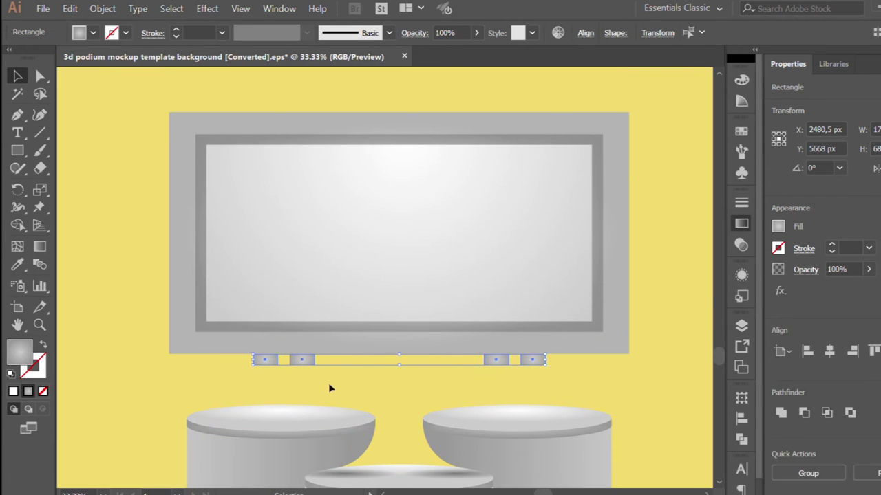
left_click(328, 383)
scroll(149, 328, "down", 2)
Draw a vertical pole from the left connector down to the podium with a 60 pt stroke.
key("p")
scroll(305, 422, "up", 1)
scroll(305, 422, "up", 1)
scroll(296, 358, "up", 1)
left_click(287, 320)
scroll(286, 344, "down", 5)
left_click(285, 363)
scroll(285, 363, "down", 1)
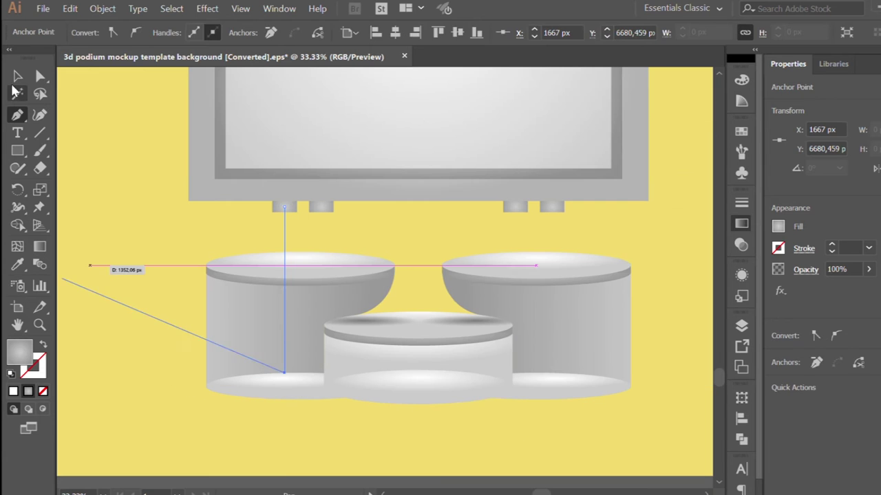
key("v")
key("shift+x")
type("60")
key("Return")
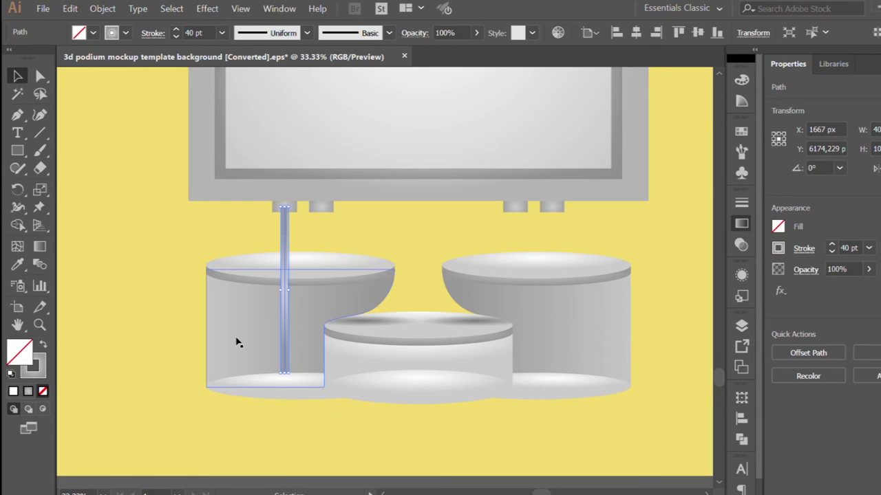
Copy the vertical support bars below the monitor over to the right podium.
scroll(281, 215, "up", 1)
scroll(282, 215, "up", 1)
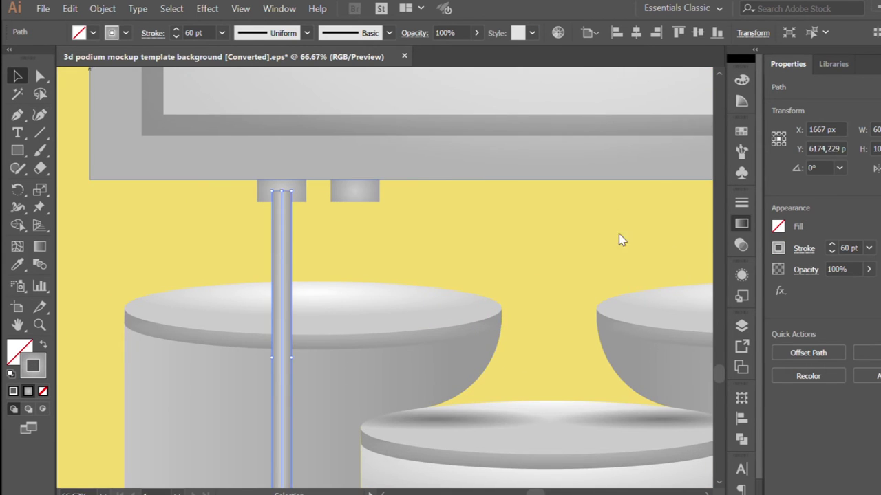
scroll(619, 238, "down", 1)
scroll(284, 252, "down", 2)
scroll(251, 324, "down", 1)
mouse_move(212, 151)
left_mouse_down()
mouse_move(473, 301)
mouse_move(475, 311)
left_mouse_up()
scroll(183, 344, "up", 1)
left_click(183, 344)
scroll(321, 362, "down", 1)
scroll(215, 409, "up", 3)
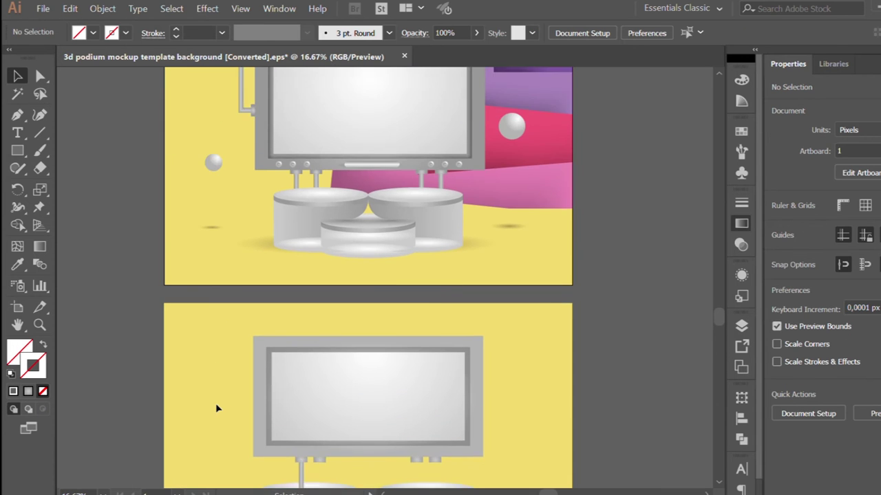
scroll(215, 409, "down", 1)
scroll(311, 466, "up", 2)
scroll(332, 472, "down", 1)
left_click(332, 472)
scroll(210, 405, "down", 1)
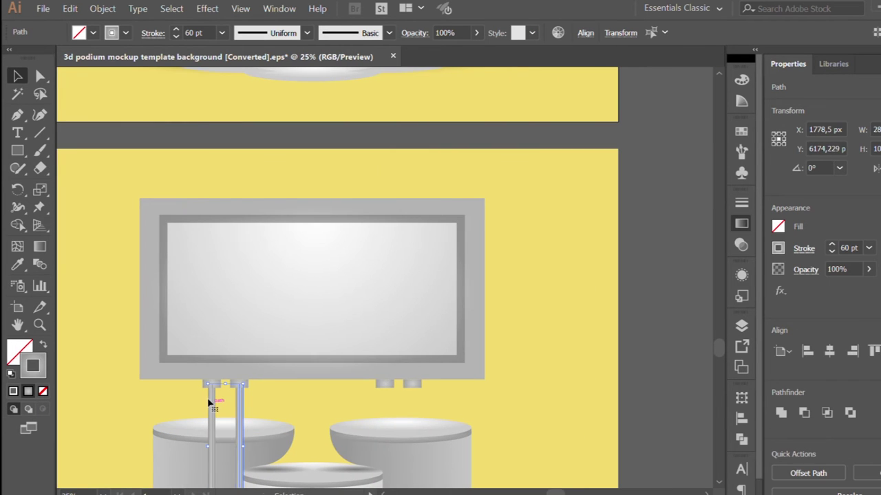
left_click_drag(379, 413, 381, 415)
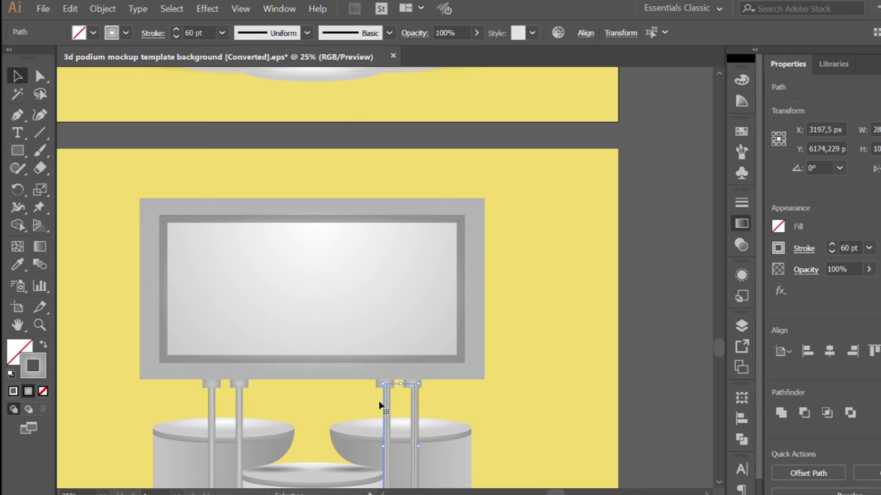
scroll(380, 405, "up", 4)
scroll(387, 399, "down", 4)
Clear the selection and select the podium group on the second artboard to check it.
left_click(639, 418)
scroll(432, 405, "down", 1)
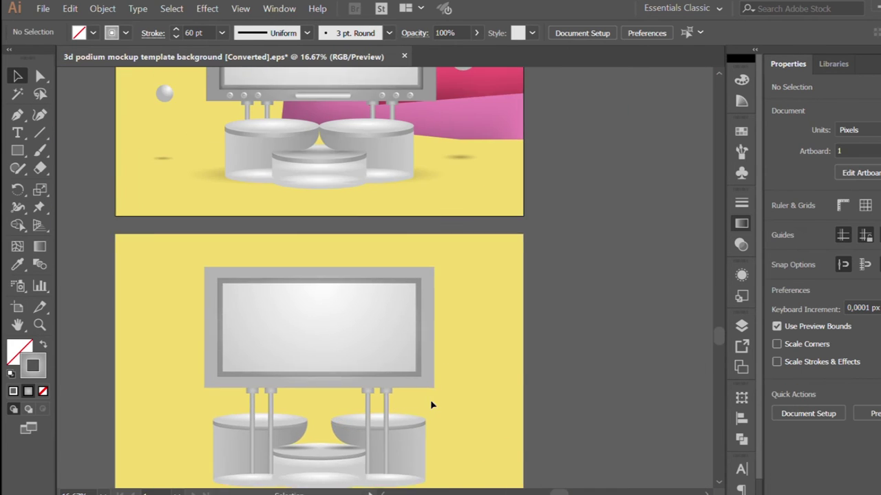
scroll(432, 405, "down", 1)
scroll(350, 464, "up", 1)
scroll(350, 464, "down", 1)
left_click(402, 387)
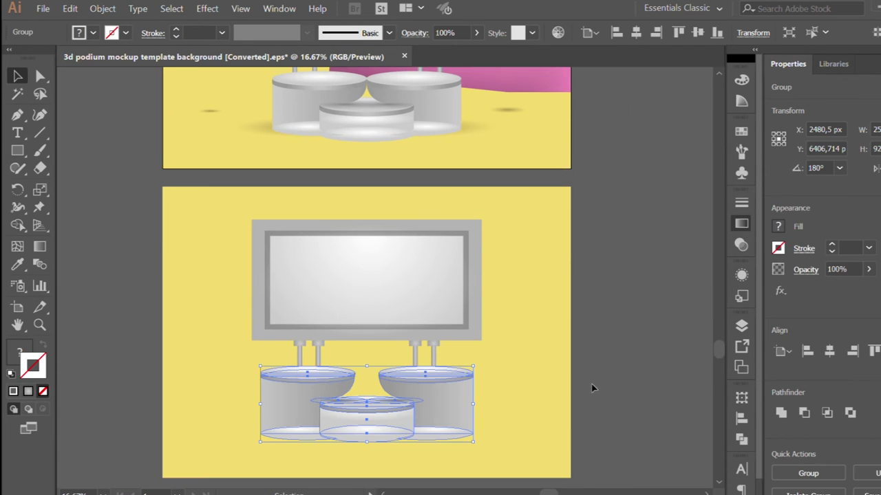
Draw a thin bar below the billboard screen and copy the screen's gradient fill onto it.
left_click(592, 389)
scroll(558, 417, "up", 2)
scroll(175, 356, "up", 1)
key("m")
scroll(373, 429, "up", 1)
scroll(400, 416, "up", 1)
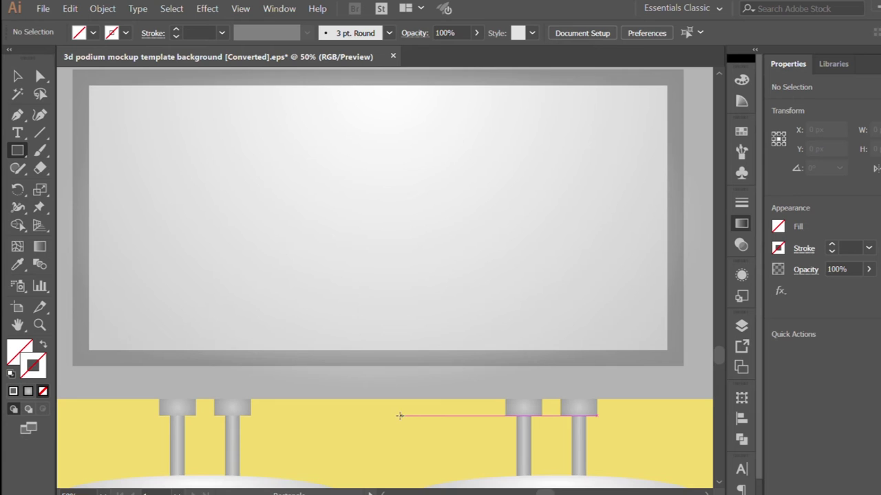
scroll(399, 415, "up", 1)
left_click_drag(501, 403, 501, 403)
scroll(220, 319, "down", 1)
scroll(277, 367, "down", 1)
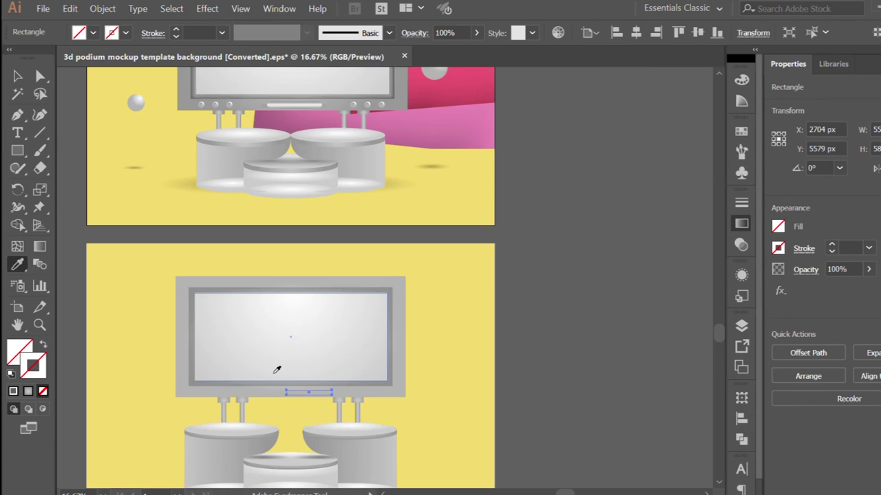
left_click(194, 350)
key("v")
scroll(253, 122, "up", 1)
Give the bar a near-white vertical cylinder gradient and round its ends into a pill shape.
key("ctrl+equal")
key("ctrl+equal")
key("ctrl+equal")
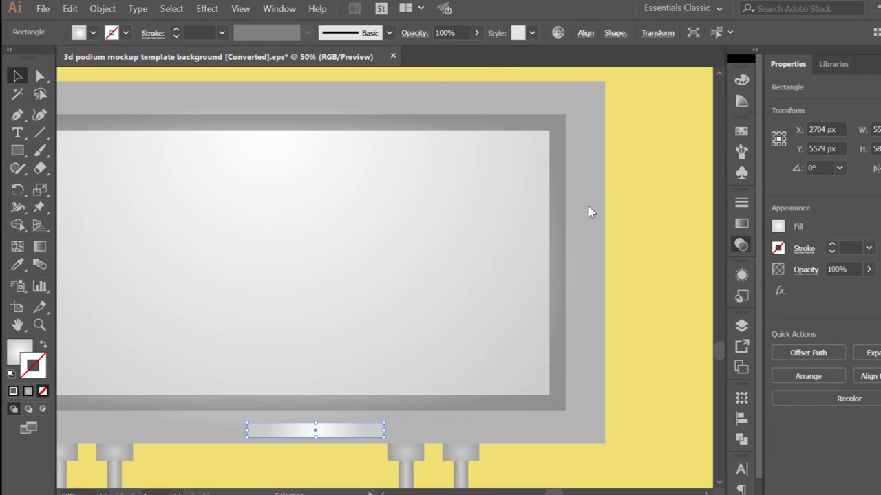
scroll(353, 366, "down", 5)
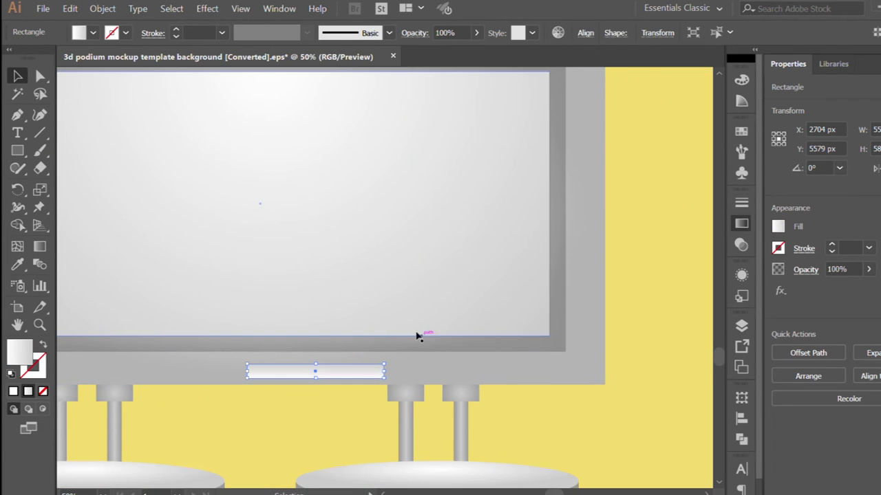
key("ctrl+equal")
key("ctrl+equal")
key("comma")
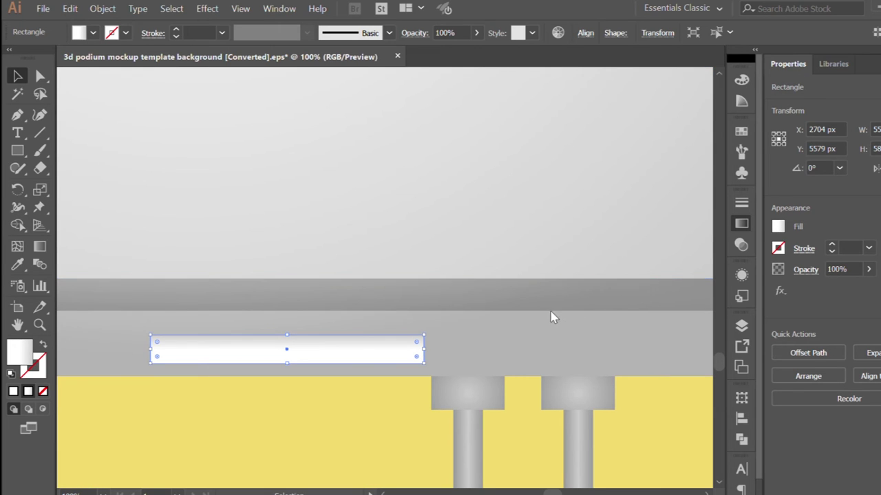
key("period")
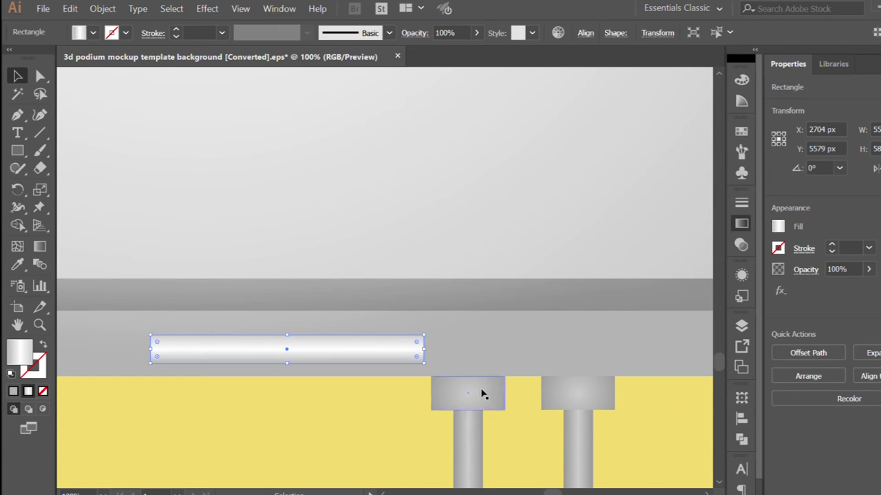
left_click_drag(416, 341, 402, 337)
key("ctrl+minus")
key("ctrl+minus")
key("ctrl+minus")
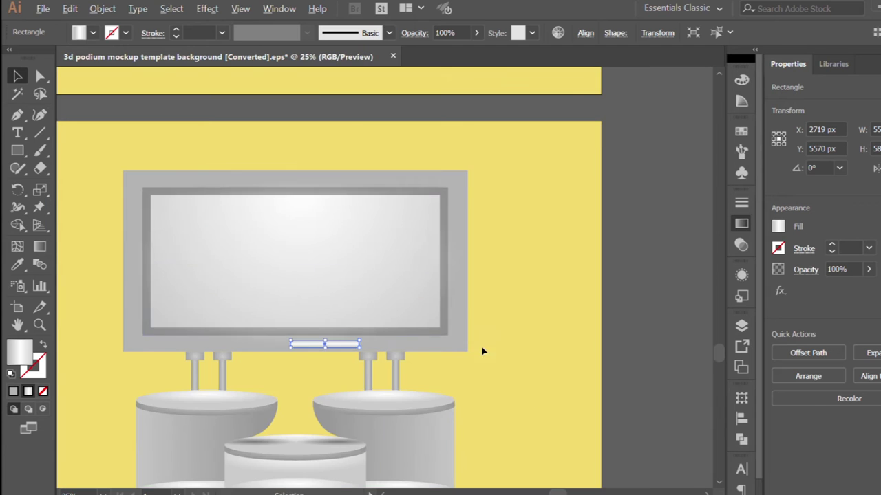
key("ctrl+minus")
Deselect, then reselect the small bar under the screen to check its placement.
left_click(518, 412)
scroll(447, 409, "up", 1)
left_click(390, 405)
left_click(137, 270)
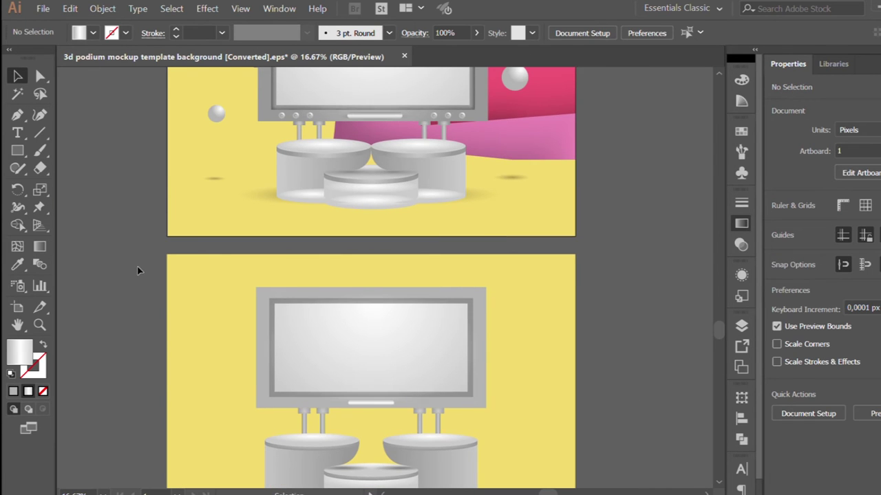
scroll(138, 270, "up", 2)
scroll(137, 270, "up", 3)
scroll(346, 161, "up", 1)
scroll(337, 83, "down", 1)
Draw a small circle left of the billboard and give it the existing sphere's radial gradient shading.
scroll(206, 338, "down", 3)
key("l")
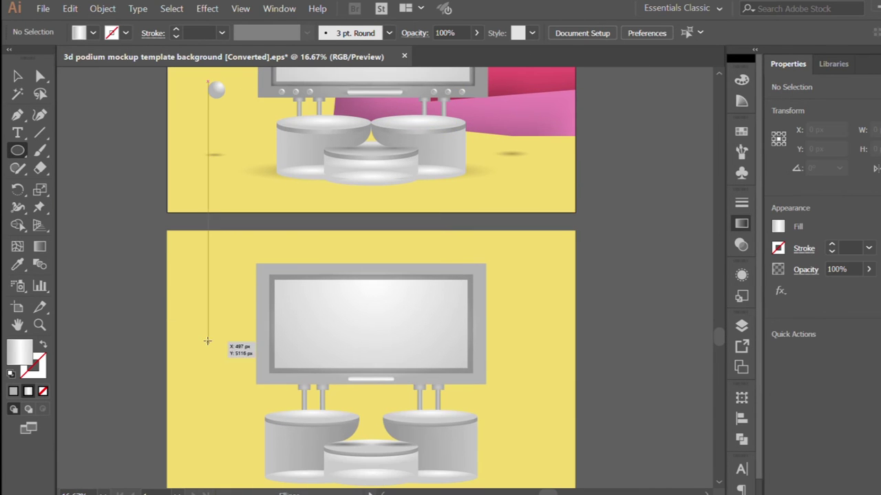
left_click_drag(195, 329, 216, 353)
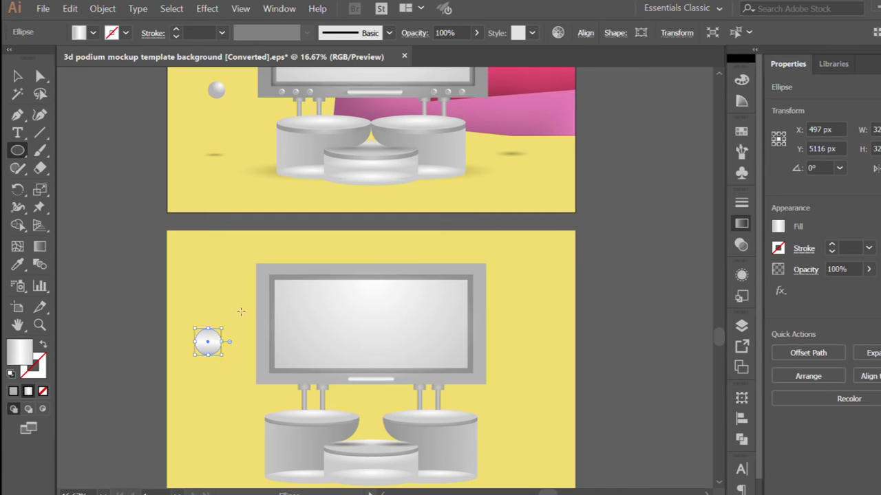
key("v")
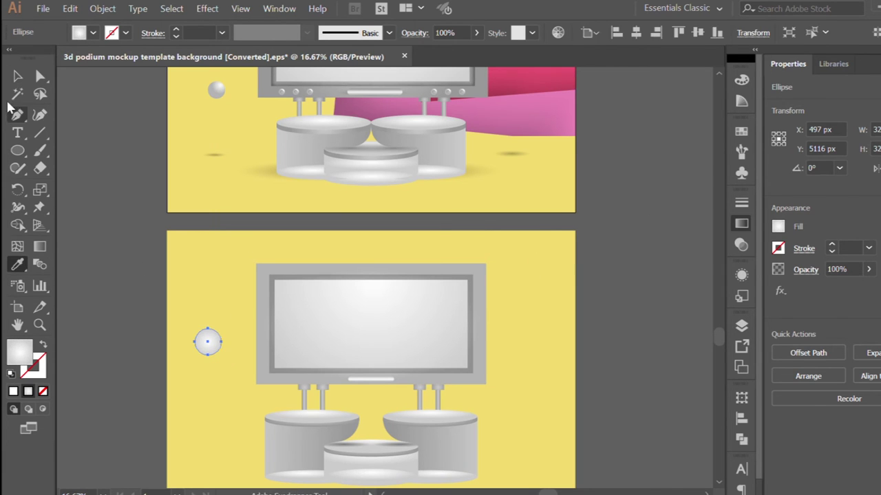
scroll(187, 337, "up", 3)
key("g")
left_click(227, 352)
Shrink the new sphere and move it lower, left of the billboard.
left_click(18, 81)
scroll(230, 378, "down", 3)
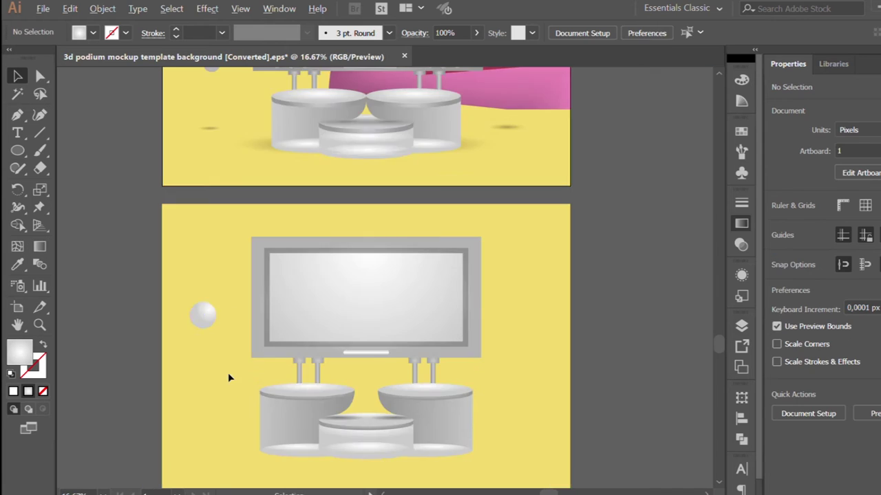
scroll(213, 368, "up", 1)
scroll(256, 370, "up", 1)
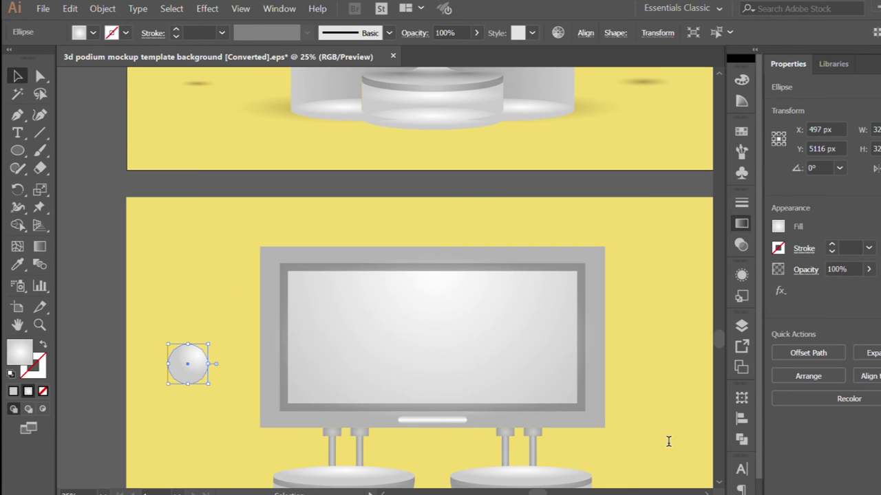
left_click(110, 282)
scroll(111, 283, "down", 1)
scroll(206, 367, "up", 1)
left_click(202, 362)
left_click_drag(202, 340, 219, 409)
Place a larger shaded sphere to the right of the billboard.
scroll(219, 409, "down", 1)
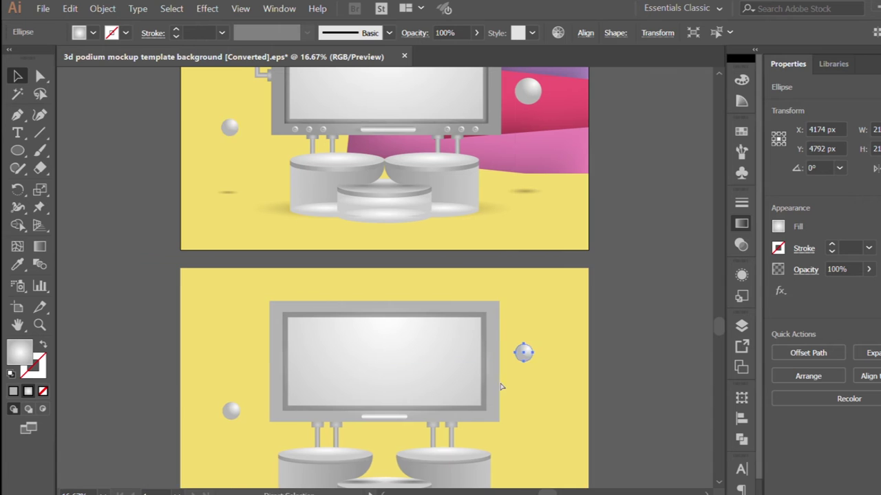
scroll(501, 387, "right", 2)
left_click_drag(463, 353, 468, 350)
left_click(544, 403)
scroll(244, 432, "down", 1)
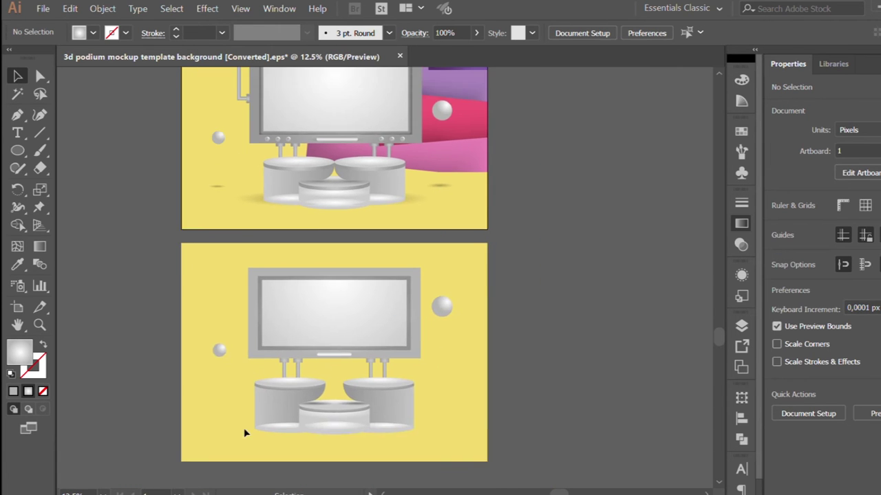
scroll(244, 433, "up", 1, "alt")
Draw a flat floor-shadow ellipse with the existing shadow's dark gradient, then widen it.
key("l")
scroll(185, 413, "up", 1, "alt")
left_click_drag(189, 411, 263, 420)
key("i")
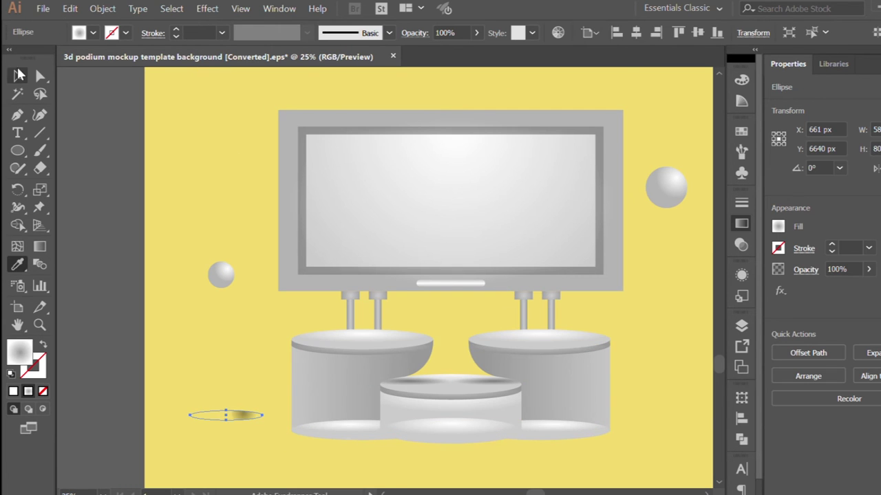
scroll(227, 416, "up", 2, "alt")
key("g")
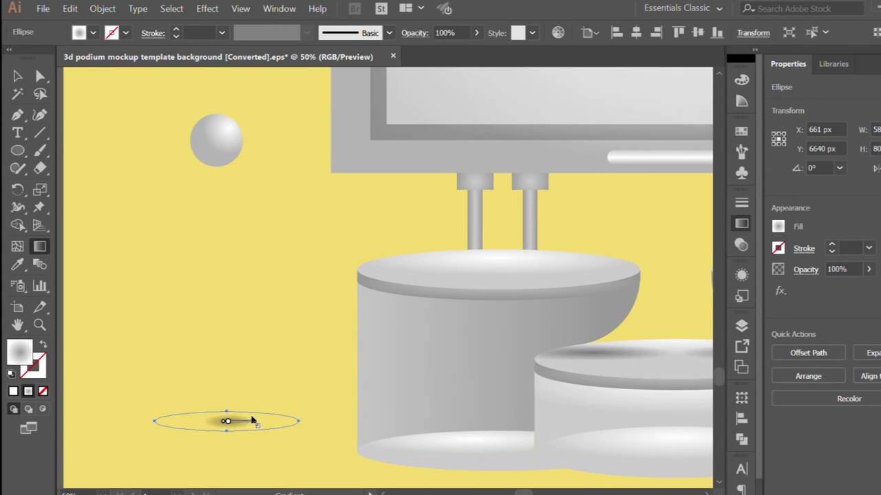
key("v")
scroll(250, 318, "down", 2, "alt")
left_click(216, 415)
scroll(190, 434, "up", 4, "alt")
left_click(190, 434)
left_click_drag(266, 430, 228, 434)
Duplicate the shadow to the right of the podiums and under the right podium.
left_click_drag(225, 435, 481, 418)
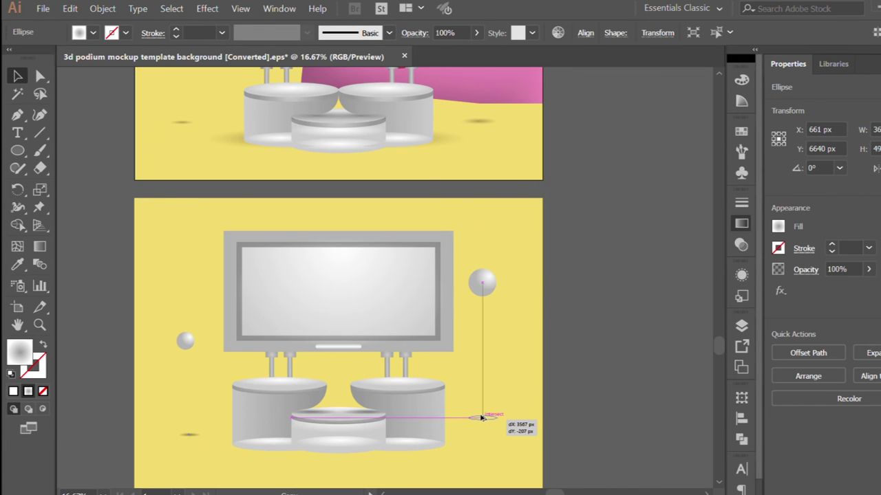
scroll(481, 425, "up", 3)
scroll(482, 425, "down", 3)
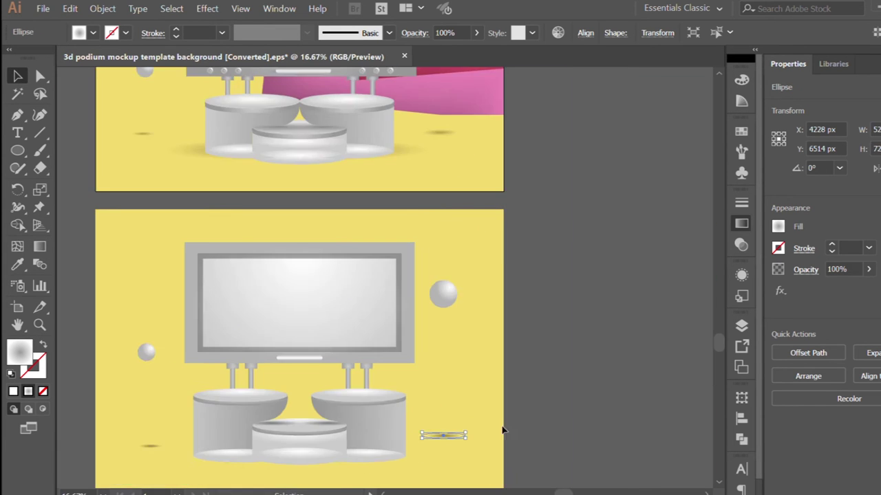
scroll(534, 426, "down", 1)
left_click(534, 426)
scroll(534, 426, "down", 1)
scroll(534, 423, "left", 2)
scroll(533, 419, "left", 1)
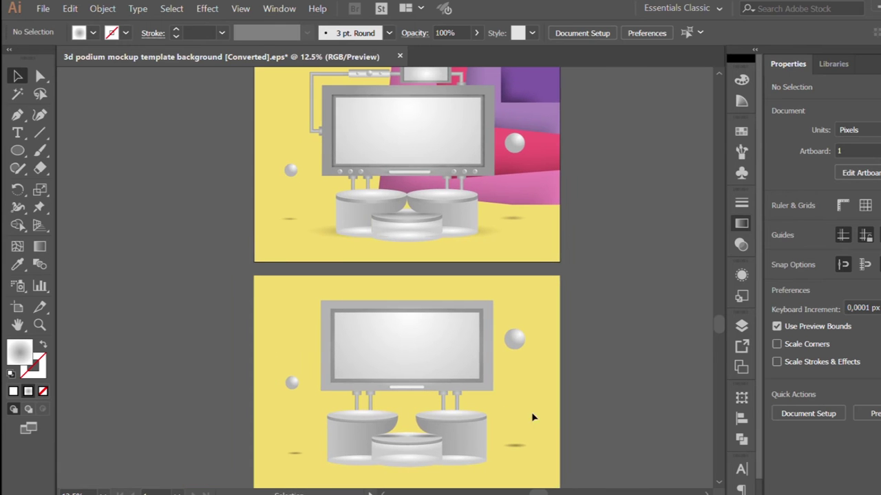
scroll(480, 434, "up", 1)
mouse_move(559, 446)
left_mouse_down()
mouse_move(498, 432)
mouse_move(481, 413)
mouse_move(253, 438)
mouse_move(269, 439)
left_mouse_up()
left_click(516, 323)
Move a small grey block against the billboard frame's left edge.
scroll(481, 413, "down", 4)
scroll(496, 419, "up", 2)
scroll(506, 426, "up", 1)
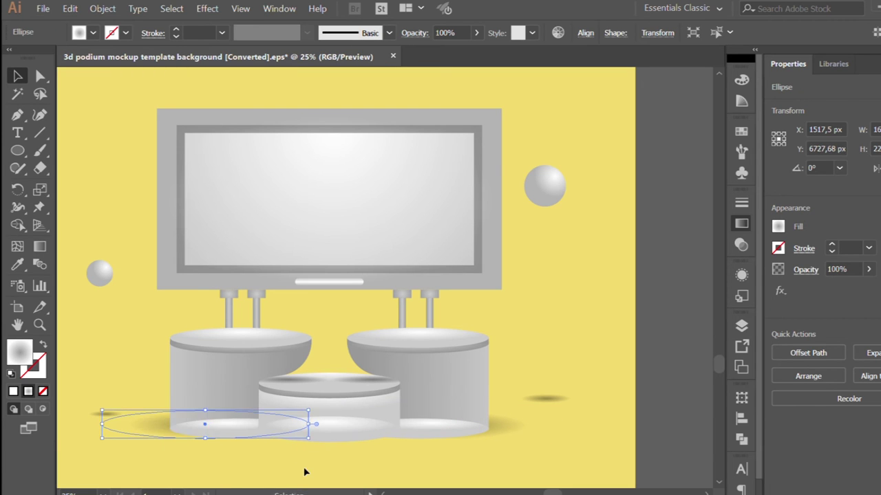
left_click(305, 470)
scroll(387, 467, "down", 2)
scroll(252, 363, "up", 1)
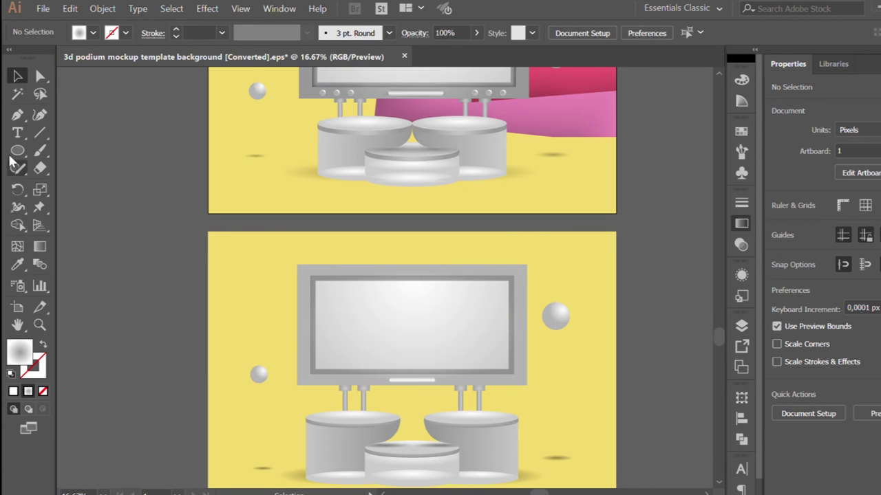
mouse_move(239, 375)
left_mouse_down()
mouse_move(277, 335)
mouse_move(298, 355)
left_mouse_up()
scroll(262, 377, "up", 2)
scroll(297, 344, "up", 3)
Position the connector block on the frame's edge.
scroll(297, 355, "down", 3)
left_click(171, 305)
scroll(344, 397, "down", 1)
scroll(293, 407, "up", 1)
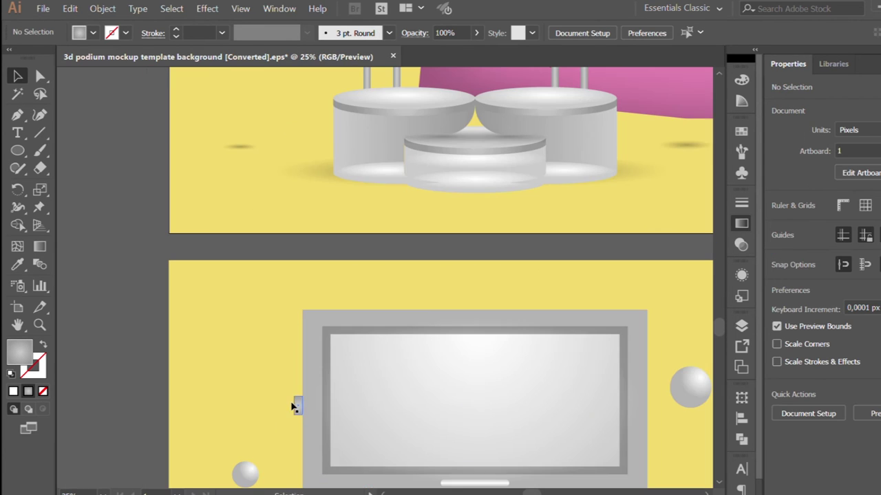
left_click_drag(292, 415, 293, 415)
scroll(293, 415, "up", 3)
scroll(375, 417, "down", 4)
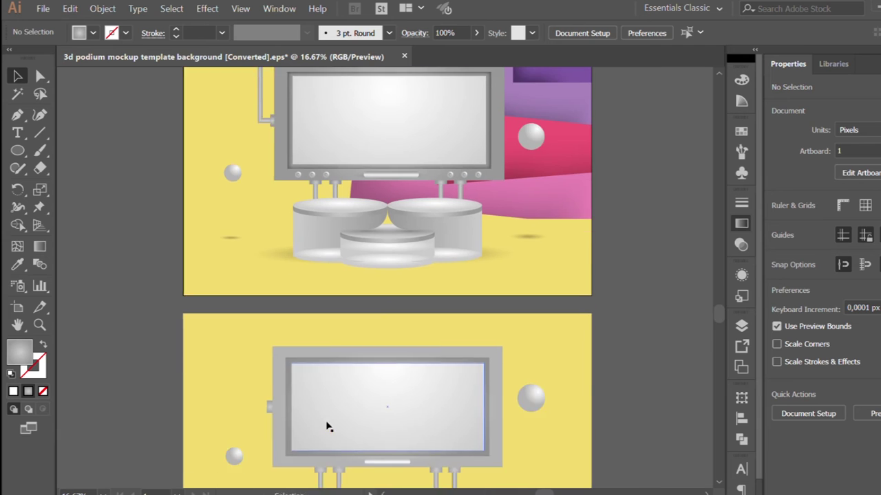
scroll(370, 298, "up", 2)
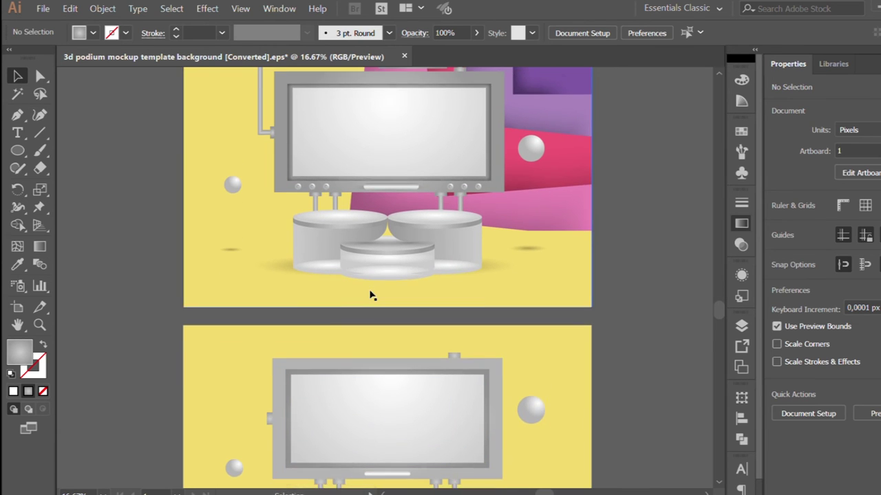
Draw a pipe path from the left connector up and over to the top connector, with the pole's grey stroke.
key("p")
left_click_drag(297, 427, 279, 428)
left_click(276, 430)
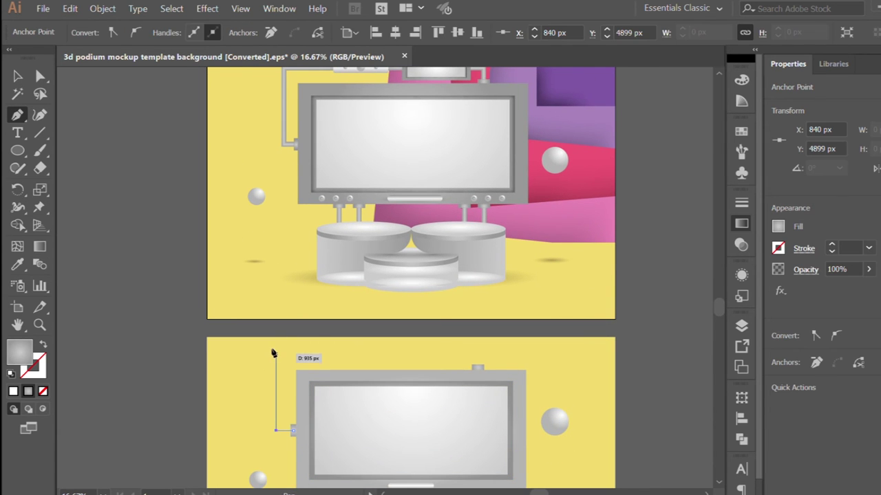
left_click(275, 348)
left_click(478, 347)
left_click(478, 368)
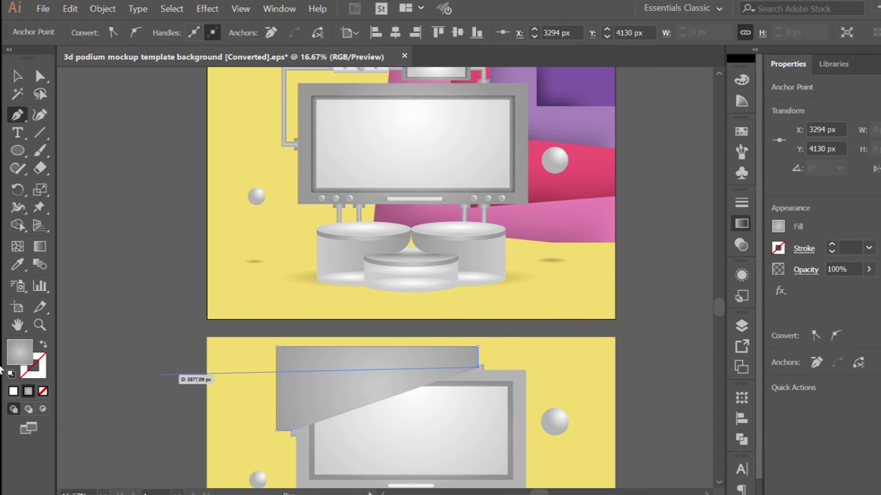
left_click(17, 264)
scroll(337, 433, "down", 2)
left_click(338, 433)
Select the pipe's top-left corner anchor point with the Direct Selection tool.
key("v")
key("ctrl+shift+a")
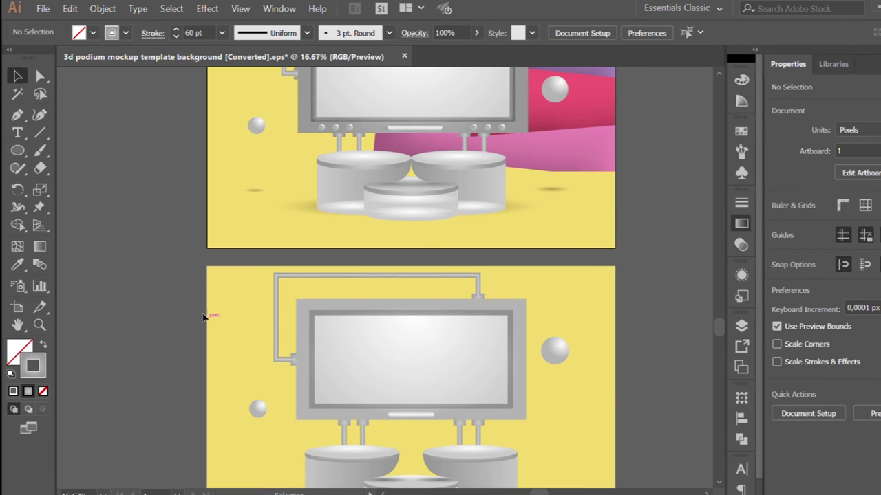
scroll(338, 379, "up", 1)
scroll(338, 380, "down", 1)
scroll(238, 360, "up", 3)
key("a")
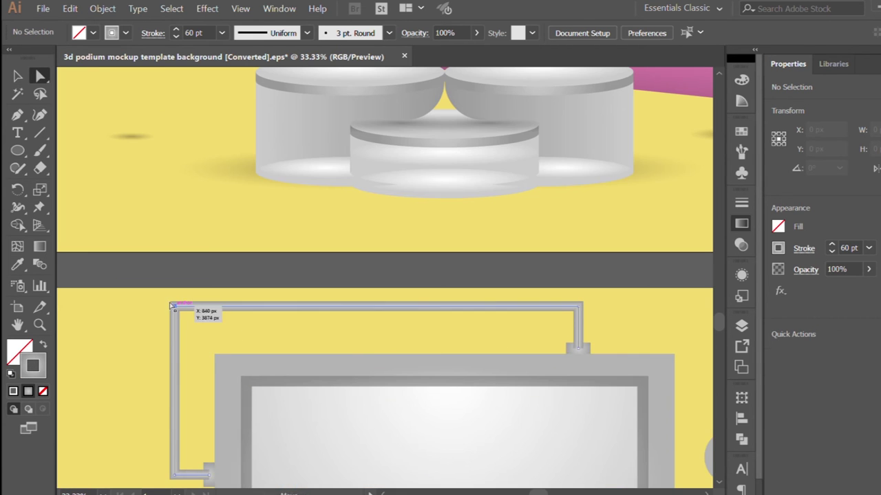
left_click(183, 309)
key("v")
key("ctrl+shift+a")
scroll(354, 348, "down", 1)
scroll(214, 369, "up", 3)
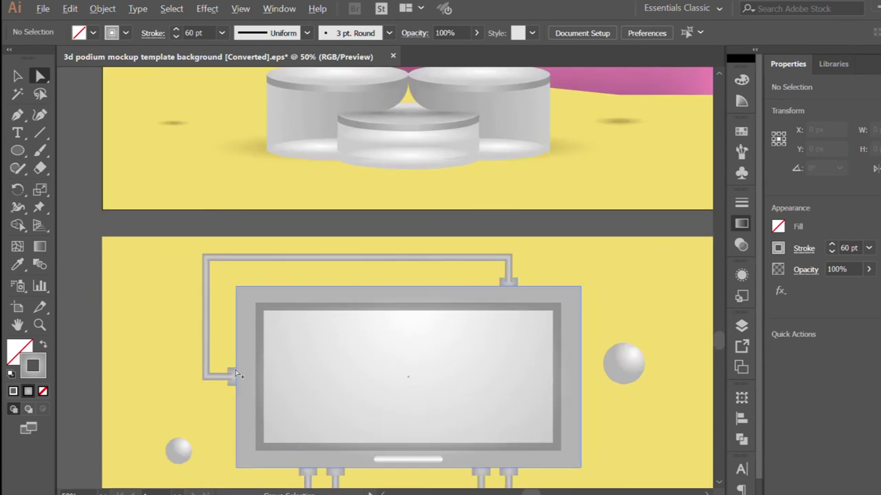
Select the connector block at the pipe's end, then zoom out to see both artboards.
left_click(214, 369)
scroll(427, 211, "right", 5)
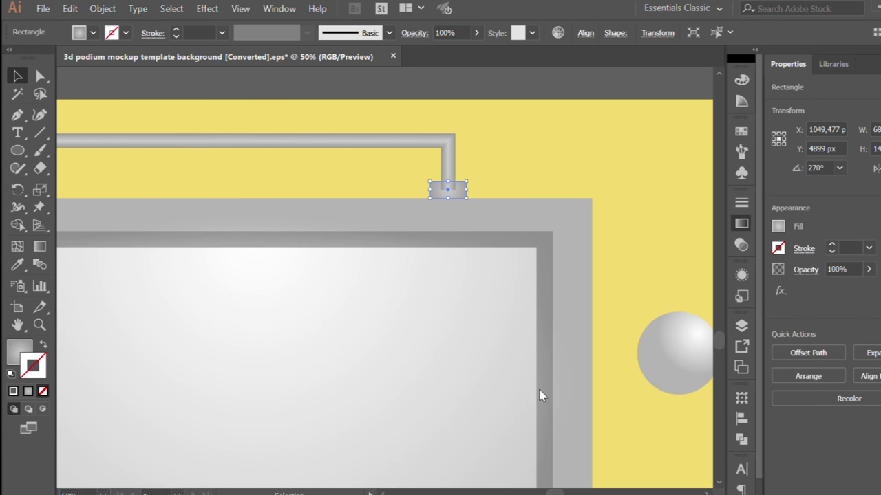
scroll(539, 395, "down", 1)
scroll(445, 316, "down", 1)
key("ctrl+shift+a")
scroll(301, 399, "up", 2)
scroll(256, 385, "down", 1)
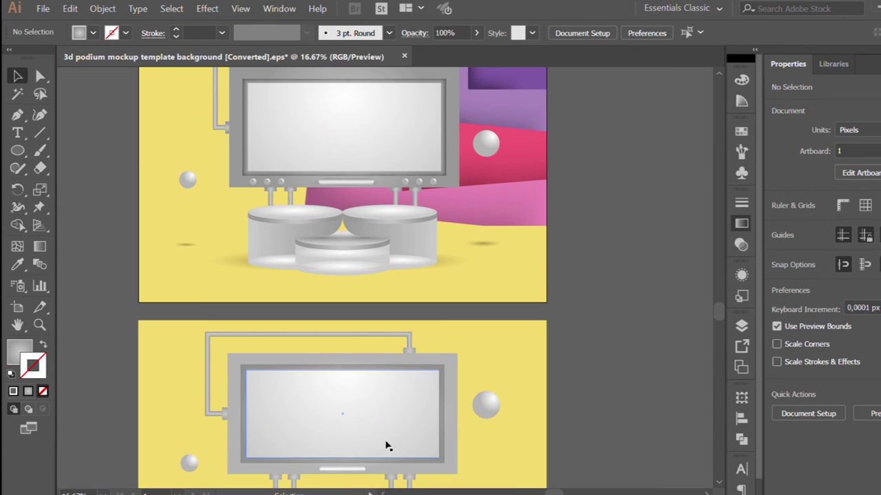
left_click(401, 439)
Copy the small screen panel onto the top pipe and widen it to 845 px inside its group.
mouse_move(356, 362)
left_mouse_down()
mouse_move(386, 329)
mouse_move(351, 328)
left_mouse_up()
scroll(360, 323, "down", 1)
scroll(358, 323, "up", 1)
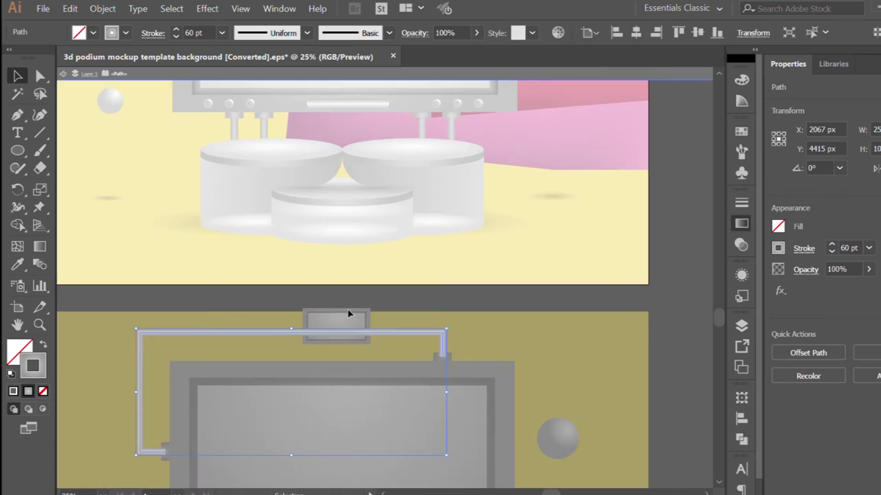
scroll(349, 308, "up", 3)
left_click(340, 300)
double_click(363, 335)
left_click_drag(398, 346, 491, 350)
key("Escape")
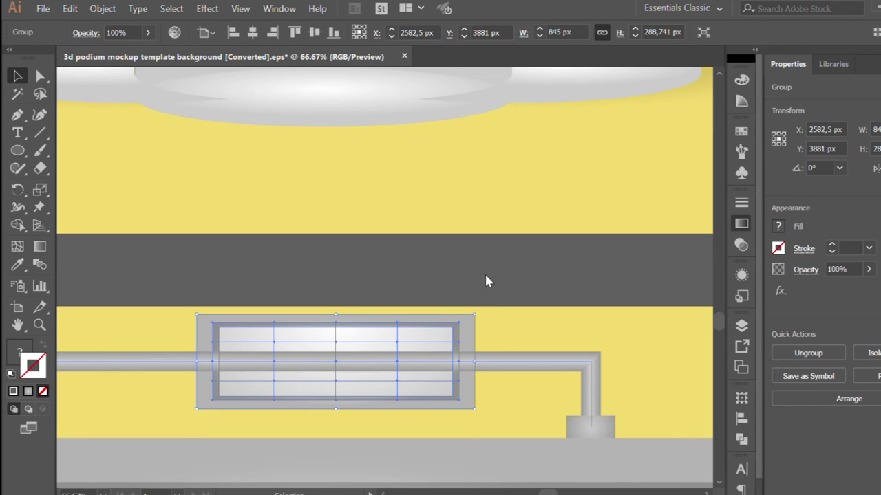
scroll(311, 305, "down", 2)
left_click(311, 305)
Move the light capsule bar onto the top pipe and stretch it longer along the pipe.
scroll(311, 305, "down", 1)
scroll(383, 426, "left", 1)
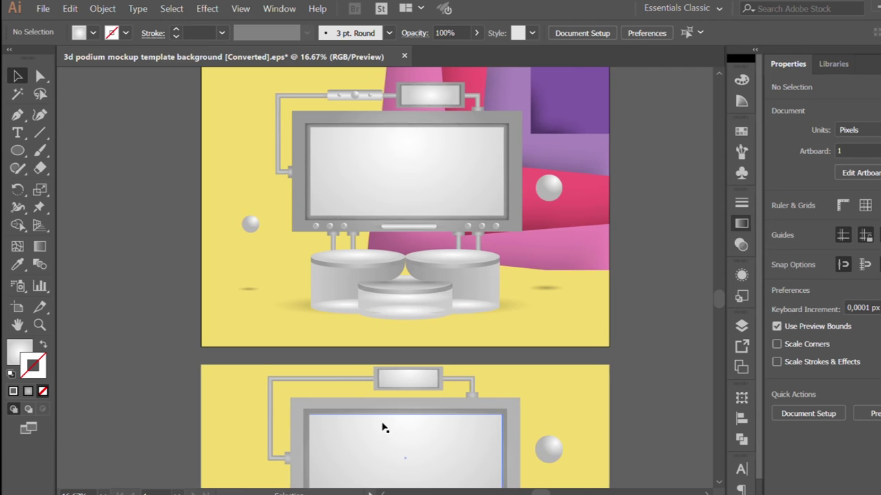
scroll(383, 426, "down", 2)
left_click(413, 441)
left_click_drag(333, 307, 335, 308)
scroll(334, 310, "up", 1)
scroll(335, 383, "up", 1)
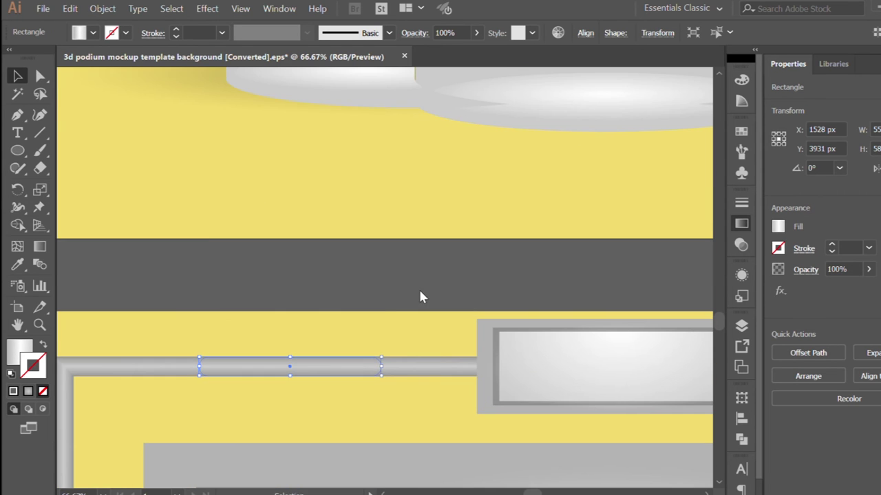
left_click_drag(379, 372, 309, 394)
left_click(382, 410)
scroll(379, 429, "down", 2)
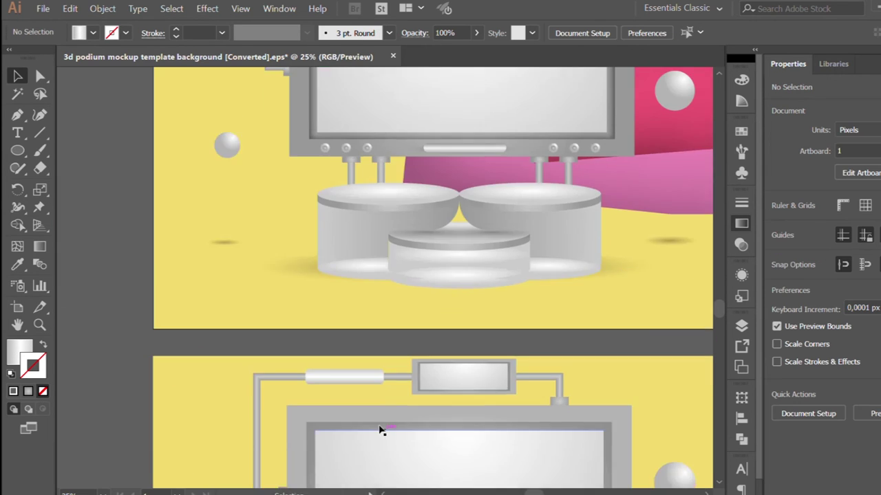
scroll(379, 434, "down", 1)
scroll(371, 439, "right", 1)
Select the small panel on the pipe to check its placement.
left_click(371, 438)
scroll(371, 439, "up", 2)
scroll(288, 449, "down", 1)
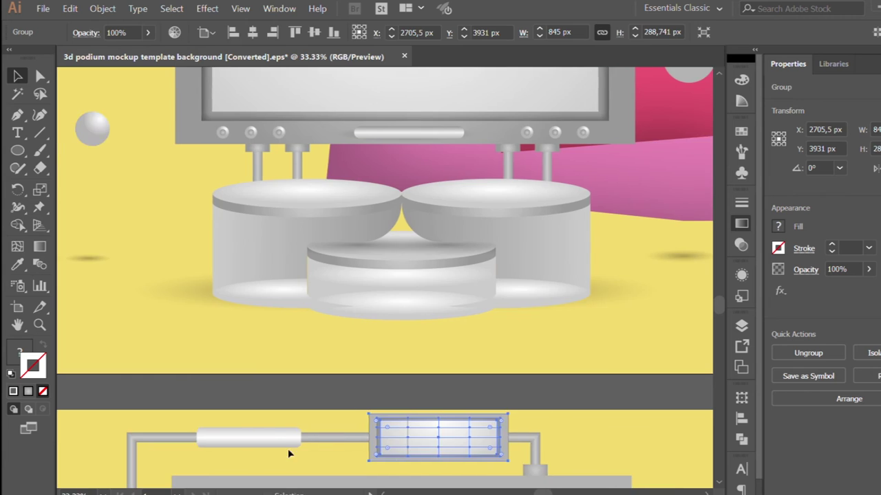
scroll(388, 437, "up", 2)
scroll(383, 393, "down", 2)
left_click(384, 394)
scroll(384, 393, "down", 1)
Place a gradient sphere on the capsule and shrink it to fit the pipe.
scroll(393, 434, "down", 1)
mouse_move(593, 199)
left_mouse_down()
mouse_move(383, 372)
mouse_move(354, 408)
left_mouse_up()
scroll(382, 370, "up", 2)
scroll(382, 370, "up", 1)
scroll(379, 383, "up", 1)
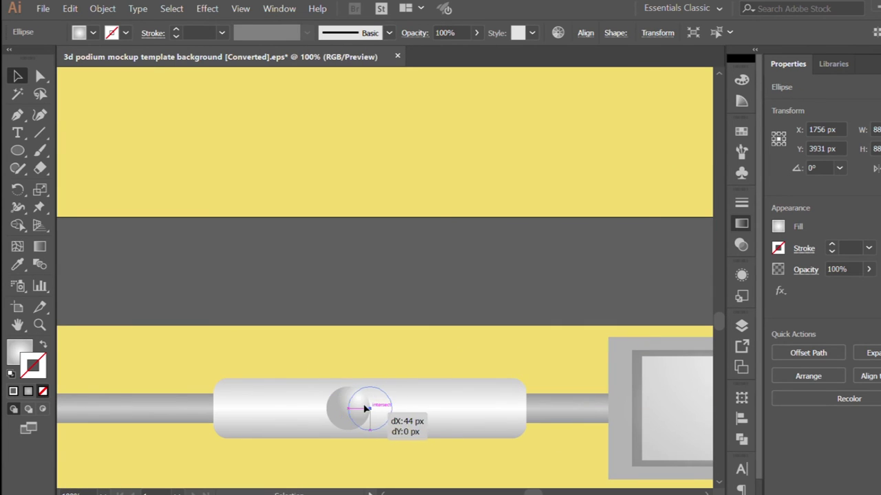
scroll(368, 408, "down", 1)
scroll(377, 426, "down", 4)
scroll(377, 427, "up", 6)
mouse_move(266, 413)
left_mouse_down()
mouse_move(262, 387)
mouse_move(507, 409)
left_mouse_up()
Scroll around the canvas to review the spheres on the capsule.
scroll(348, 309, "down", 1)
scroll(335, 357, "up", 1)
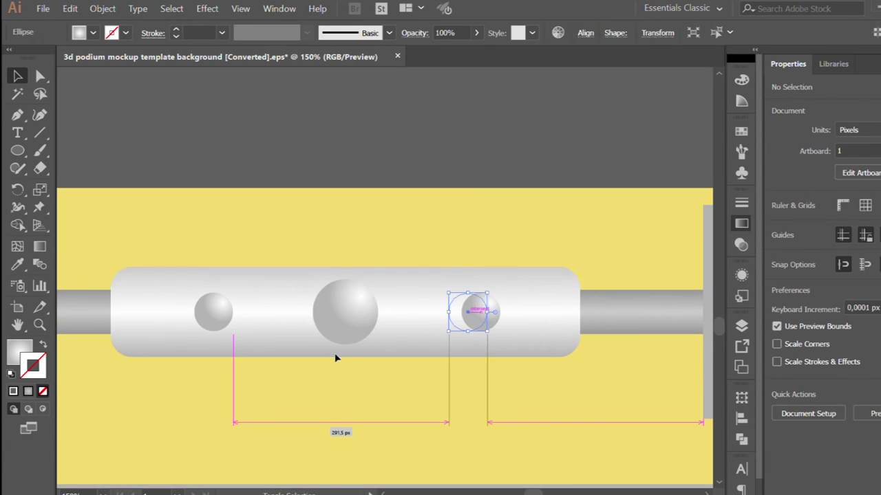
scroll(336, 358, "down", 5)
scroll(360, 403, "down", 2)
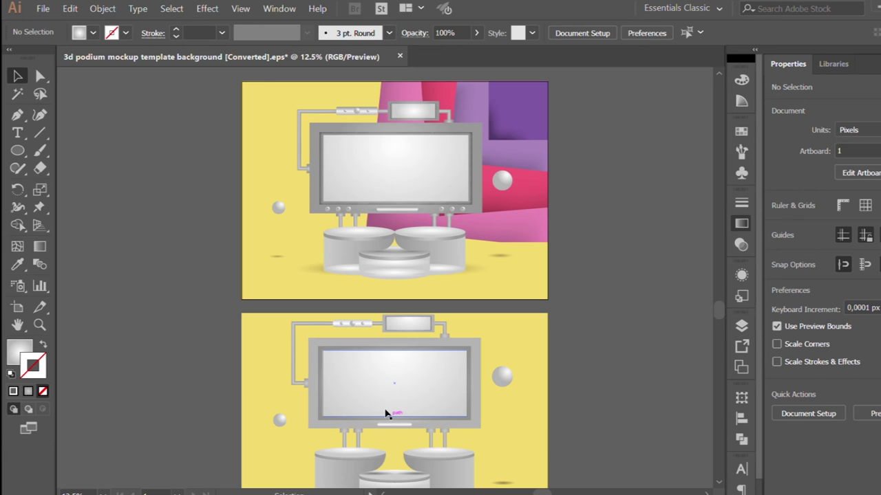
scroll(382, 402, "down", 2)
scroll(379, 395, "down", 1)
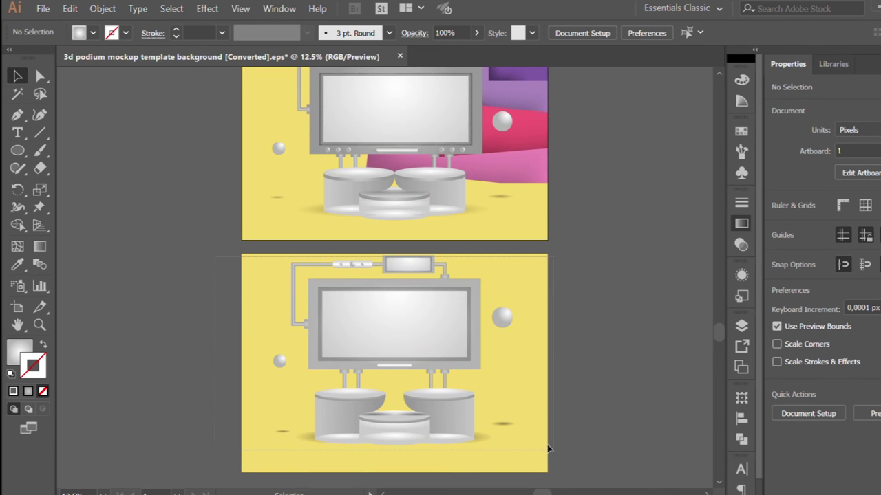
scroll(273, 302, "up", 1)
scroll(338, 167, "up", 2)
scroll(338, 173, "down", 1)
scroll(318, 275, "down", 1)
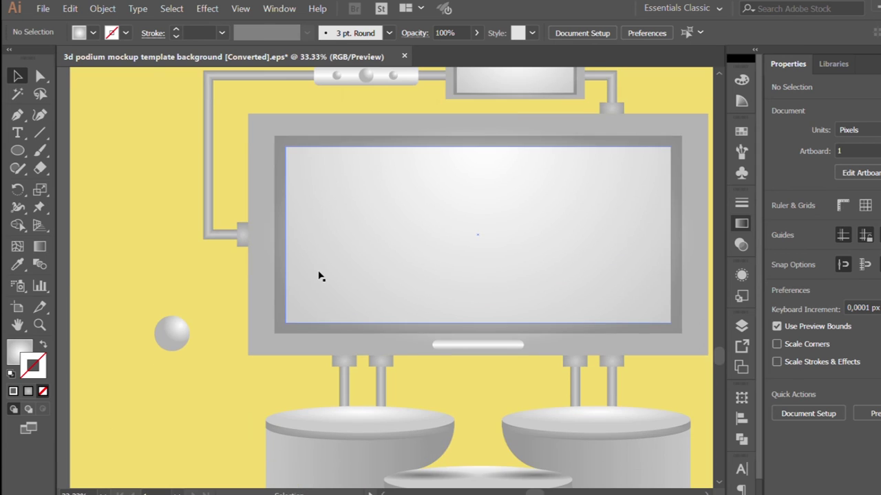
scroll(324, 330, "down", 2)
Shrink a sphere copy to about half size and adjust its gradient into a rivet.
scroll(337, 207, "up", 2)
left_click_drag(337, 108, 347, 407)
scroll(348, 407, "down", 2)
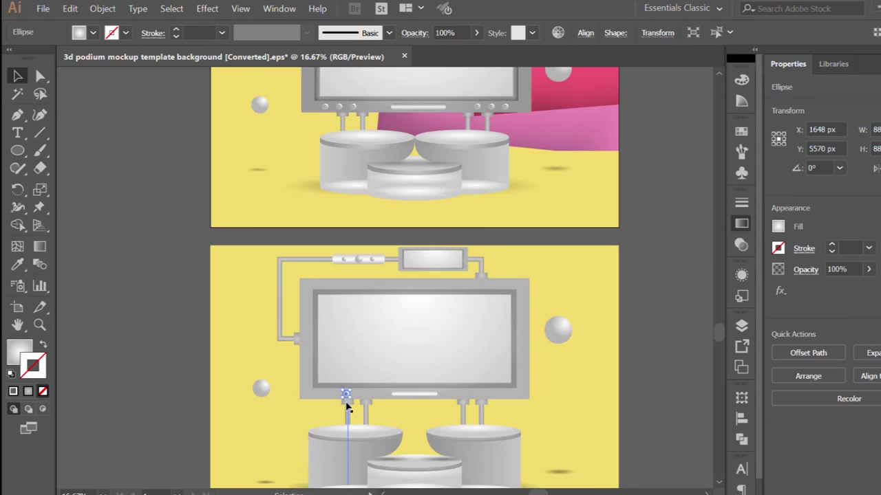
scroll(347, 407, "up", 5)
left_click_drag(347, 345, 350, 334)
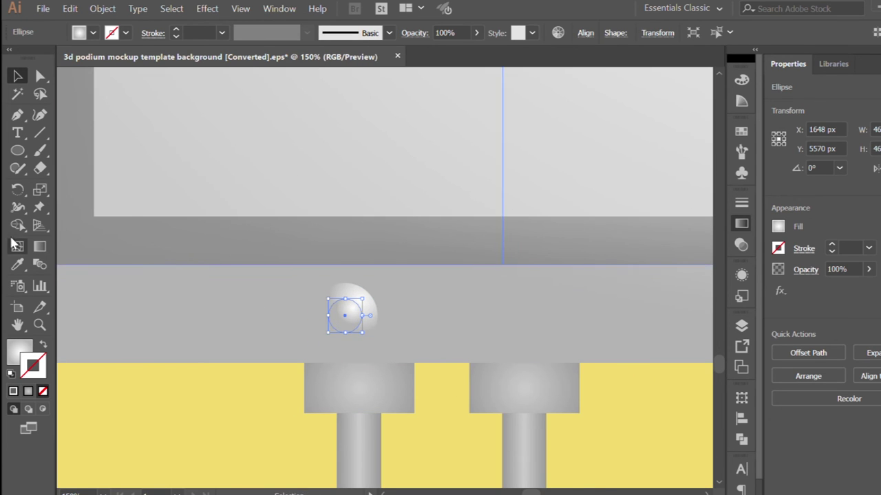
left_click(39, 247)
scroll(343, 313, "up", 1)
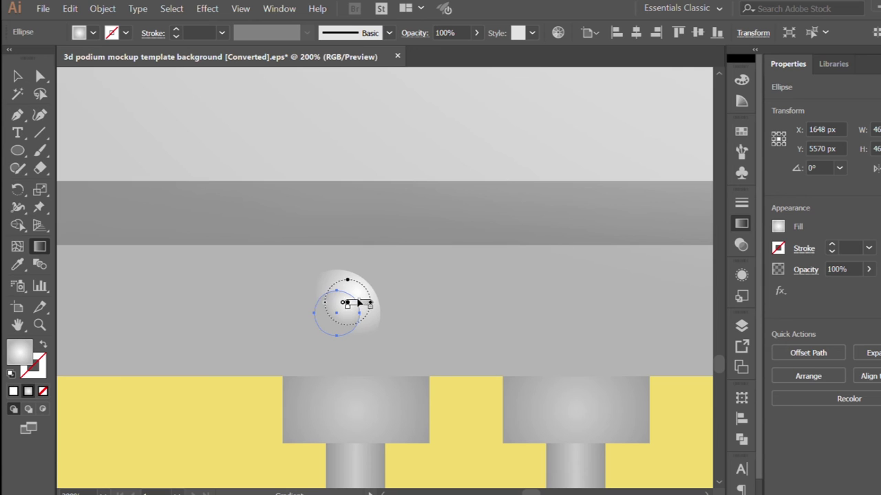
key("v")
key("ctrl+z")
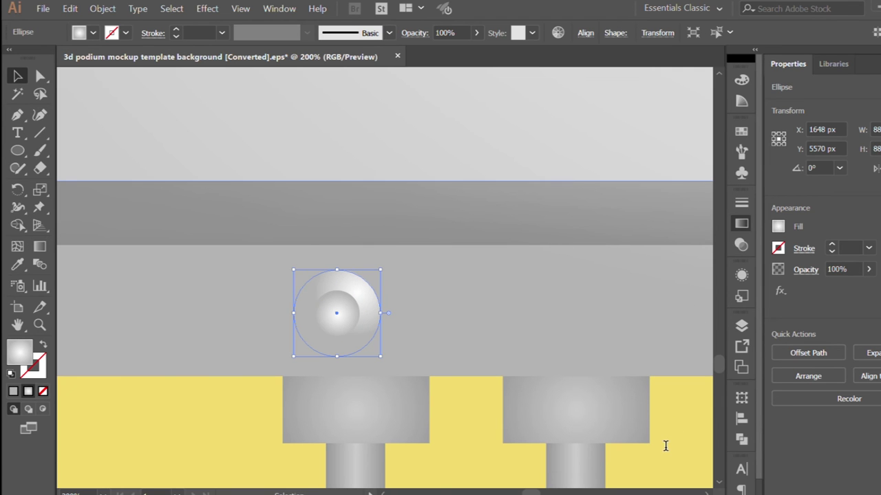
Duplicate the rivet into a row of three and scale them down to fit the frame.
left_click_drag(349, 314, 202, 309)
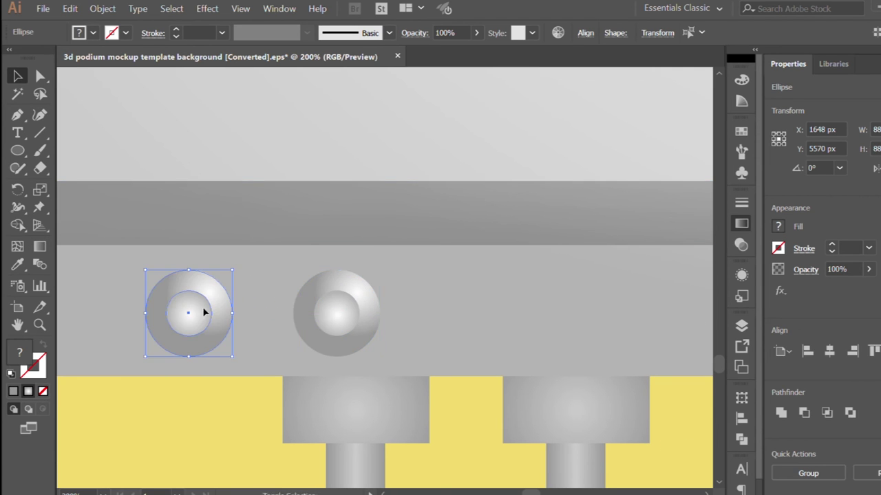
key("ctrl+minus")
scroll(354, 361, "down", 5)
scroll(355, 360, "down", 1)
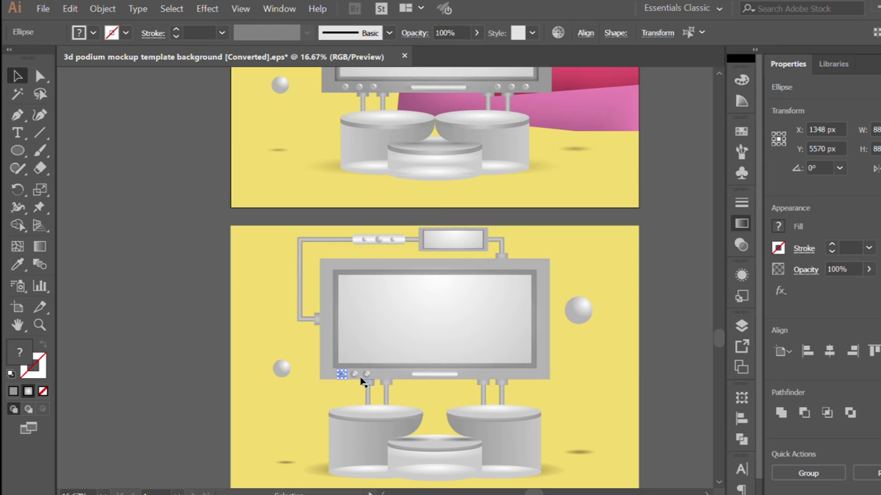
scroll(363, 382, "up", 2)
scroll(363, 383, "up", 5)
left_click(323, 344, "shift")
left_click_drag(109, 279, 206, 314)
Shift the rivets so the three are evenly spaced.
scroll(284, 331, "down", 7)
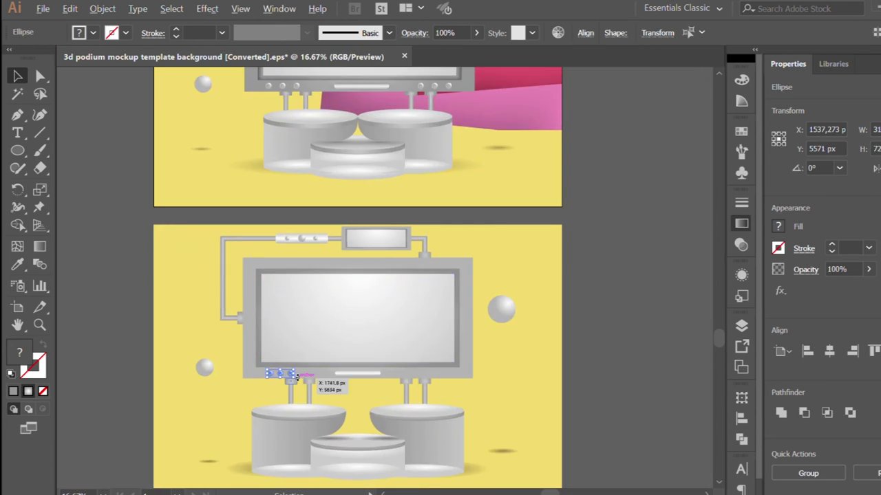
scroll(296, 375, "up", 5)
scroll(297, 351, "down", 5)
left_click(152, 280)
scroll(190, 288, "down", 1)
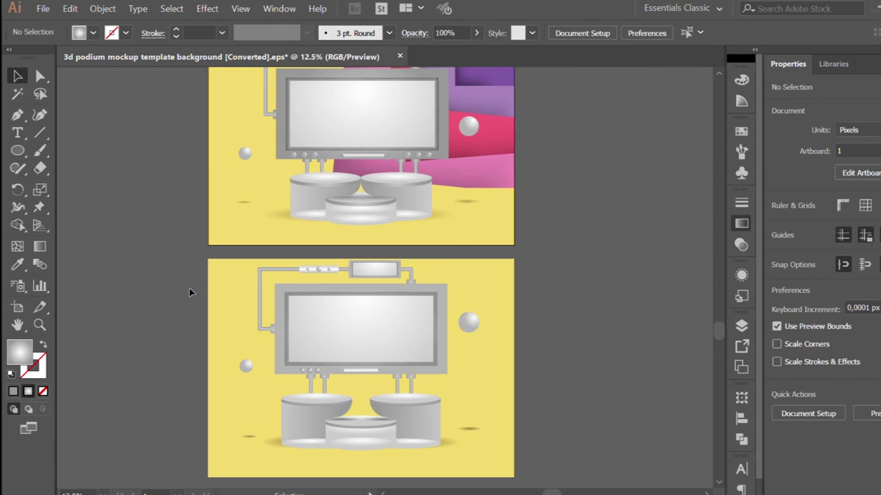
scroll(296, 376, "up", 7)
left_click(344, 348)
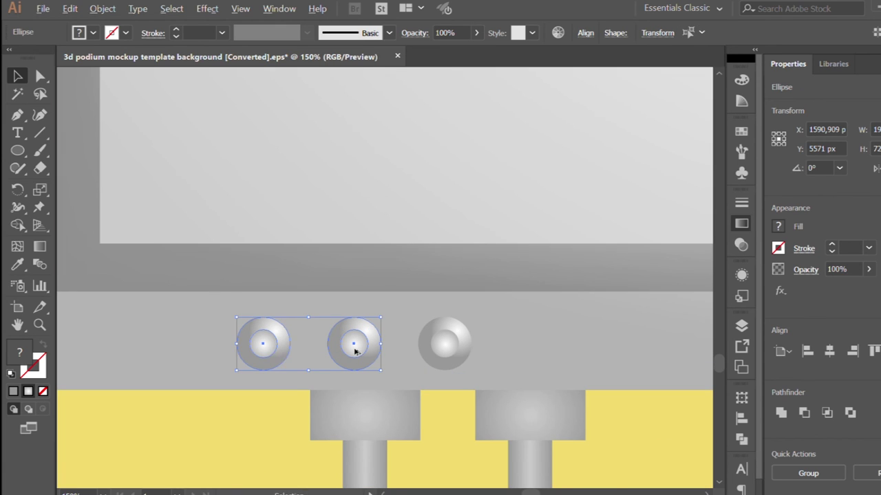
scroll(355, 352, "up", 1)
left_click_drag(355, 347, 289, 328)
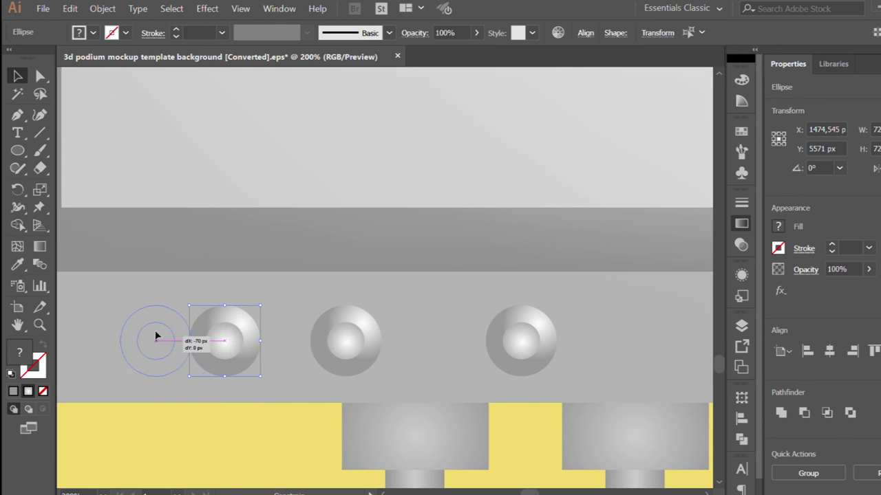
scroll(309, 356, "down", 1)
left_click_drag(195, 335, 223, 347)
Group the three rivets and place them under the monitor's left side.
left_click(362, 328, "shift")
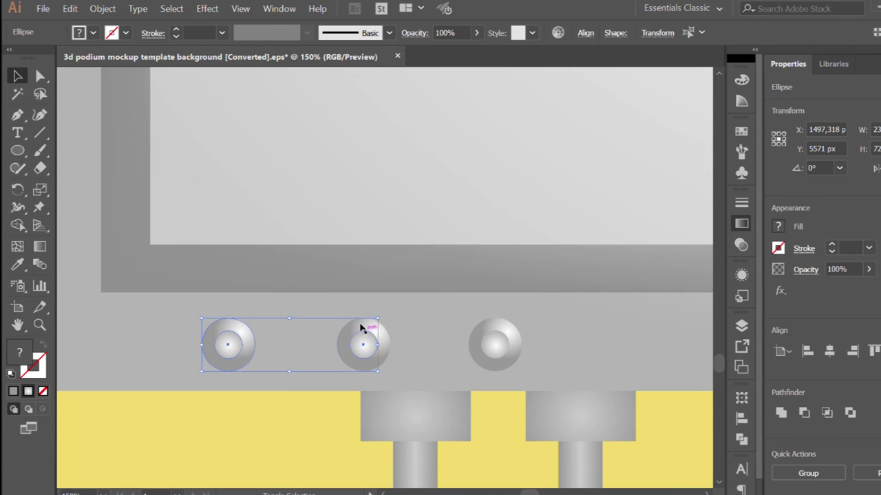
scroll(423, 348, "down", 4)
scroll(305, 354, "down", 1)
scroll(305, 354, "up", 1)
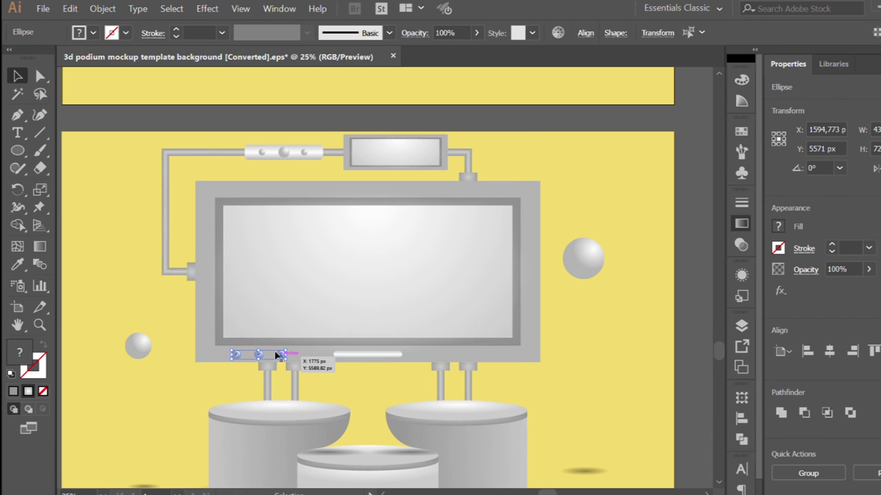
key("ctrl+g")
left_click_drag(496, 357, 499, 357)
scroll(376, 385, "down", 2)
left_click(189, 313)
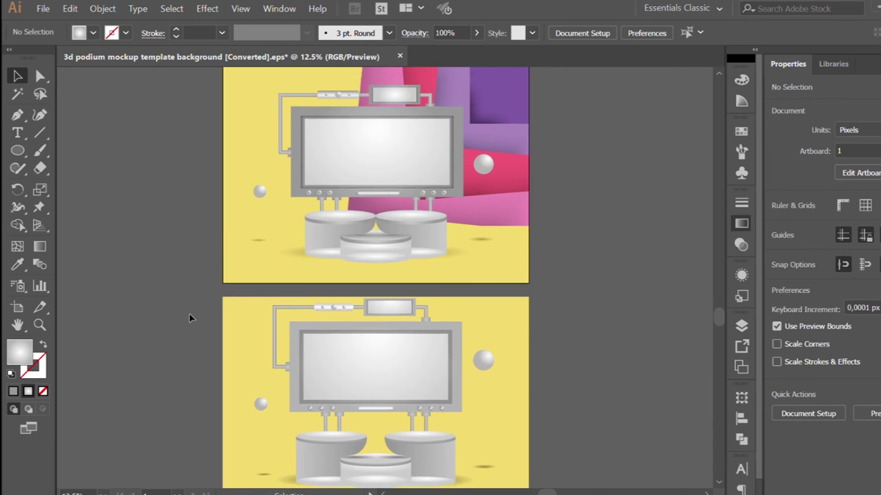
Move all second-artboard artwork lower and fine-tune its position on the artboard.
scroll(282, 194, "up", 3)
scroll(282, 194, "up", 2)
scroll(353, 328, "down", 3)
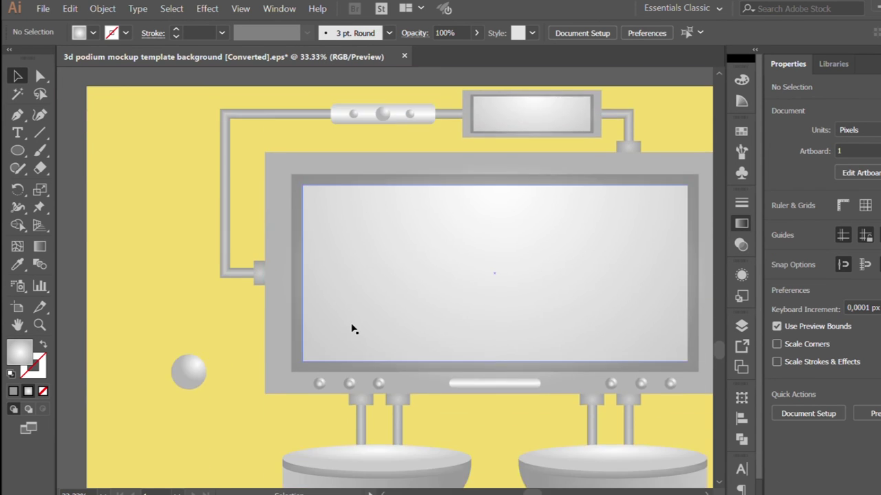
scroll(406, 326, "down", 3)
scroll(416, 375, "down", 1)
scroll(416, 374, "up", 1)
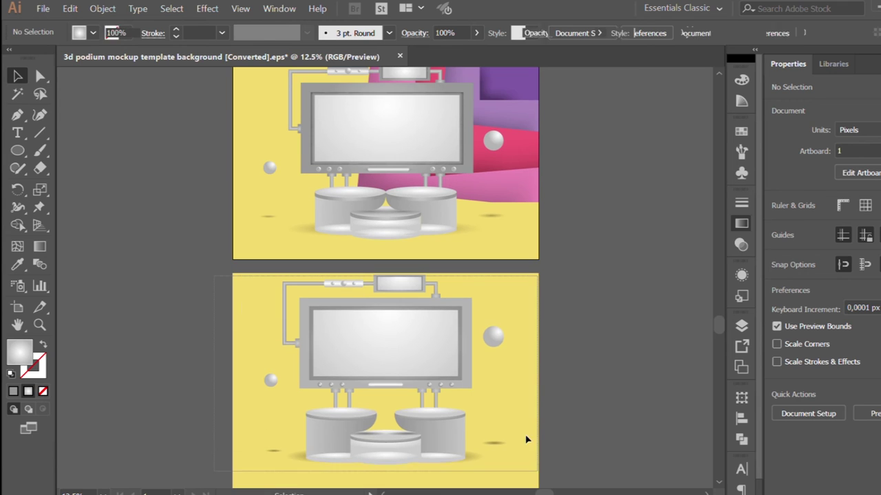
left_click_drag(208, 270, 524, 434)
scroll(525, 434, "down", 1)
mouse_move(412, 370)
left_mouse_down()
mouse_move(413, 387)
mouse_move(412, 379)
left_mouse_up()
scroll(412, 379, "down", 1)
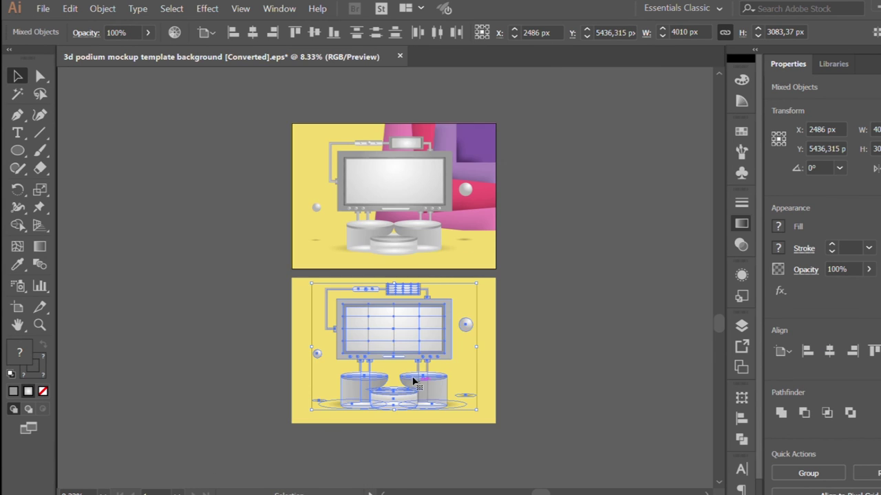
scroll(406, 348, "up", 1)
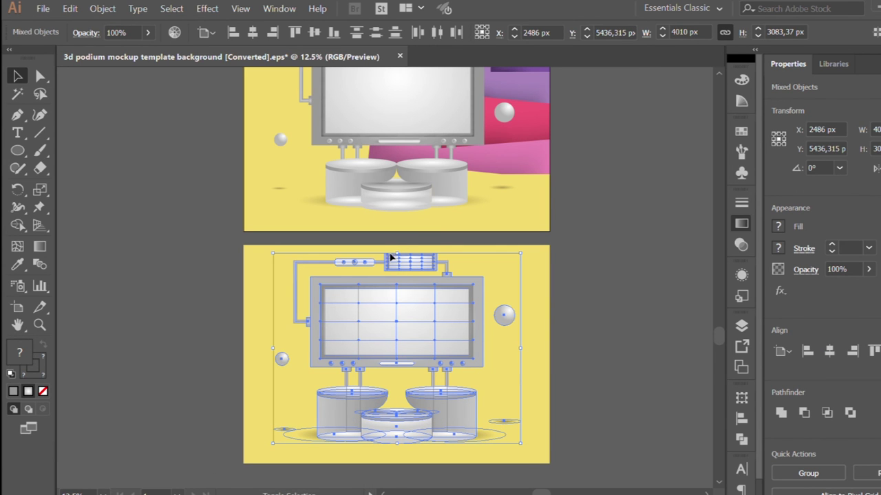
left_click_drag(390, 256, 395, 268)
left_click(170, 273)
scroll(169, 273, "down", 1)
Draw a square matching the upper artboard's purple square, with a plain fill.
scroll(301, 292, "up", 1)
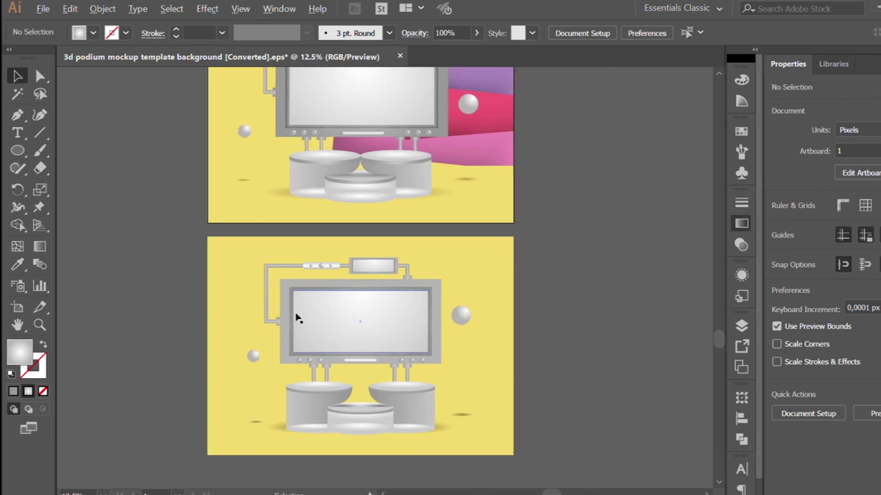
scroll(297, 317, "down", 1)
key("p")
scroll(332, 332, "up", 1)
scroll(333, 332, "down", 1)
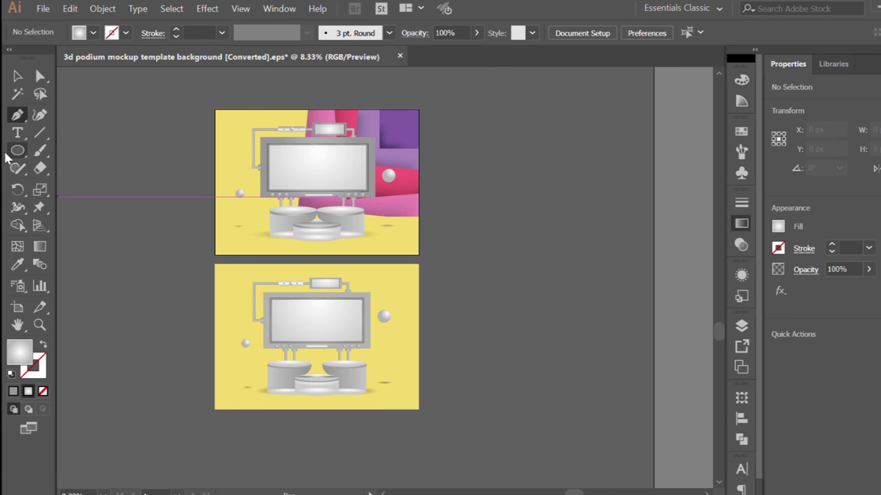
scroll(376, 108, "up", 2)
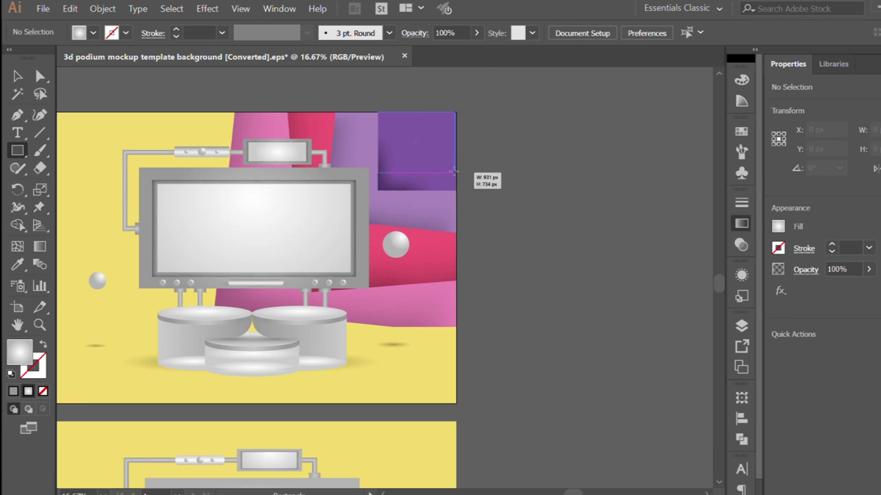
left_click_drag(454, 172, 457, 190)
scroll(441, 178, "down", 1)
key("v")
scroll(440, 275, "down", 2)
left_click_drag(487, 317, 456, 398)
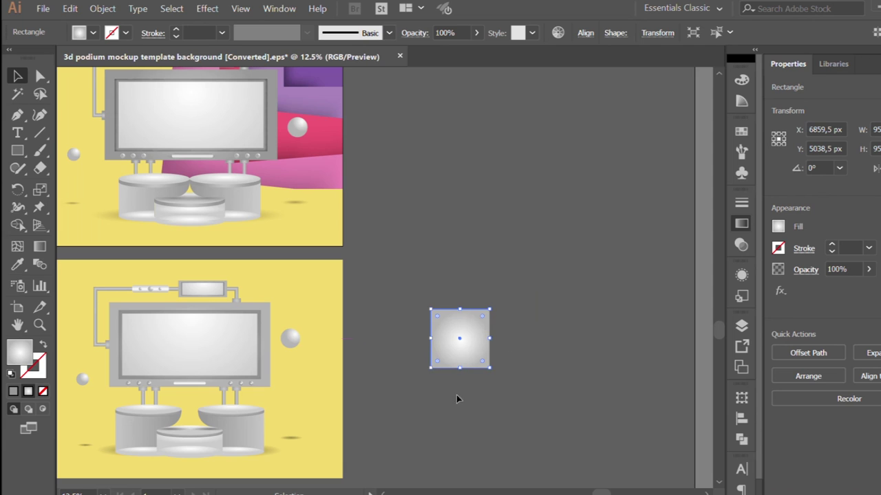
key("comma")
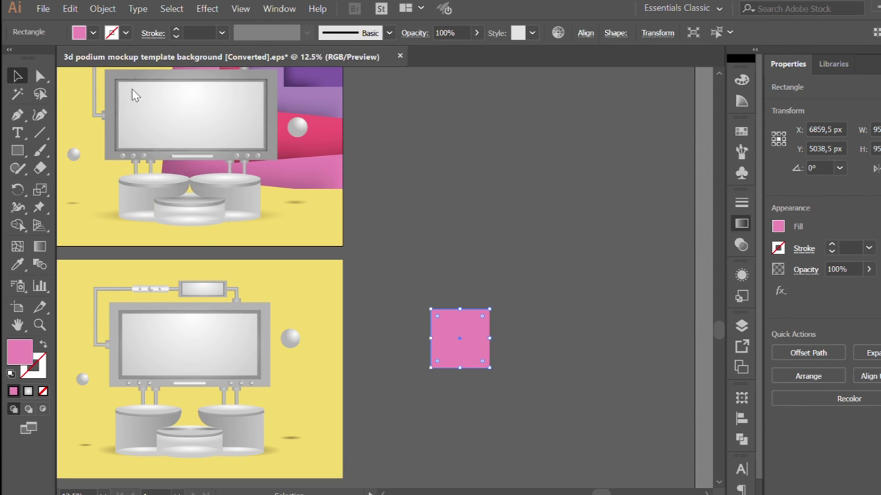
Move the purple square into the lower artboard's top-right corner and select its mesh.
scroll(344, 261, "right", 1)
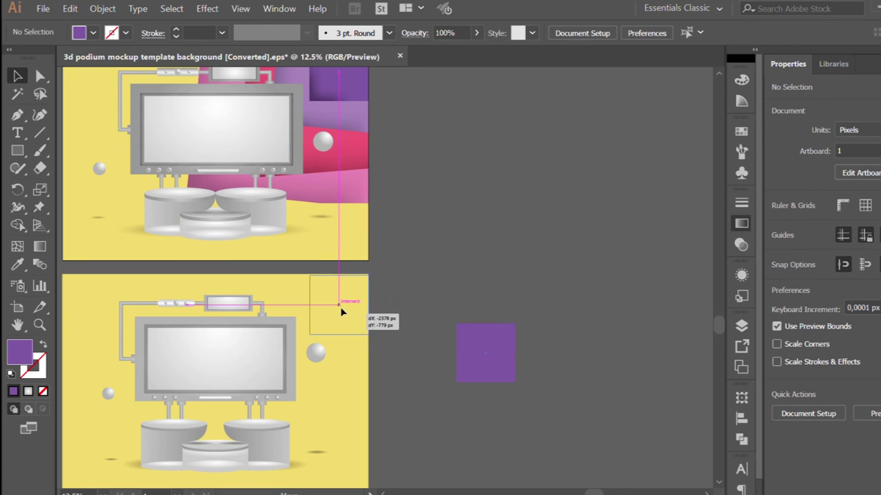
left_click_drag(486, 352, 340, 351)
left_click(413, 325)
left_click(401, 346)
scroll(401, 346, "up", 1)
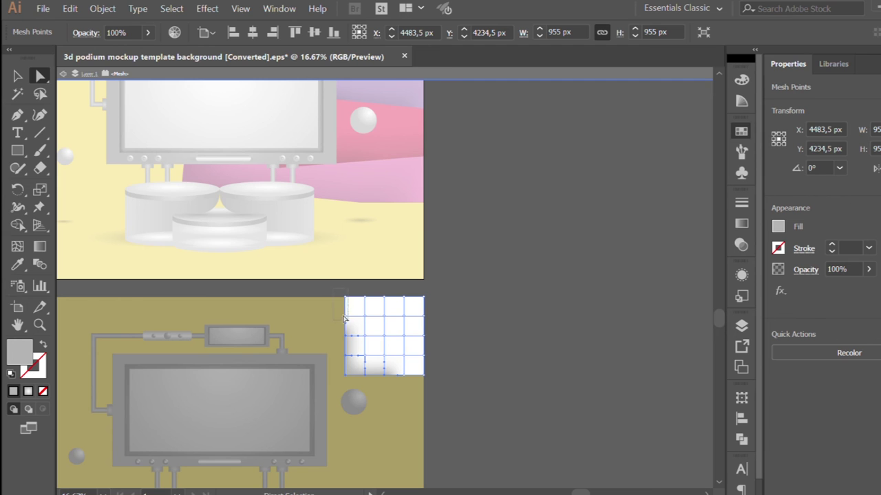
key("v")
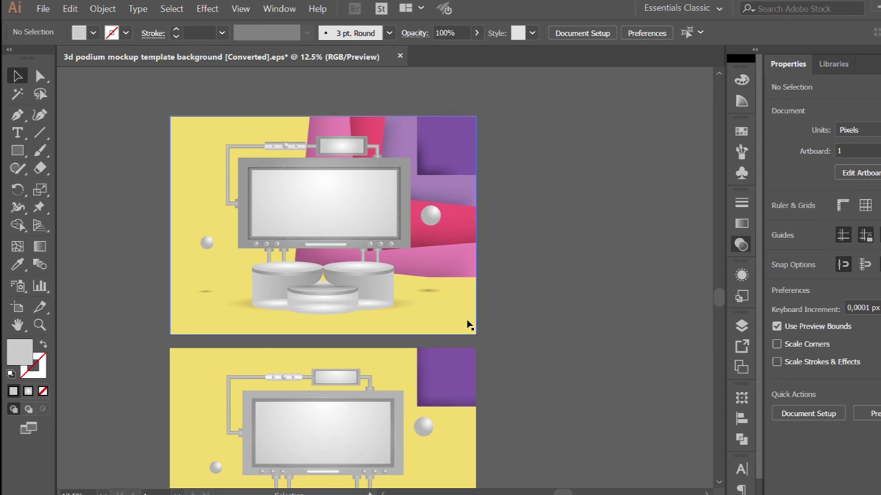
Paste a copy of the purple square behind it, enlarge it and tilt it slightly.
left_click(475, 375)
key("ctrl+minus")
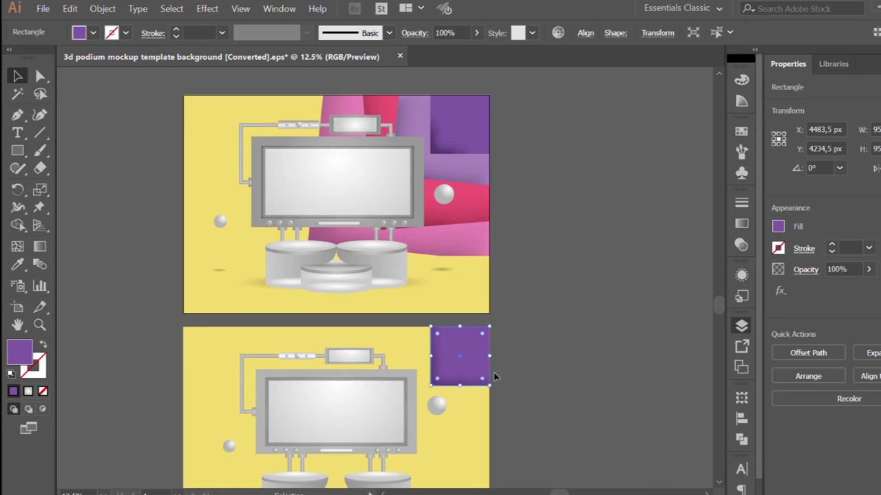
mouse_move(430, 374)
left_mouse_down()
mouse_move(387, 420)
mouse_move(392, 412)
left_mouse_up()
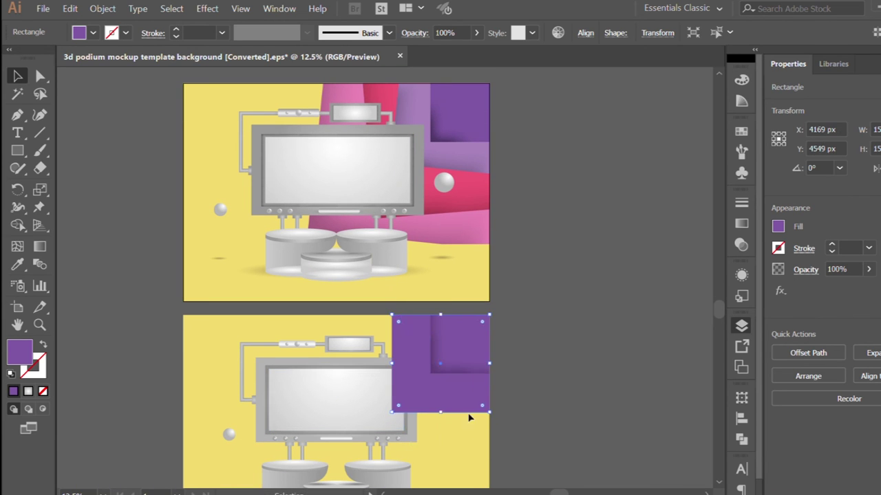
left_click_drag(492, 414, 524, 412)
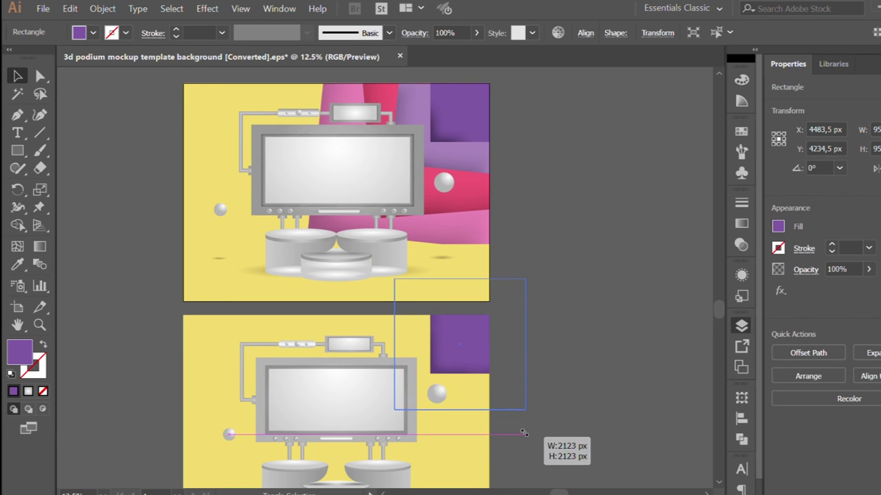
scroll(483, 409, "right", 2)
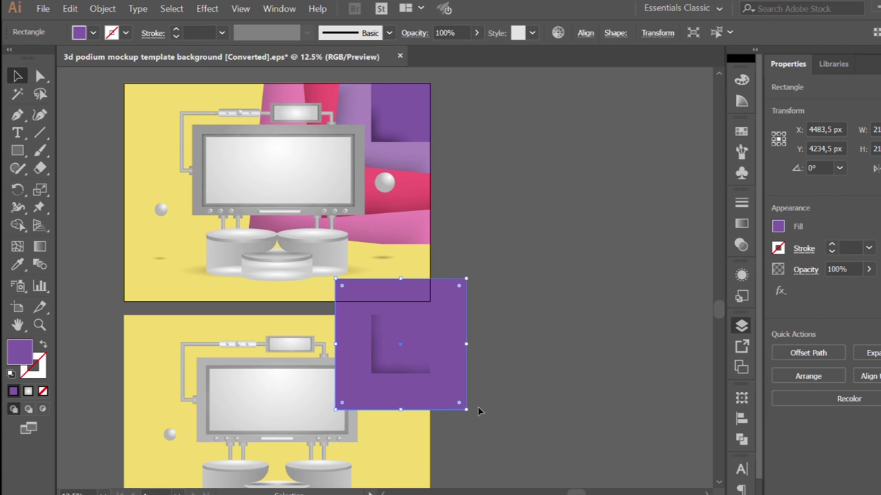
left_click_drag(472, 415, 478, 422)
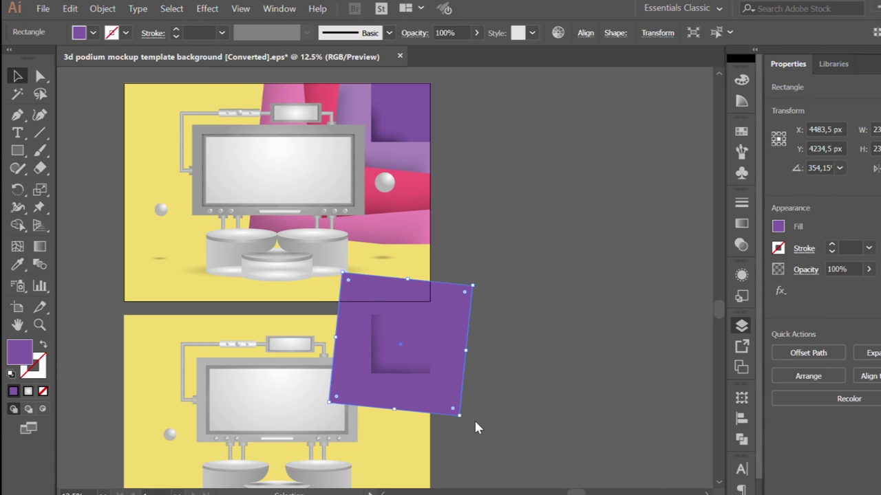
Trim the enlarged panel to the lower artboard and shade selected mesh points.
scroll(409, 438, "left", 1)
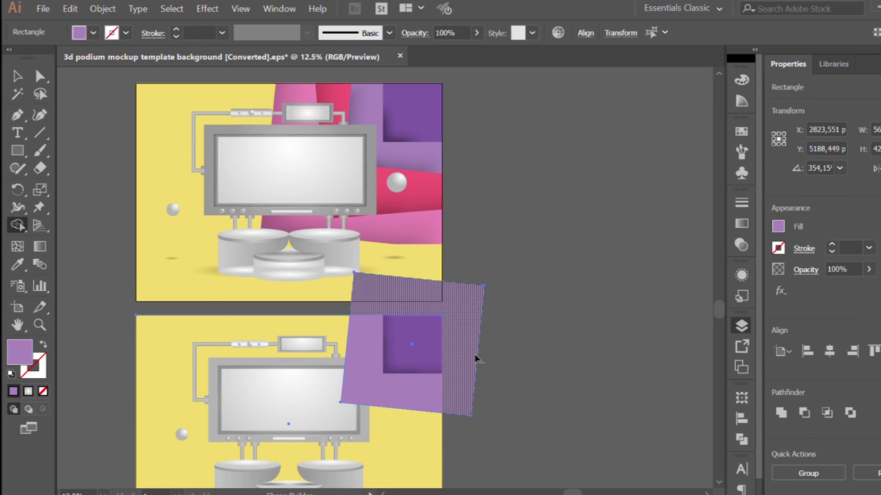
key("a")
left_click(422, 410)
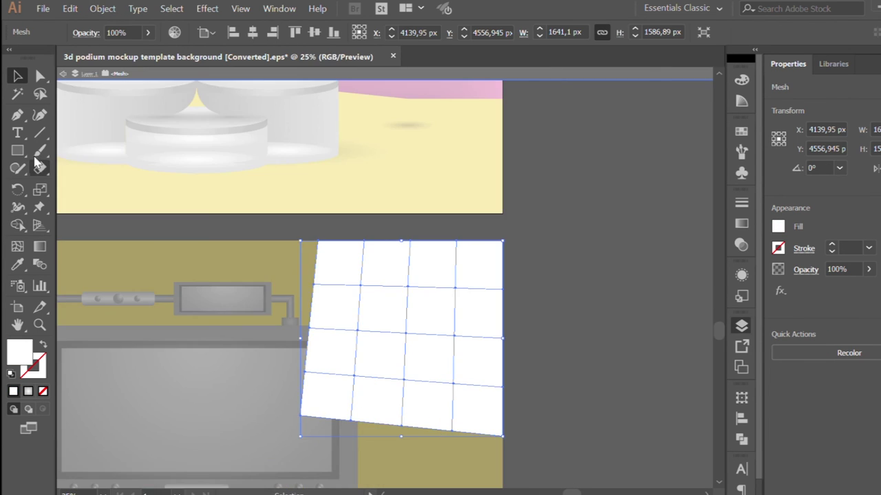
key("a")
left_click_drag(268, 223, 322, 425)
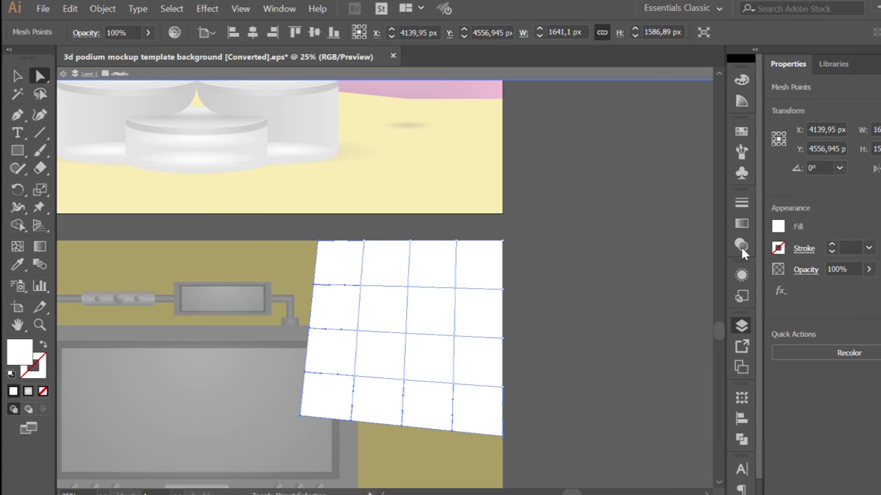
double_click(530, 222)
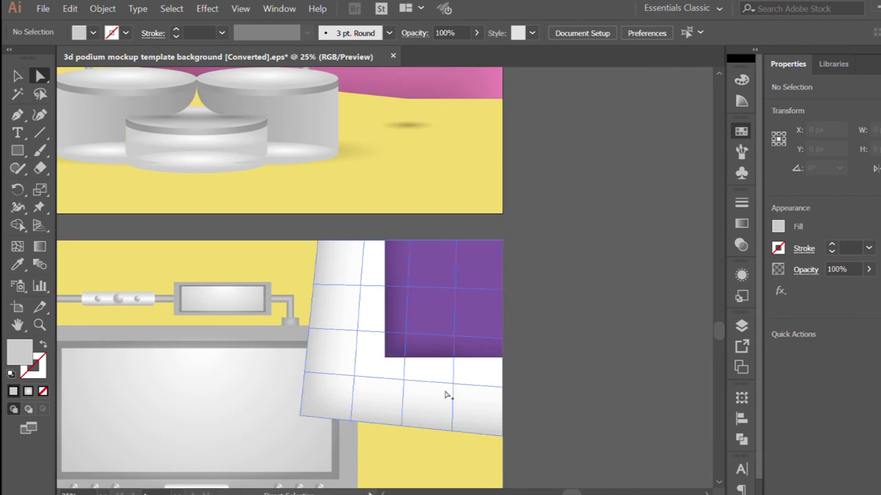
key("ctrl+minus")
key("ctrl+z")
key("ctrl+z")
Zoom out to both artboards and paste another purple-square copy behind the original.
left_click(520, 358)
key("ctrl+minus")
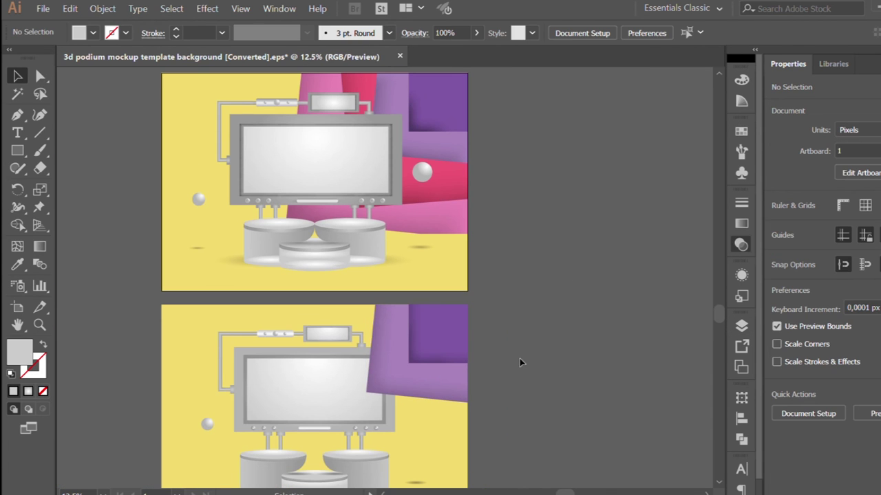
left_click(441, 334)
key("ctrl+minus")
Scale the copy into a large deep-pink square, tilted slightly.
left_click_drag(464, 352, 500, 411)
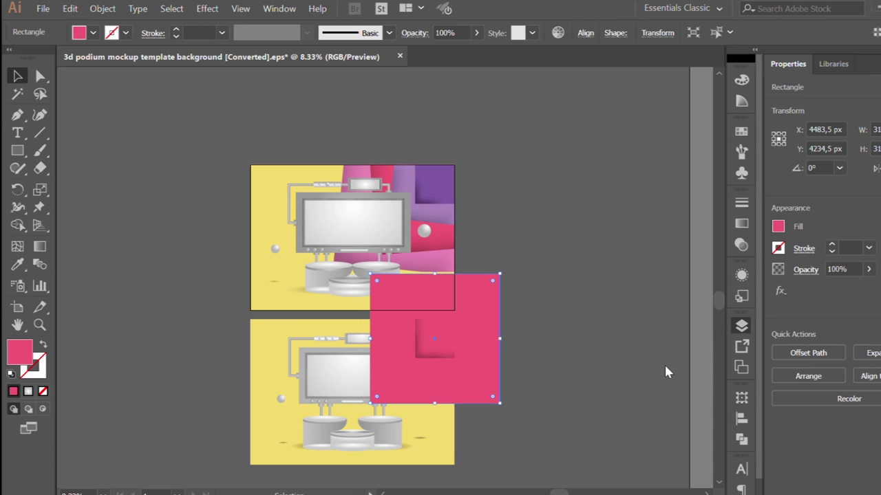
left_click_drag(509, 397, 507, 454)
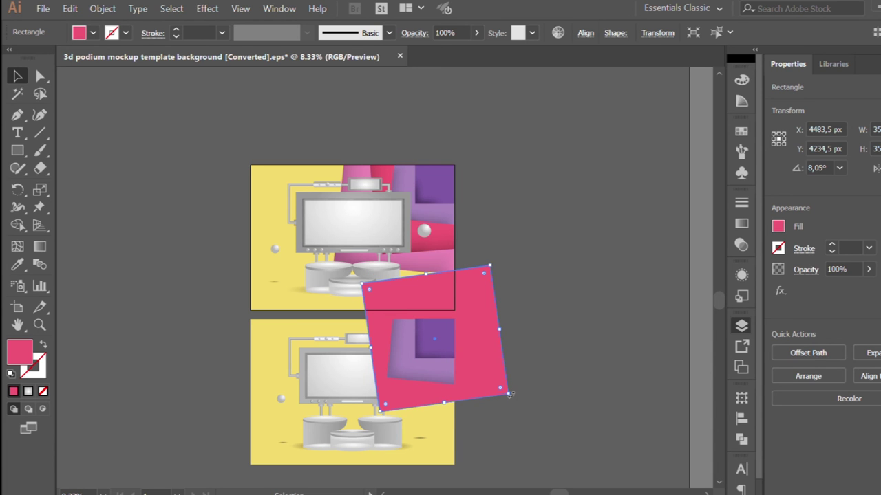
left_click(187, 287)
key("ctrl+z")
mouse_move(502, 400)
left_mouse_down()
mouse_move(524, 416)
mouse_move(507, 403)
left_mouse_up()
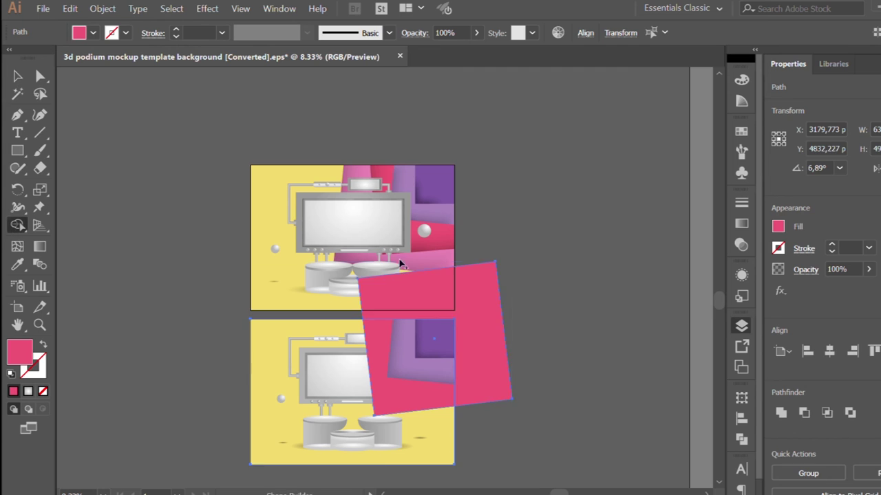
Trim the pink panel to the lower artboard and shade it with a white gradient mesh.
key("ctrl+[")
key("ctrl+shift+a")
scroll(386, 394, "up", 1)
left_click(385, 394)
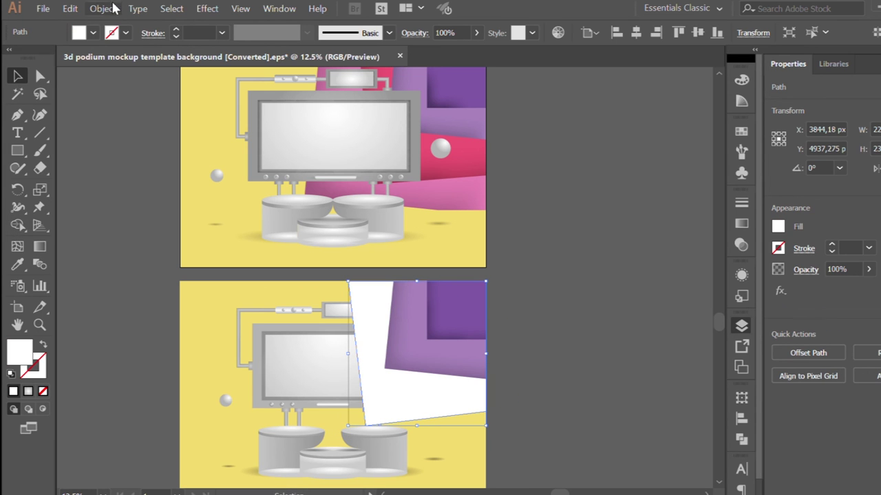
double_click(373, 369)
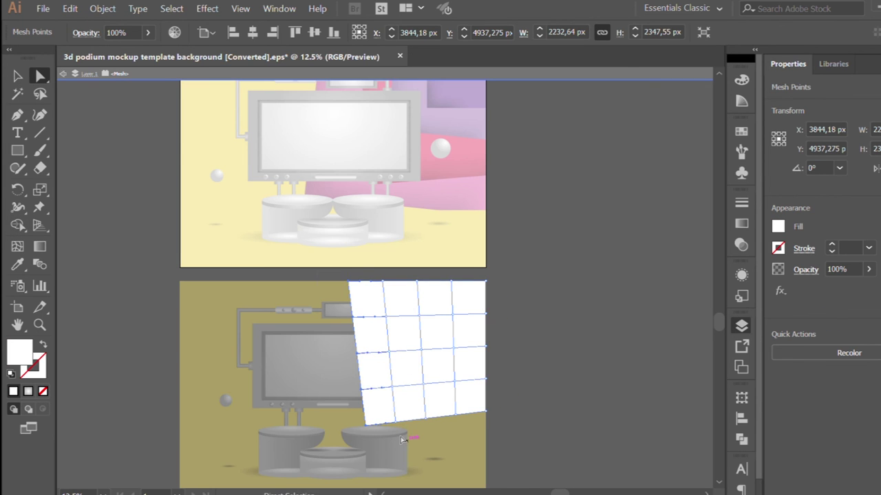
scroll(403, 441, "up", 1)
left_click_drag(382, 436, 526, 393)
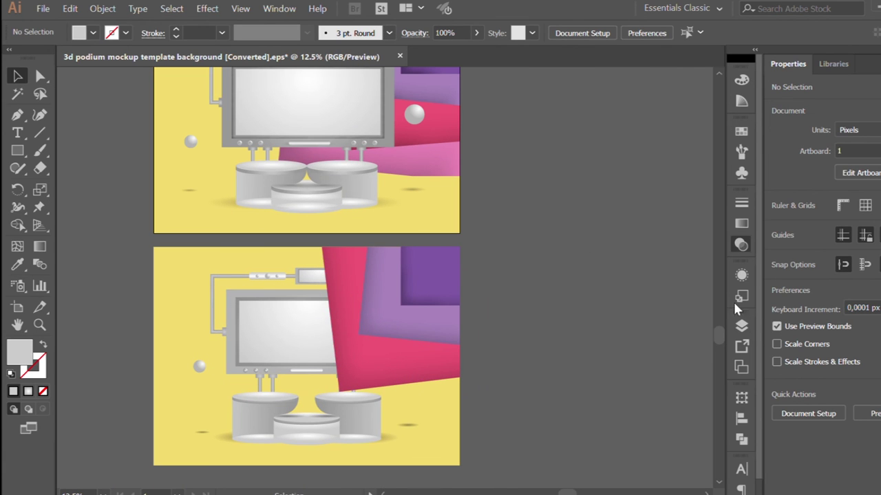
Paste another square copy behind, scale it very large and tilt it to about 352°.
key("ctrl+v")
key("ctrl+minus")
left_click_drag(491, 324, 573, 393)
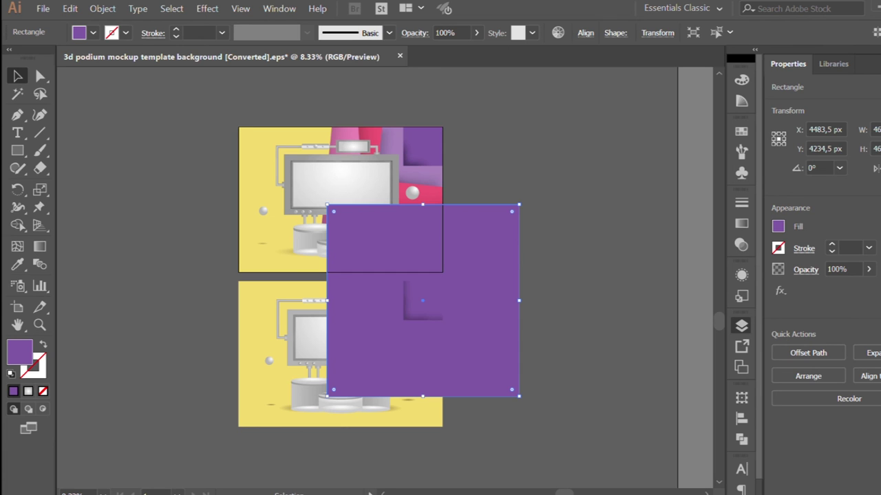
left_click_drag(648, 415, 624, 415)
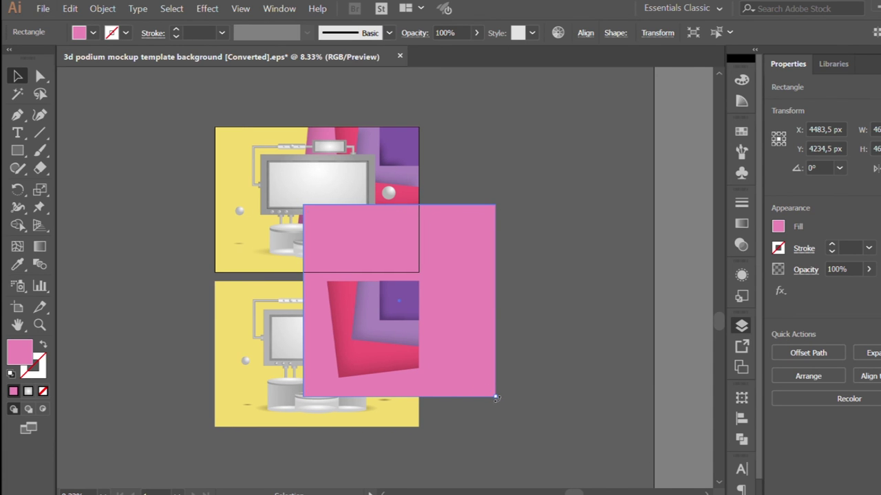
left_click_drag(496, 397, 484, 412)
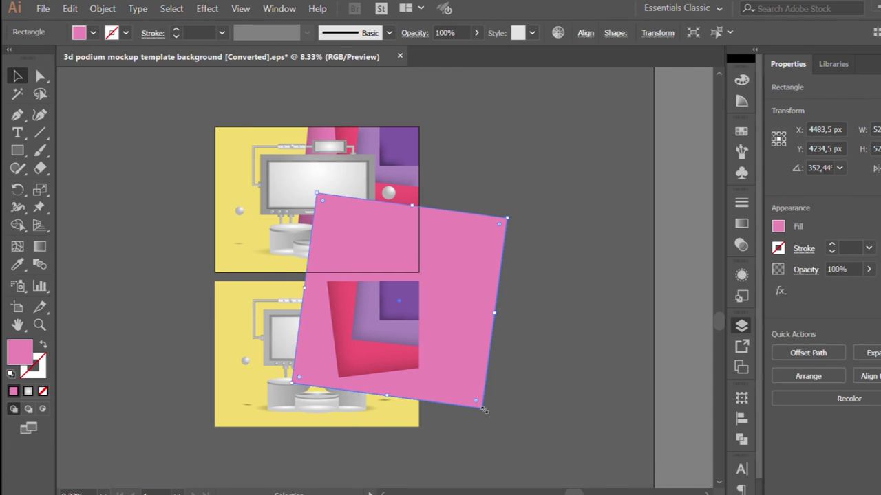
Trim the light-pink panel to the lower artboard and tint its gradient mesh light grey.
left_click(450, 298)
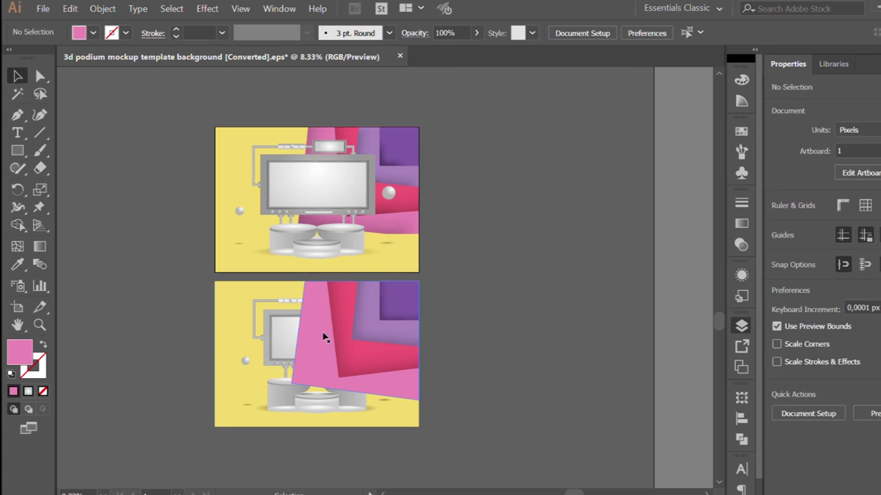
left_click(324, 337)
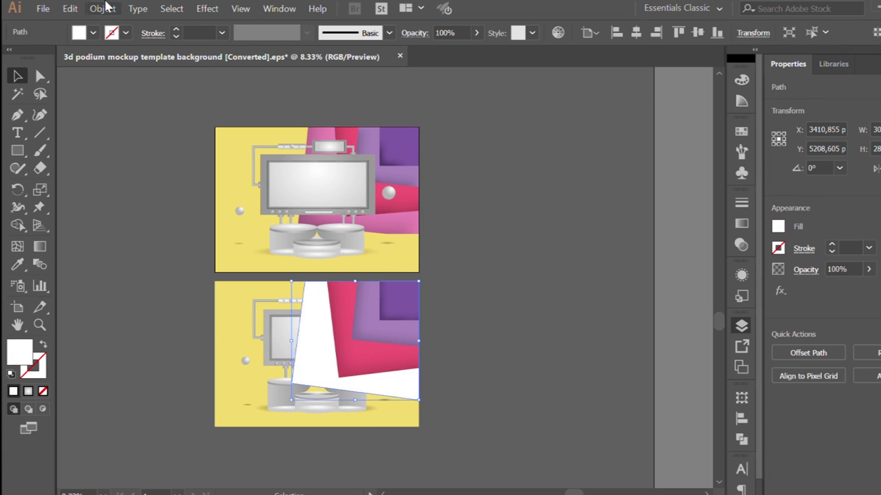
double_click(299, 362)
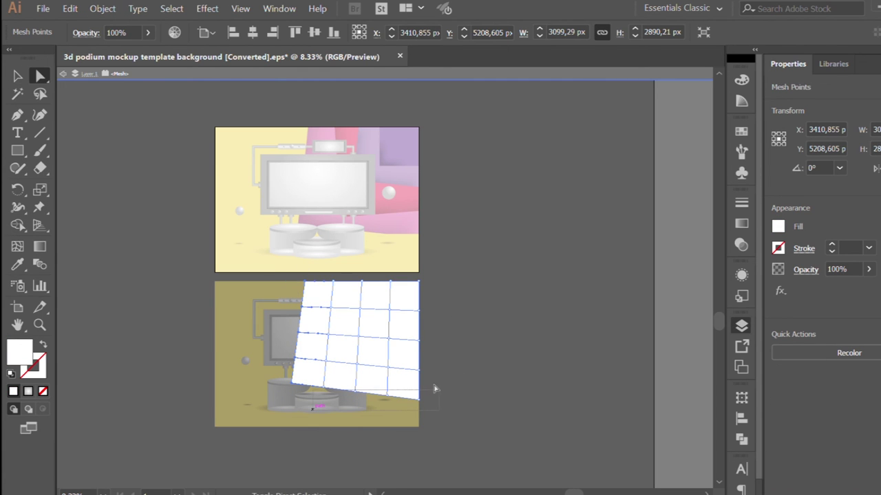
left_click(737, 131)
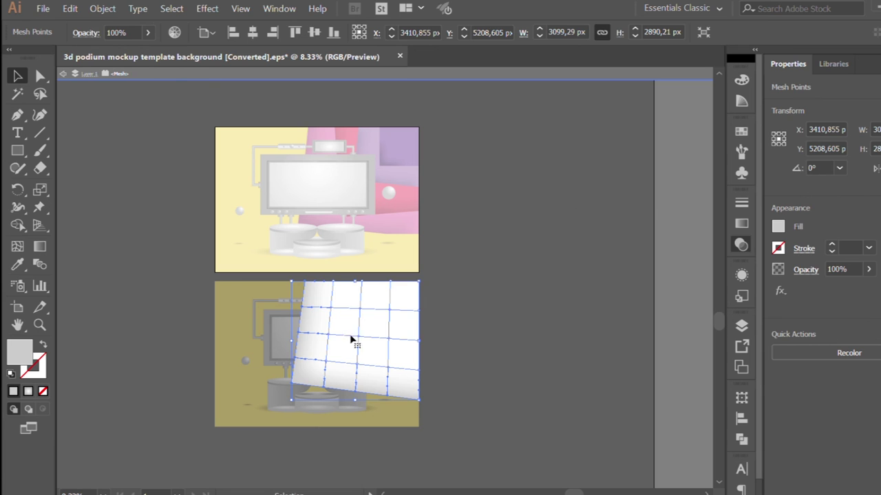
key("Escape")
left_click(406, 378)
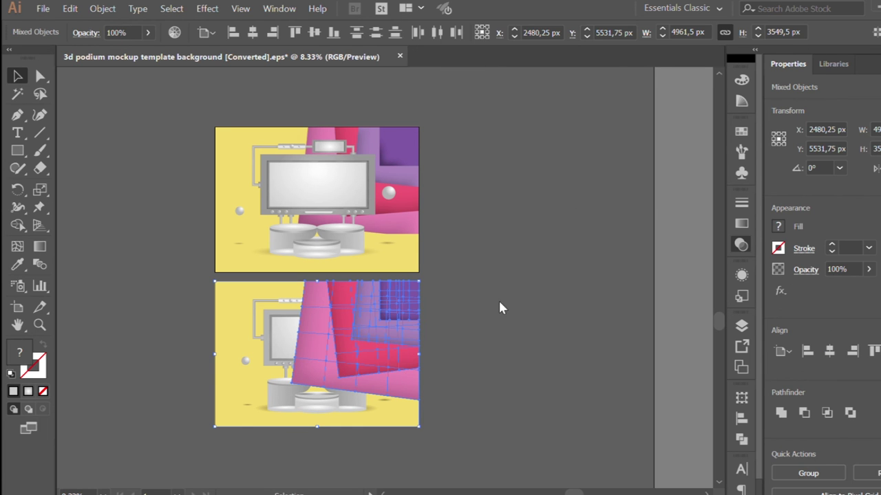
left_click(494, 401)
key("ctrl+plus")
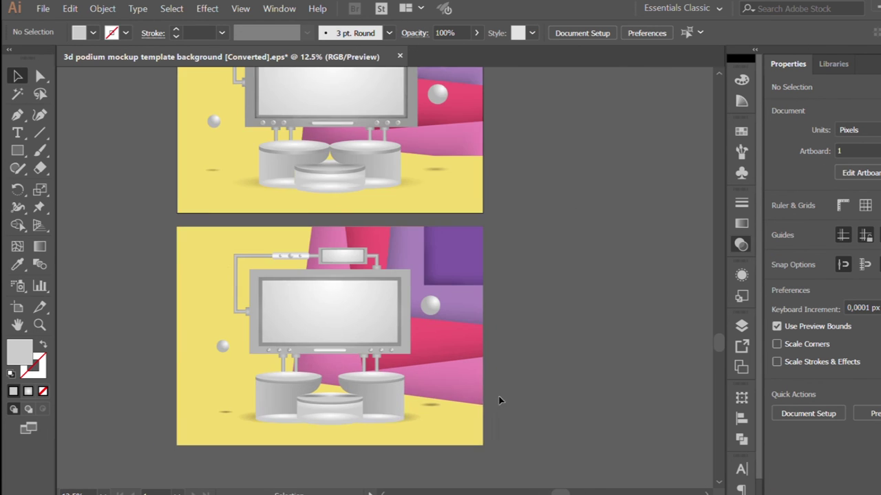
key("ctrl+minus")
key("ctrl+plus")
key("ctrl+plus")
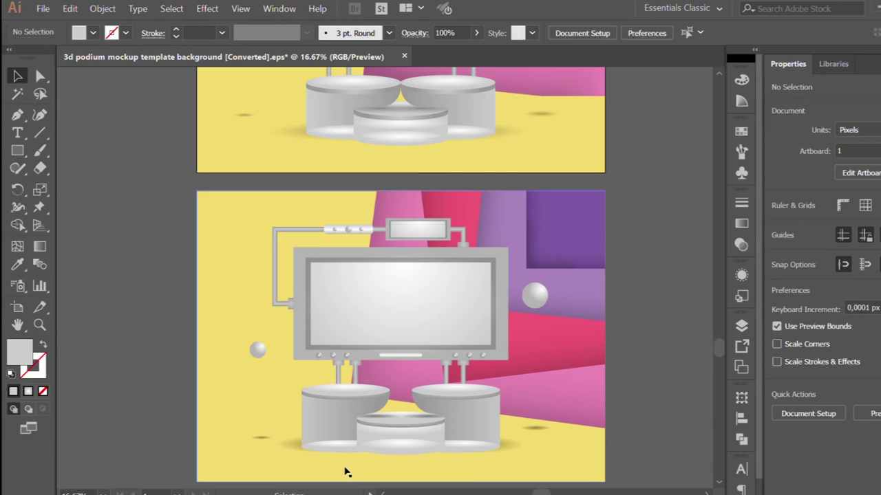